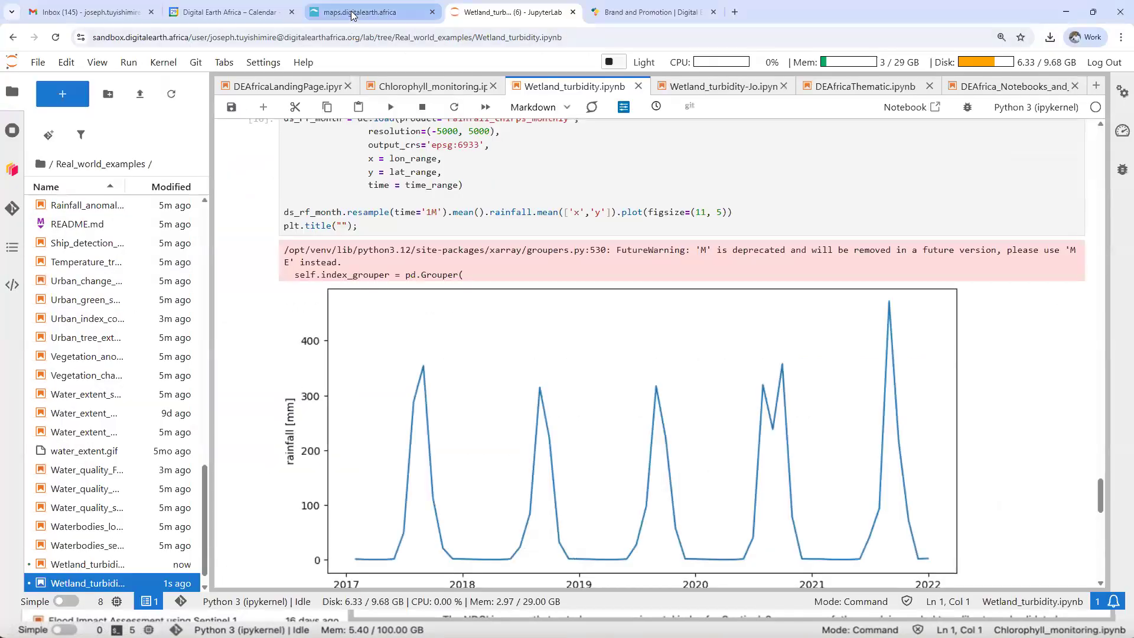
Step: Switch to the Digital Earth Africa map and set its interface language to French
{"action": "key", "text": "ctrl+shift+Tab"}
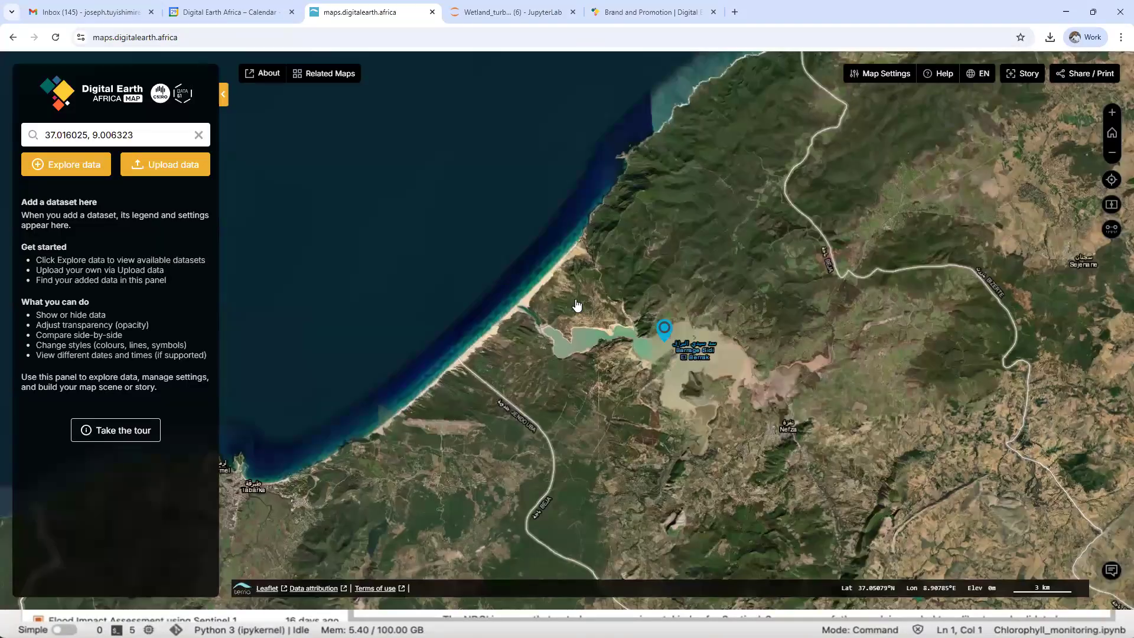
{"action": "scroll", "coordinate": [593, 307], "scroll_direction": "down", "scroll_amount": 1}
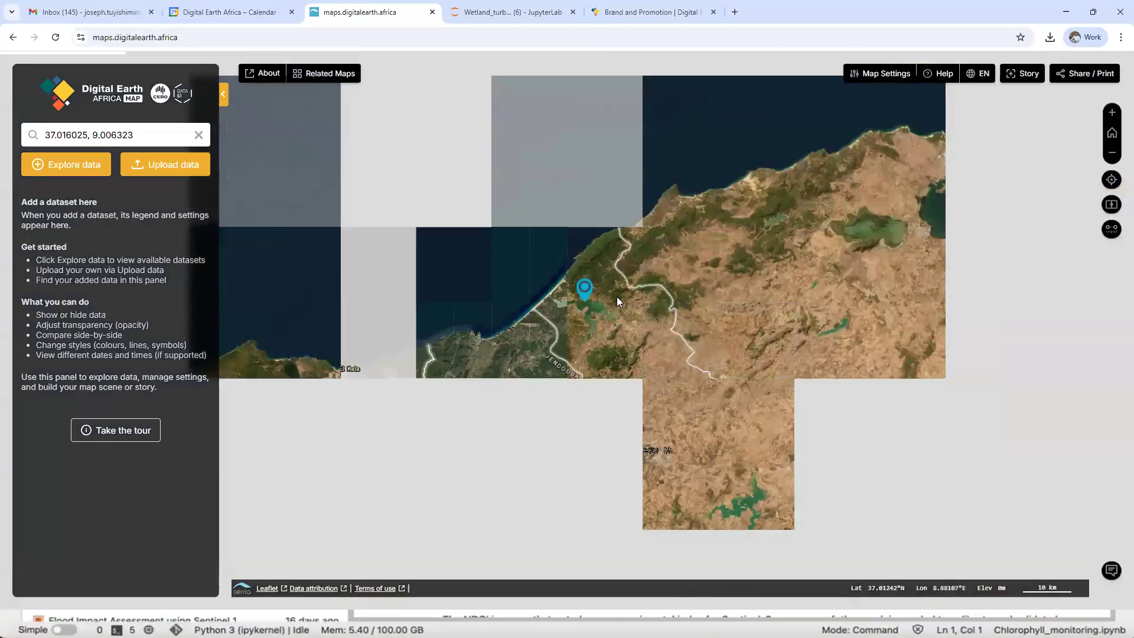
{"action": "scroll", "coordinate": [609, 318], "scroll_direction": "down", "scroll_amount": 2}
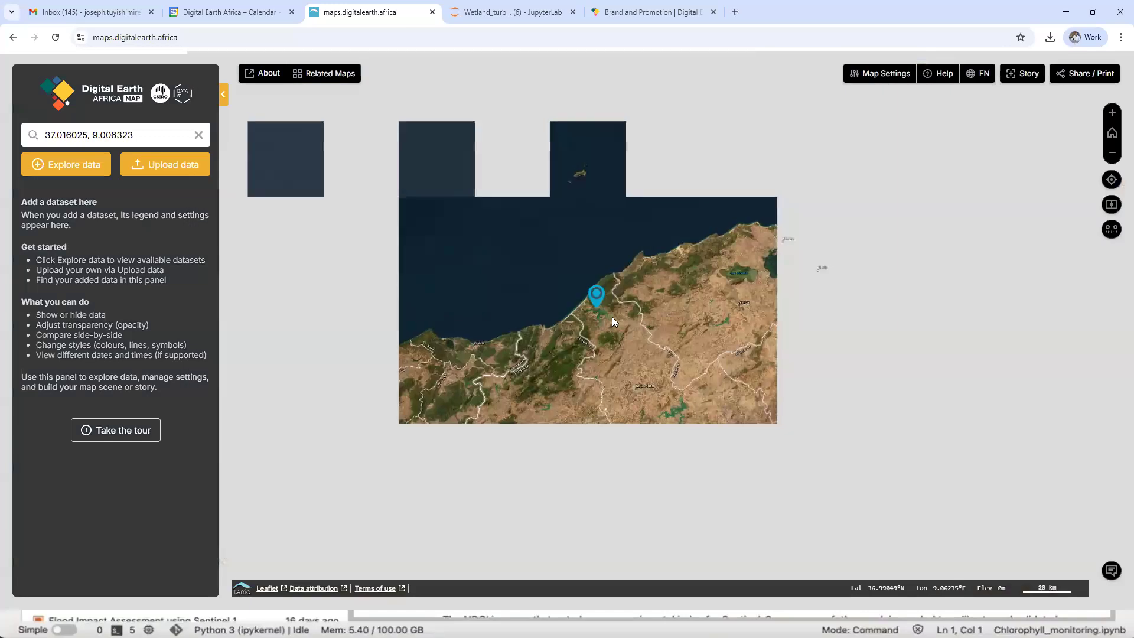
{"action": "scroll", "coordinate": [615, 319], "scroll_direction": "down", "scroll_amount": 1}
{"action": "scroll", "coordinate": [618, 321], "scroll_direction": "up", "scroll_amount": 3}
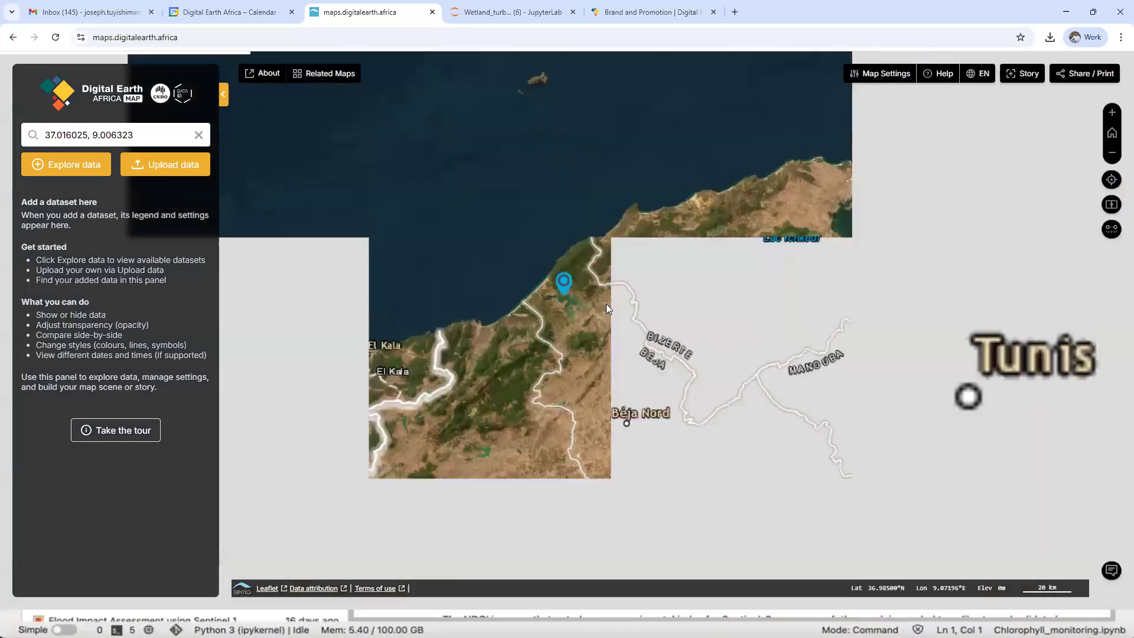
{"action": "scroll", "coordinate": [590, 300], "scroll_direction": "up", "scroll_amount": 2}
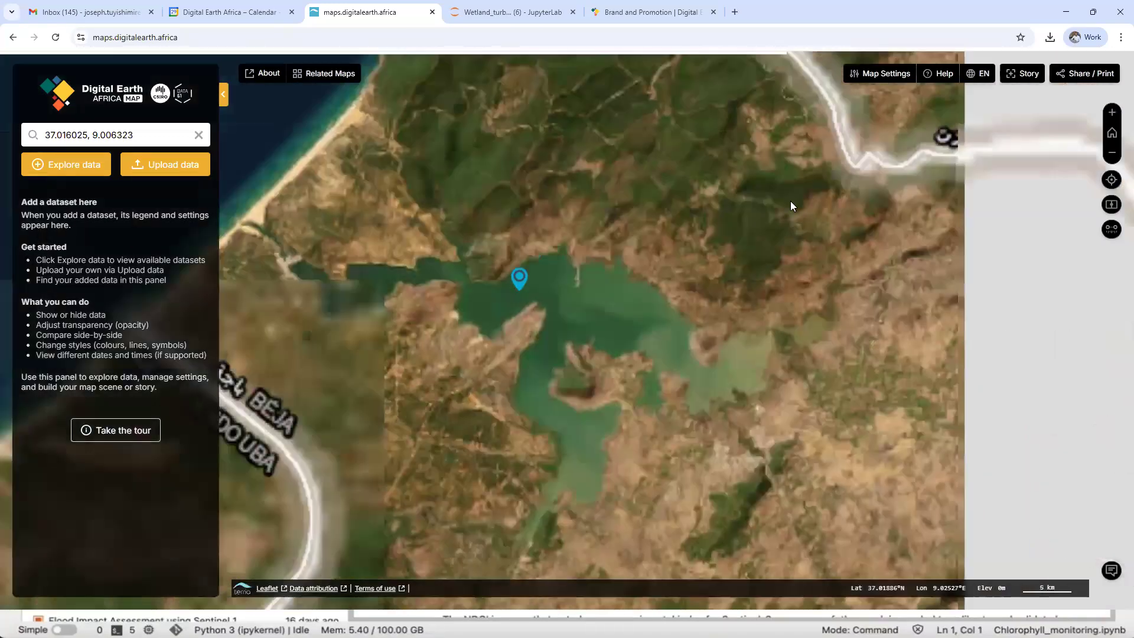
{"action": "left_click", "coordinate": [979, 74]}
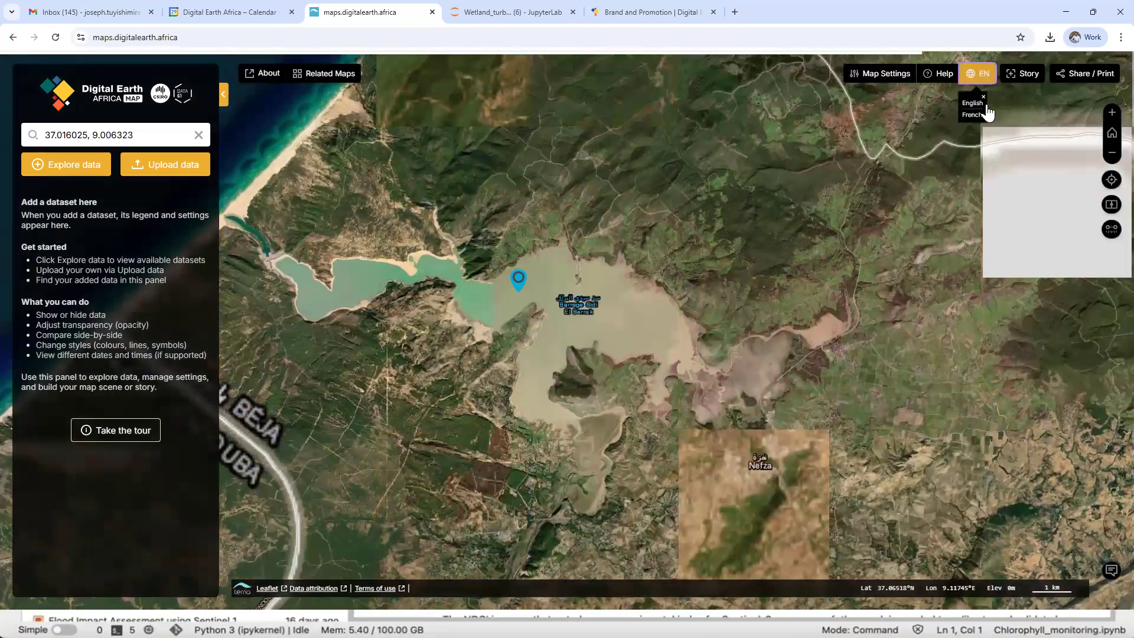
{"action": "left_click", "coordinate": [969, 129]}
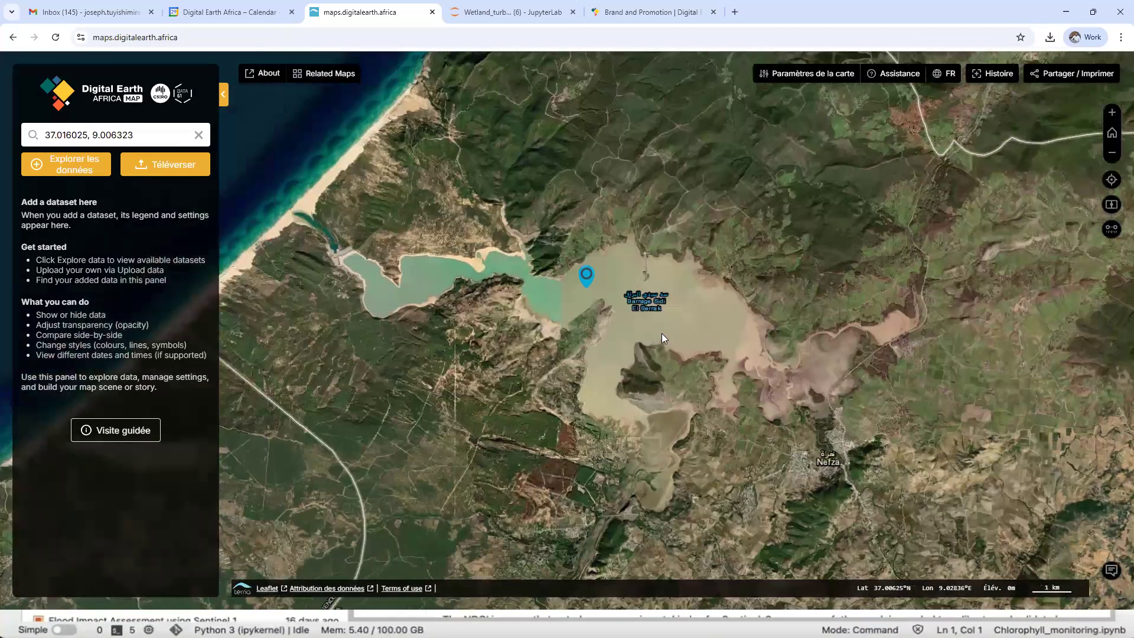
Step: Add the Annual GeoMAD (Sentinel-2) dataset from the Geomedians group of DE Africa Continental Services to the map
{"action": "scroll", "coordinate": [661, 338], "scroll_direction": "up", "scroll_amount": 2}
{"action": "scroll", "coordinate": [663, 336], "scroll_direction": "up", "scroll_amount": 1}
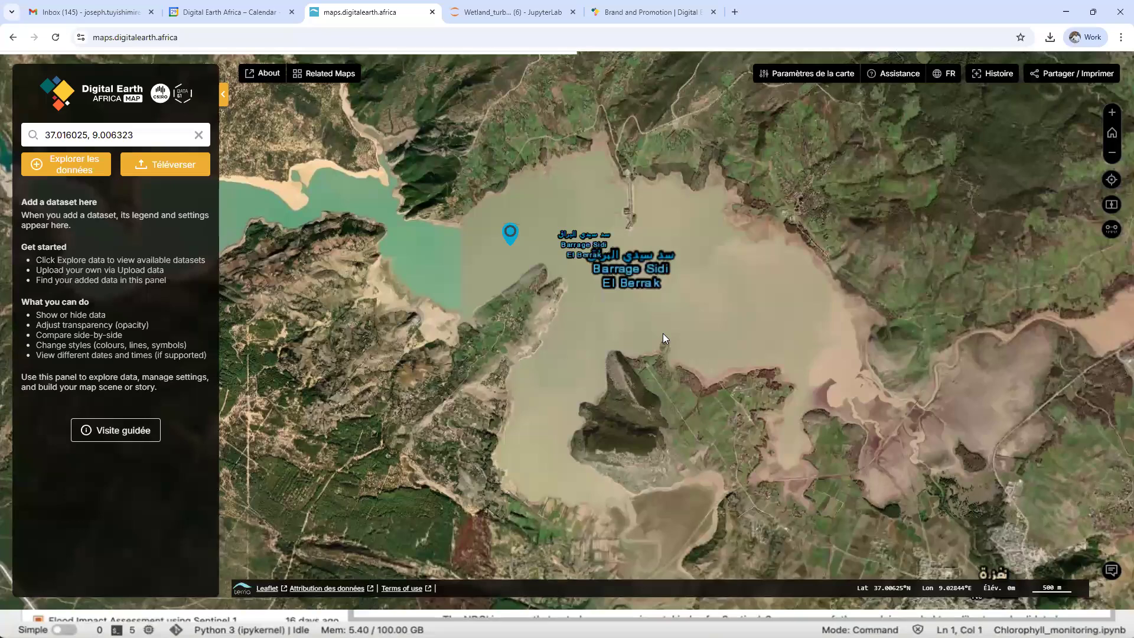
{"action": "scroll", "coordinate": [663, 338], "scroll_direction": "down", "scroll_amount": 3}
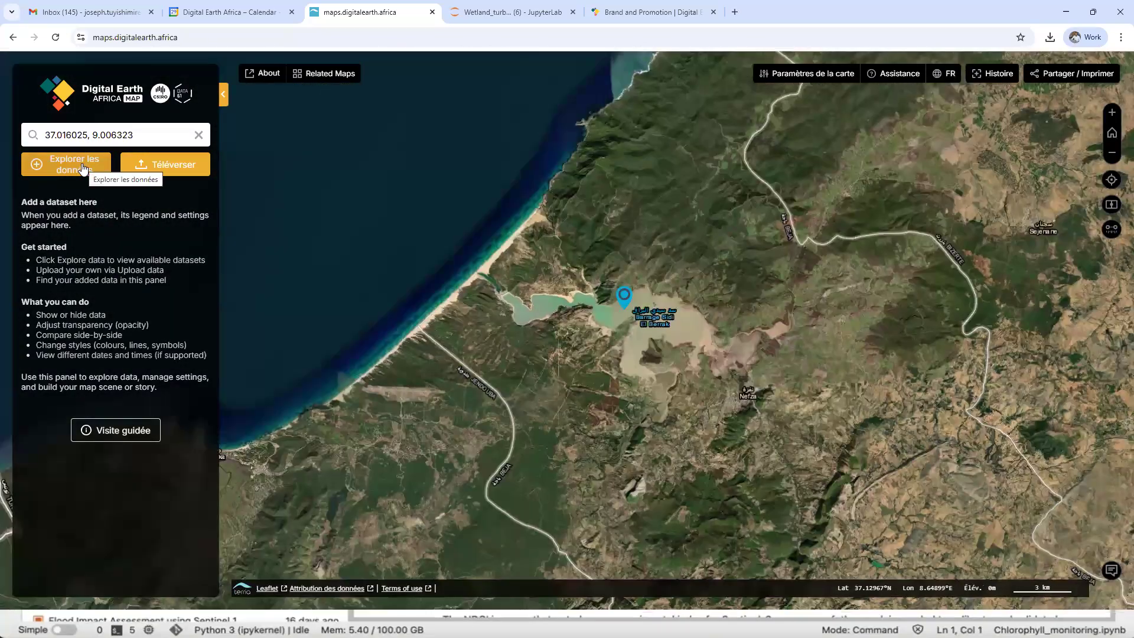
{"action": "left_click", "coordinate": [83, 168]}
{"action": "left_click", "coordinate": [415, 271]}
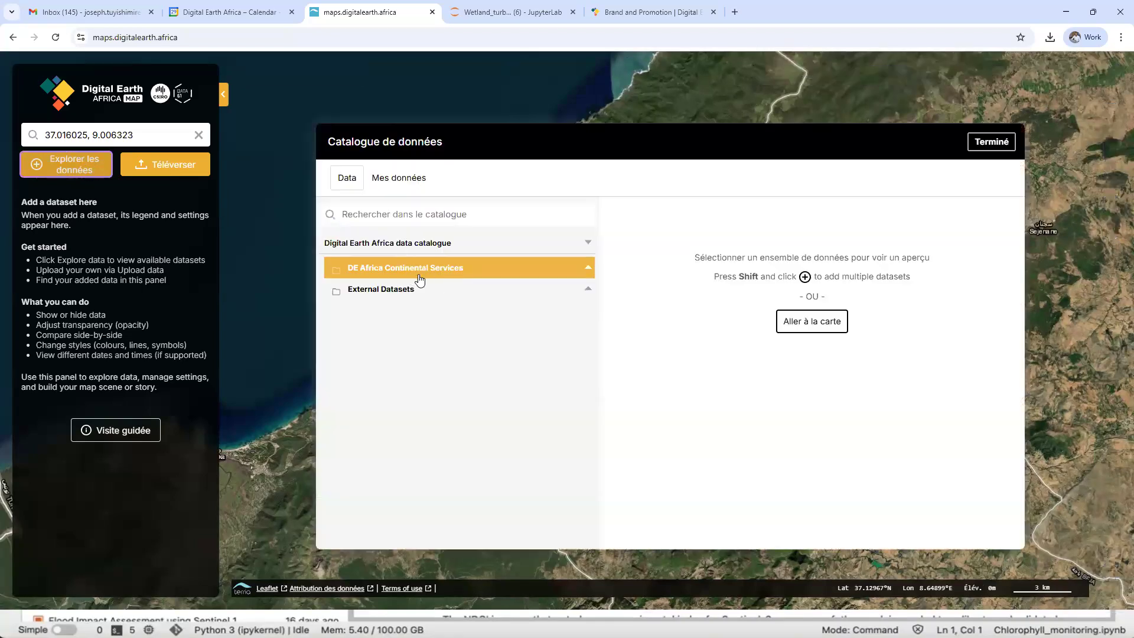
{"action": "left_click", "coordinate": [416, 272]}
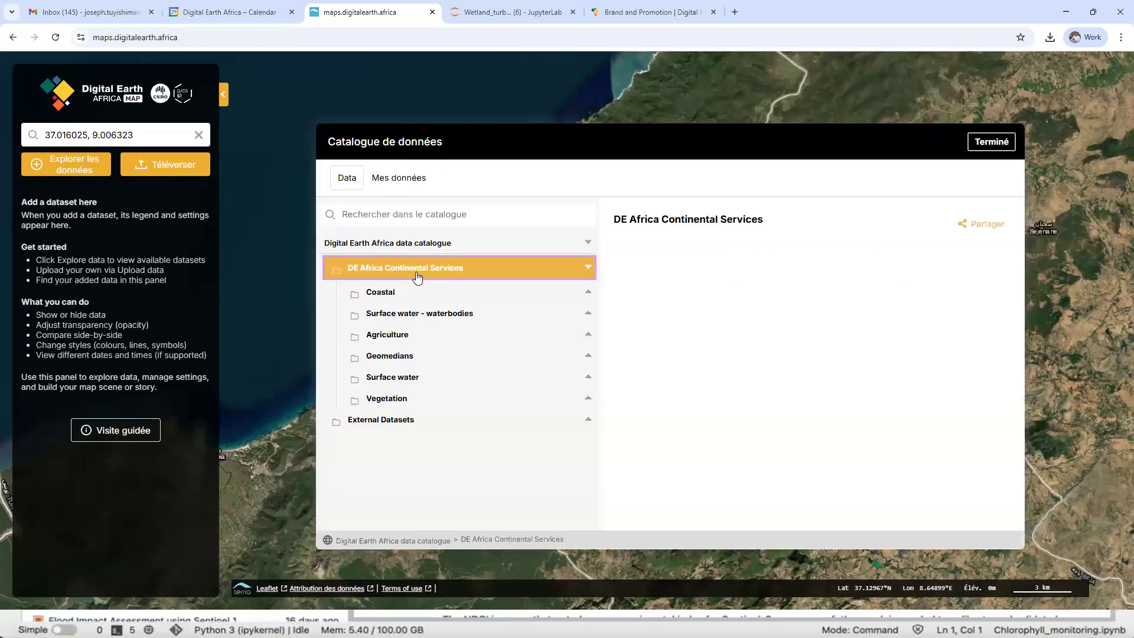
{"action": "left_click", "coordinate": [417, 359]}
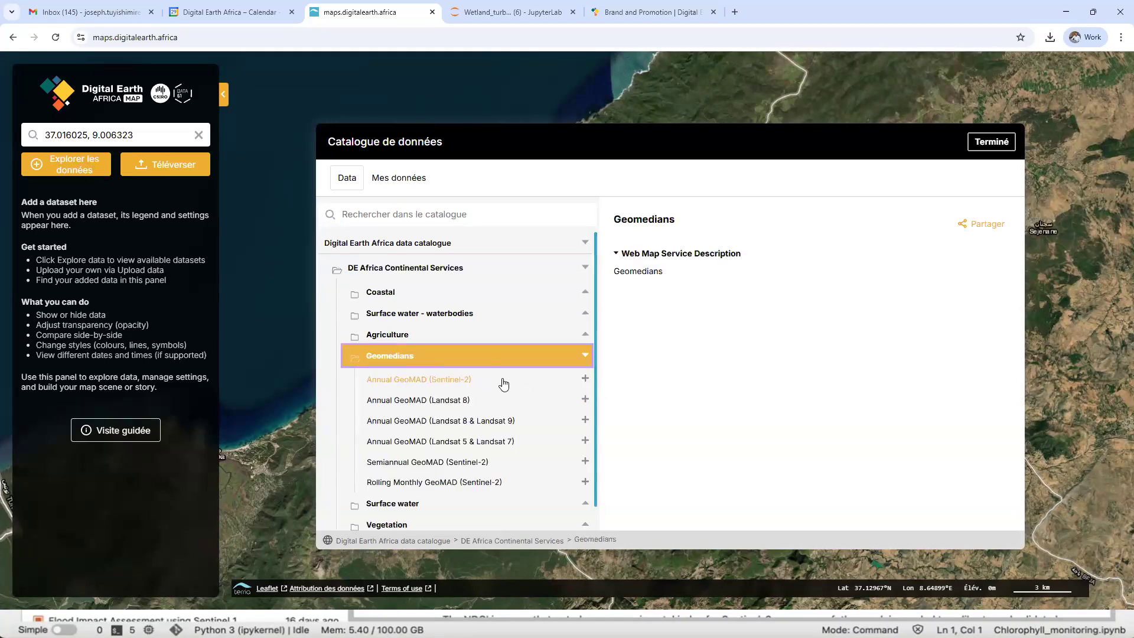
{"action": "left_click", "coordinate": [583, 379]}
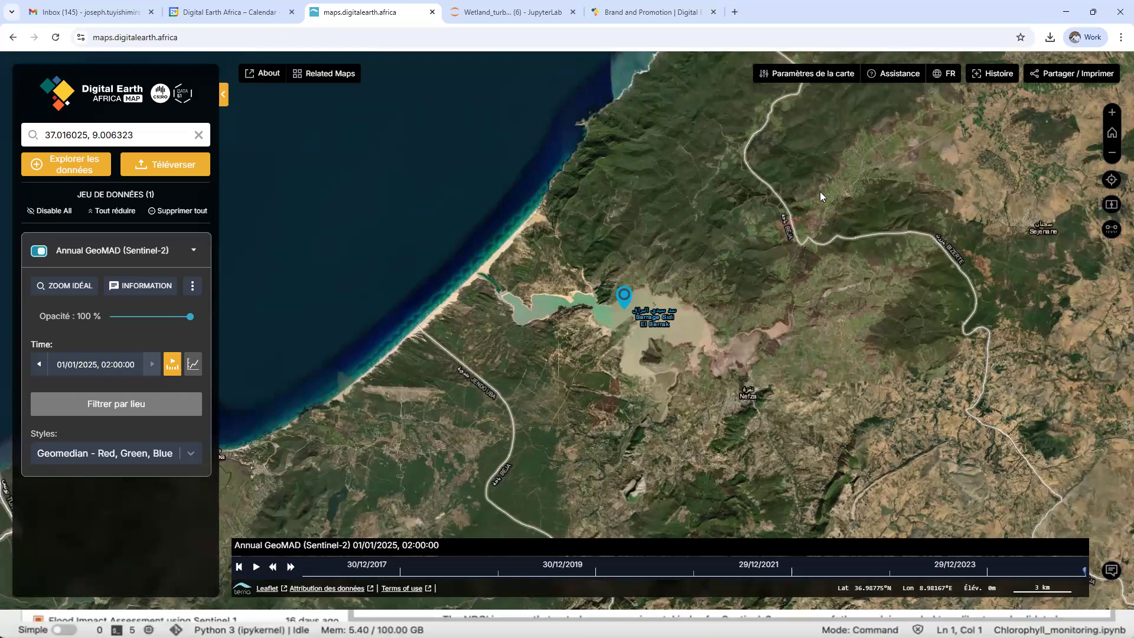
Step: Set the Annual GeoMAD (Sentinel-2) layer's style to NDCI - Red Edge, Red
{"action": "scroll", "coordinate": [644, 350], "scroll_direction": "down", "scroll_amount": 2}
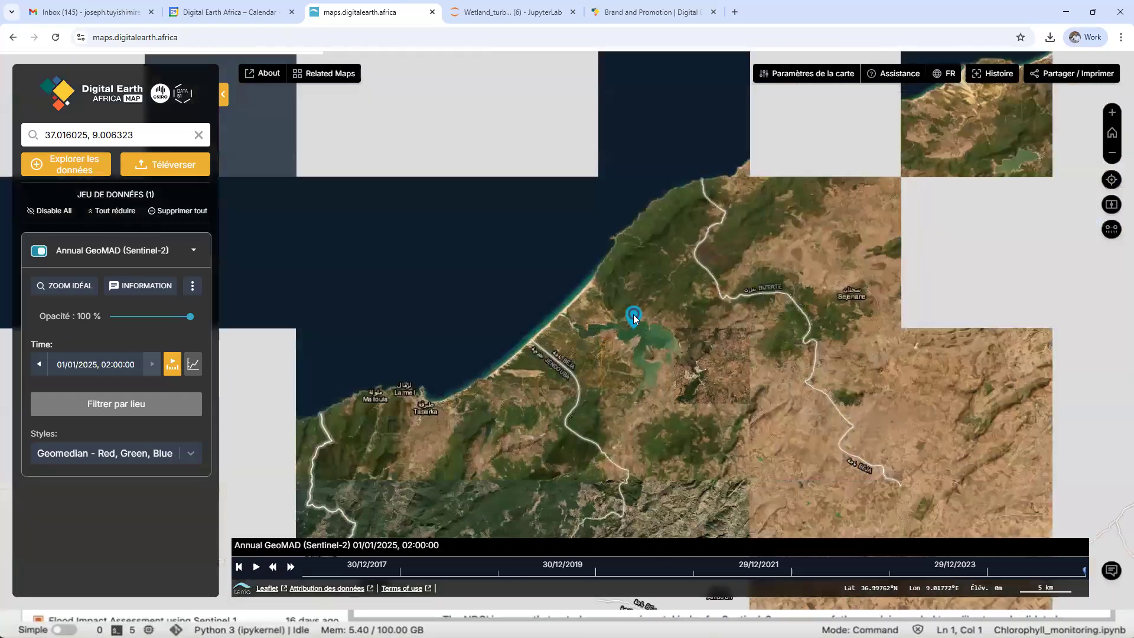
{"action": "scroll", "coordinate": [633, 315], "scroll_direction": "up", "scroll_amount": 2}
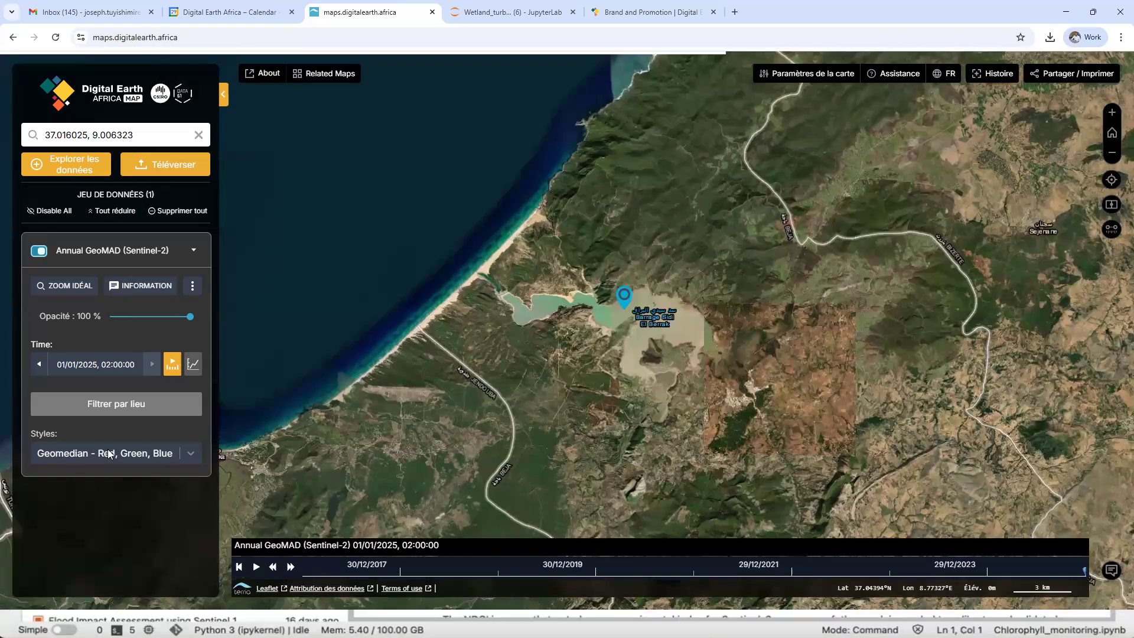
{"action": "left_click", "coordinate": [127, 454]}
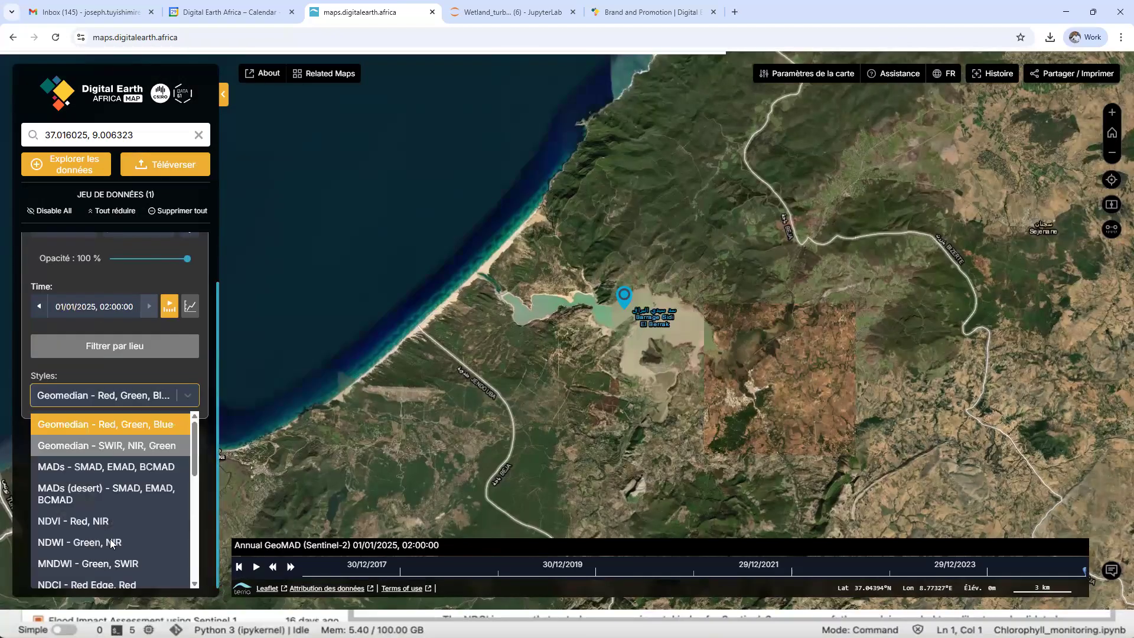
{"action": "scroll", "coordinate": [105, 538], "scroll_direction": "down", "scroll_amount": 1}
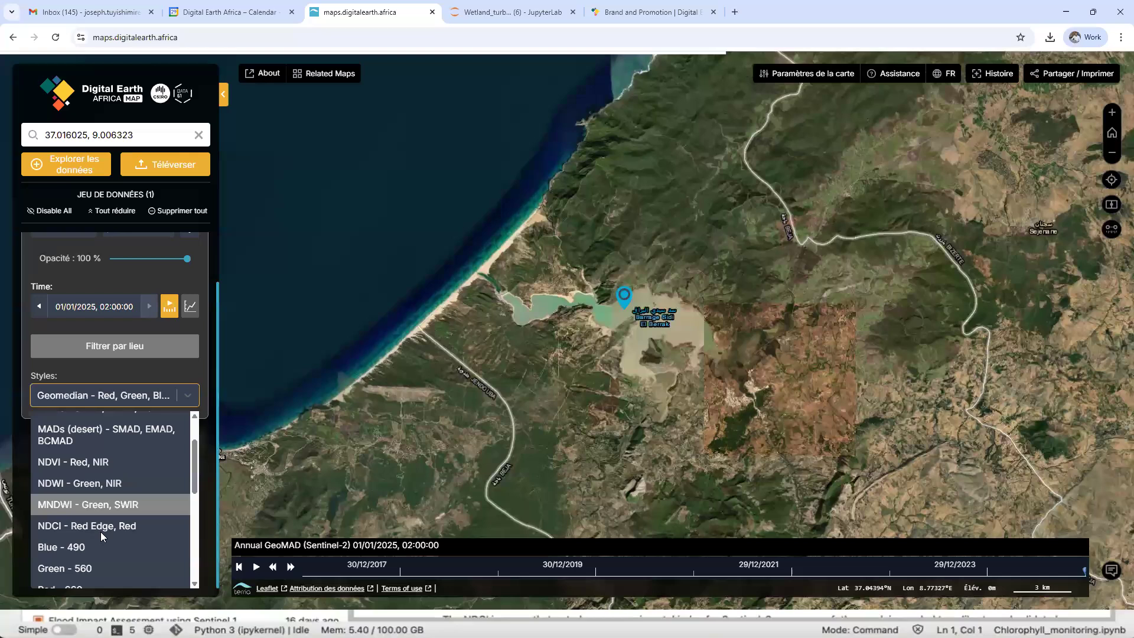
{"action": "left_click", "coordinate": [101, 532]}
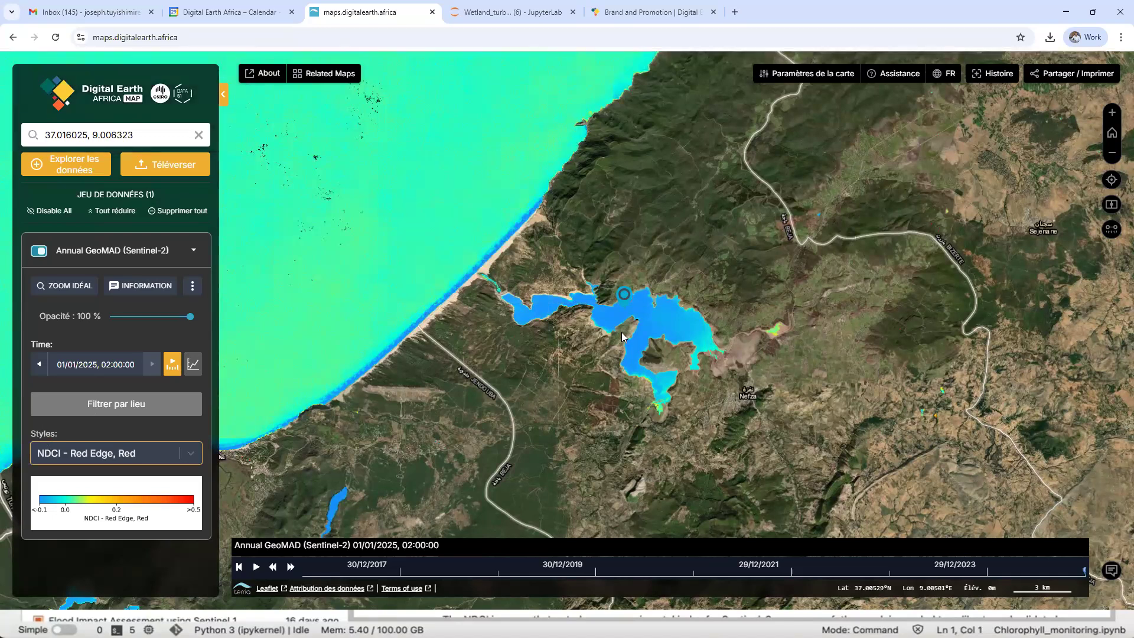
Step: Set the Annual GeoMAD (Sentinel-2) layer's time to 01/01/2018, 02:00:00
{"action": "scroll", "coordinate": [622, 344], "scroll_direction": "up", "scroll_amount": 2}
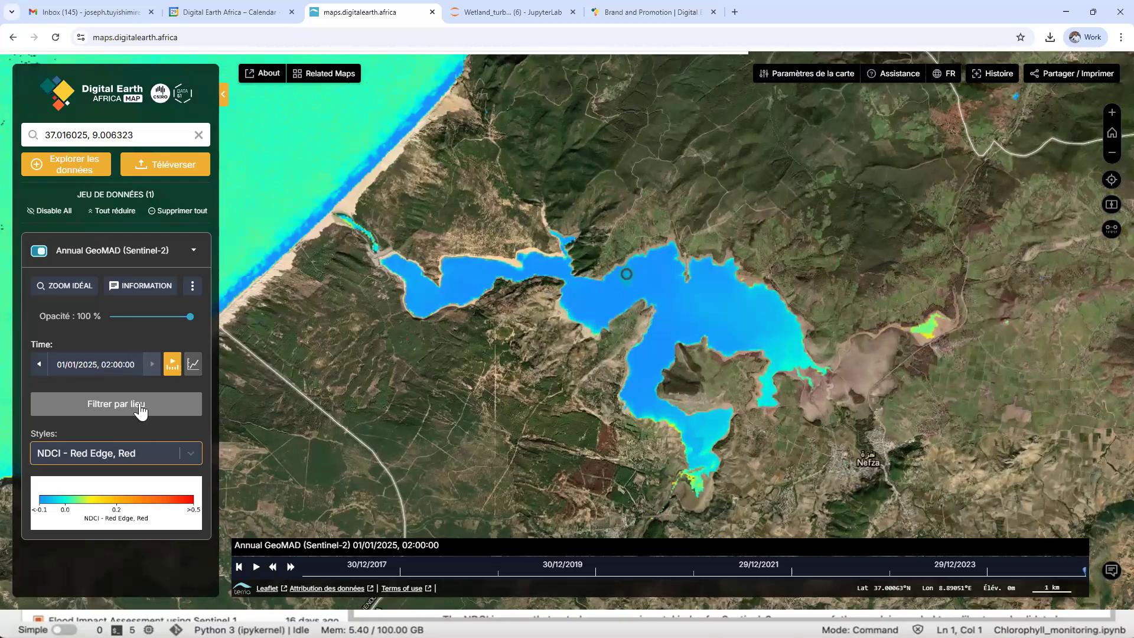
{"action": "left_click", "coordinate": [121, 367]}
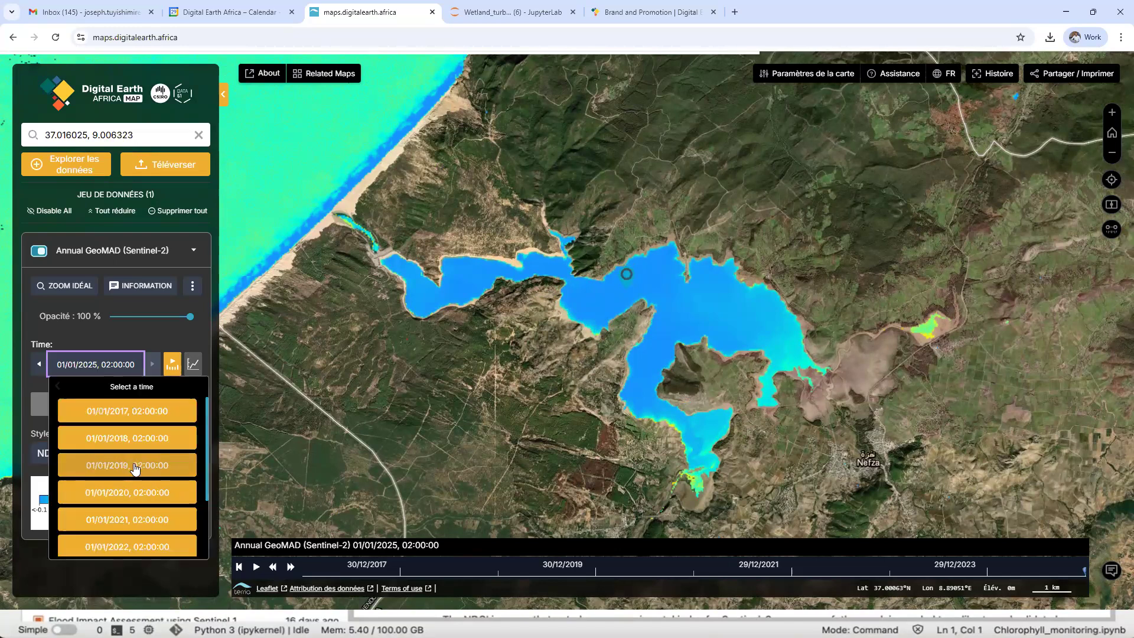
{"action": "left_click", "coordinate": [122, 437]}
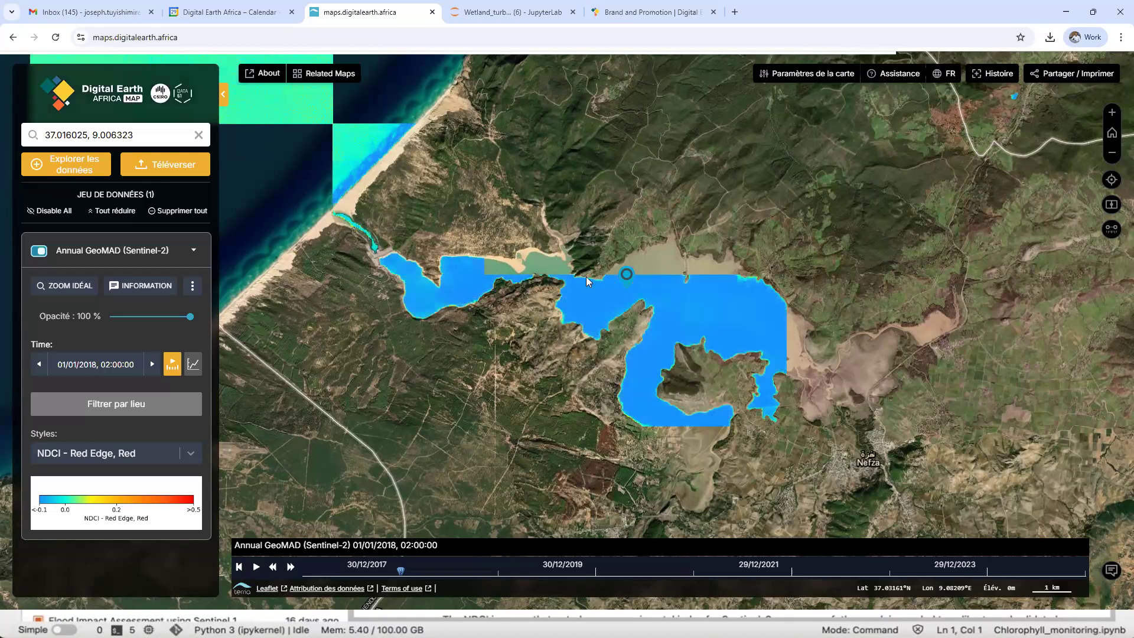
Step: Start a split comparison of the Annual GeoMAD layer and set the left-side copy's time to 01/01/2017, 02:00:00
{"action": "left_click", "coordinate": [191, 288]}
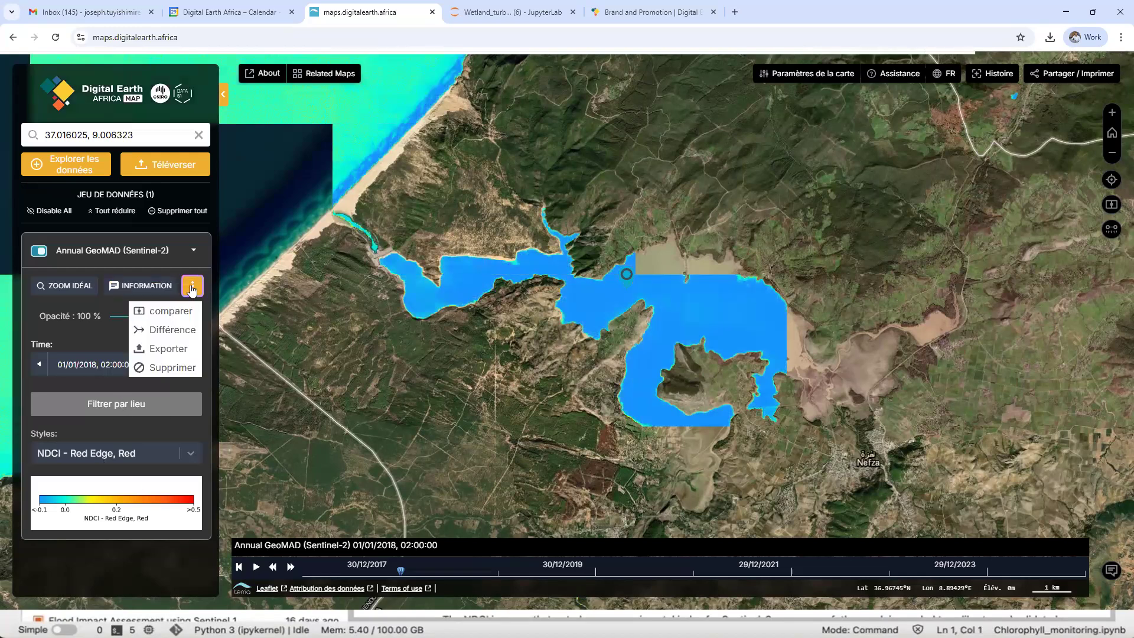
{"action": "left_click", "coordinate": [175, 313]}
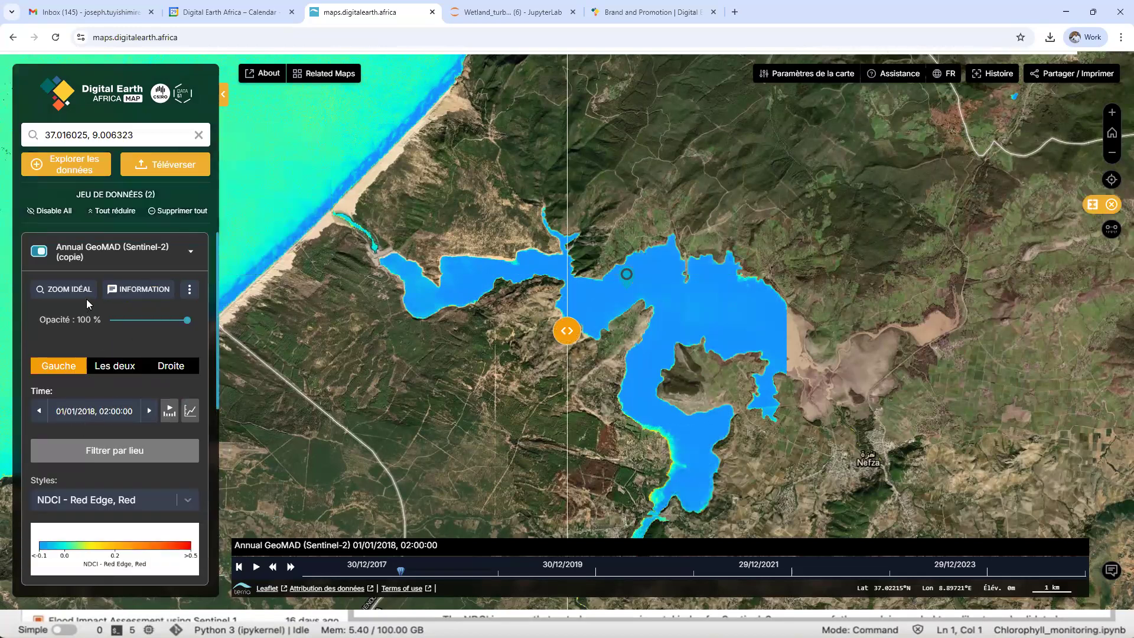
{"action": "scroll", "coordinate": [98, 371], "scroll_direction": "down", "scroll_amount": 1}
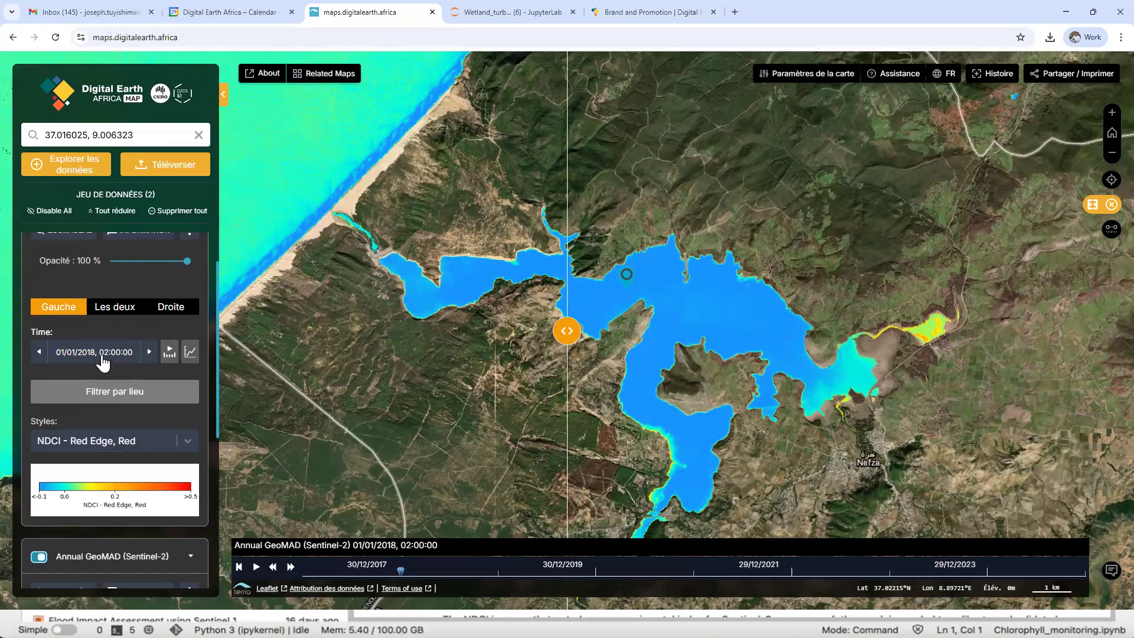
{"action": "left_click", "coordinate": [102, 358]}
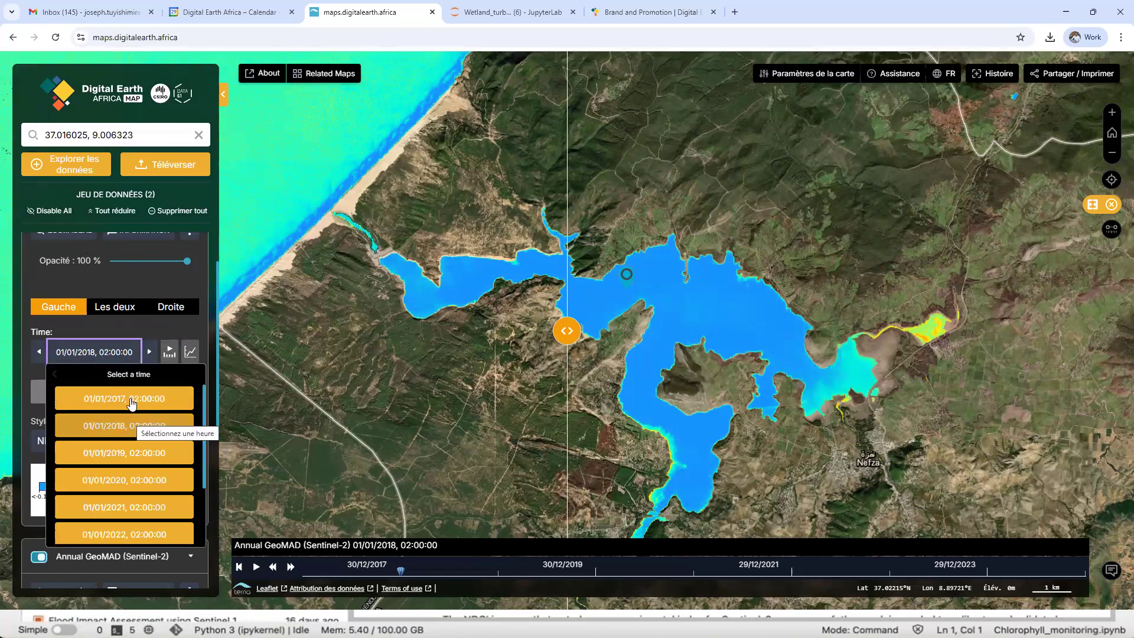
{"action": "left_click", "coordinate": [128, 402]}
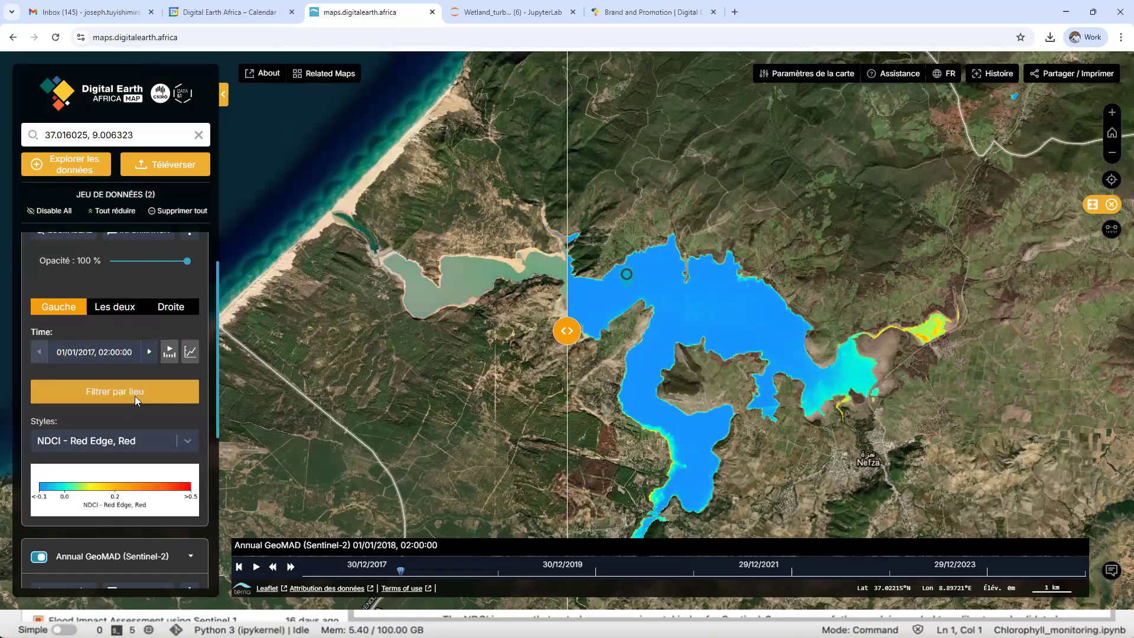
Step: Set the time of the original Annual GeoMAD layer on the comparison's right side to 01/01/2025, 02:00:00
{"action": "scroll", "coordinate": [149, 466], "scroll_direction": "down", "scroll_amount": 4}
{"action": "left_click", "coordinate": [113, 417]}
{"action": "scroll", "coordinate": [136, 561], "scroll_direction": "down", "scroll_amount": 2}
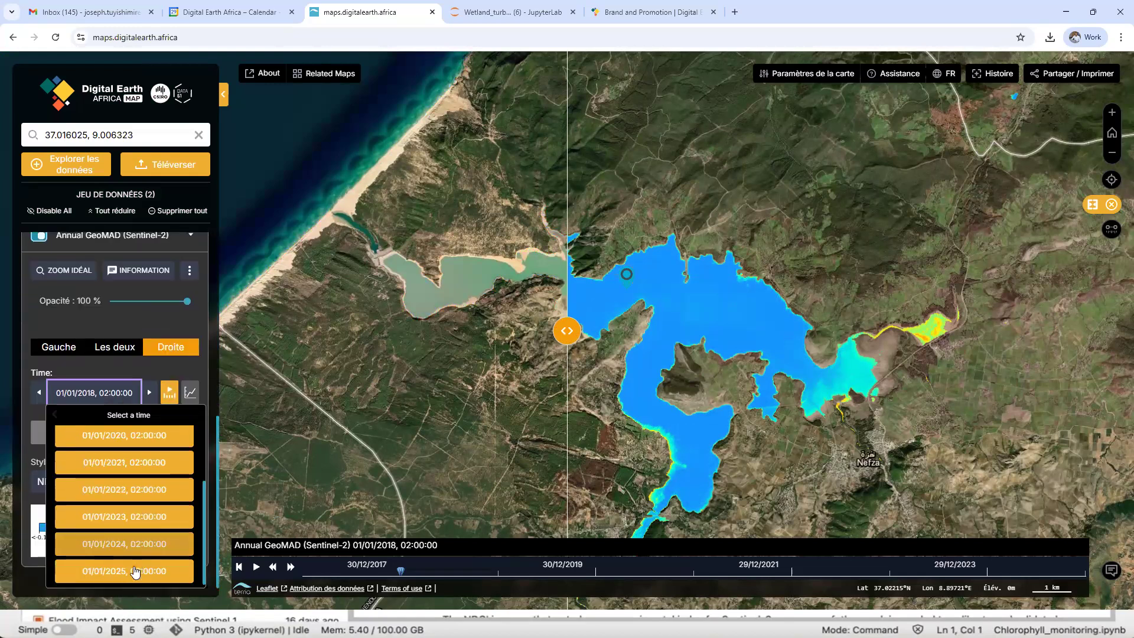
{"action": "left_click", "coordinate": [128, 571]}
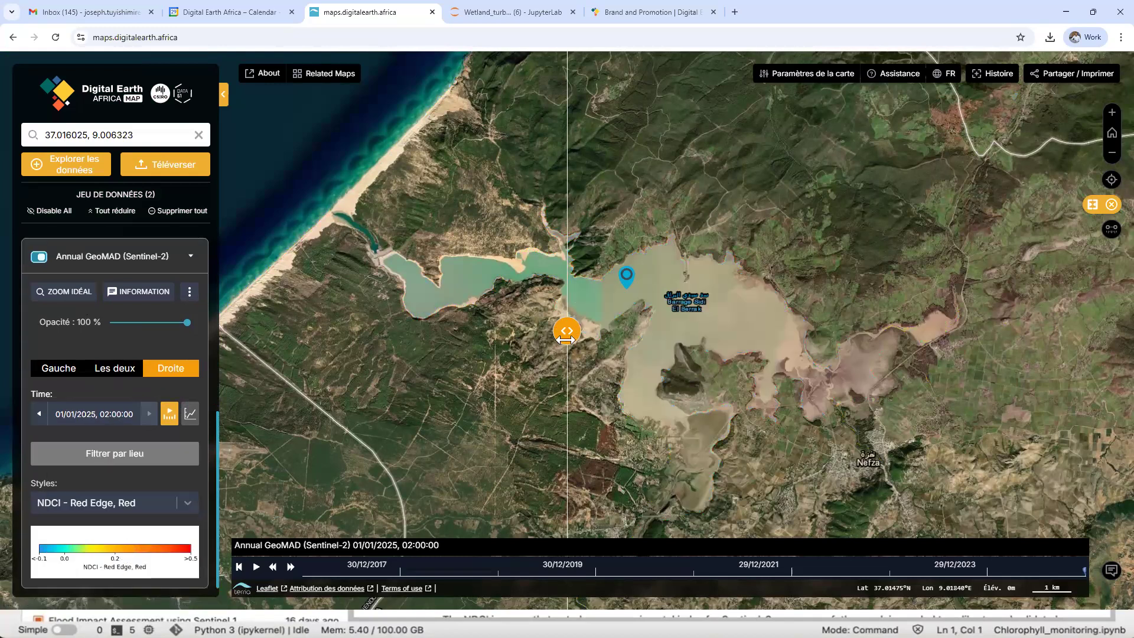
Step: Compare the 2017 and 2025 NDCI layers over the reservoir by sweeping the split divider across the map
{"action": "left_click_drag", "start_coordinate": [567, 336], "coordinate": [667, 338]}
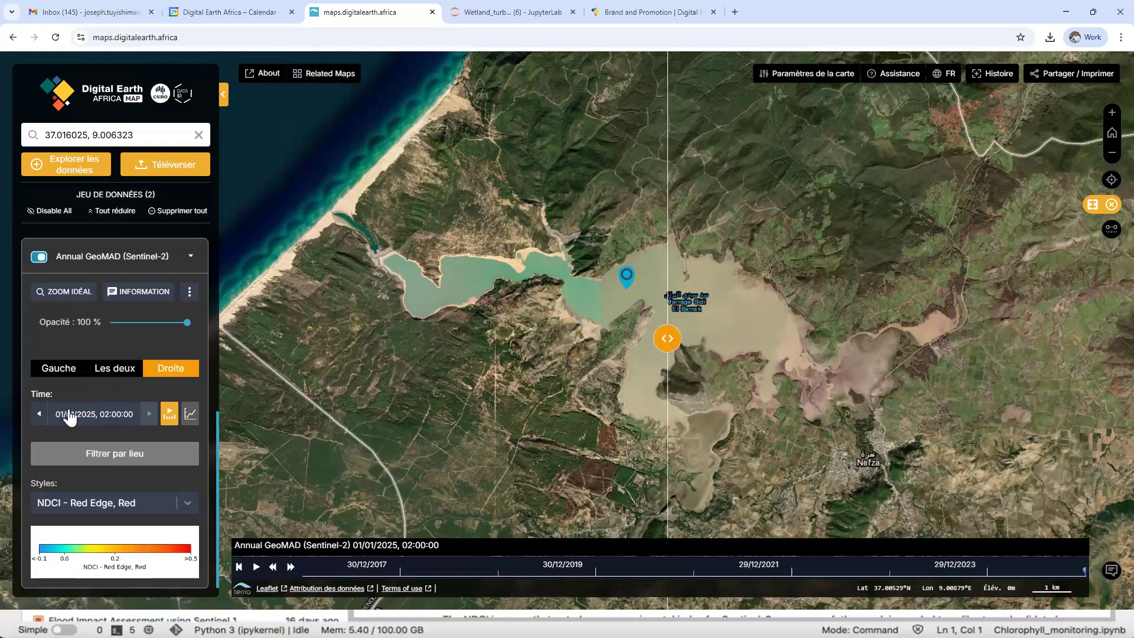
{"action": "scroll", "coordinate": [76, 399], "scroll_direction": "up", "scroll_amount": 5}
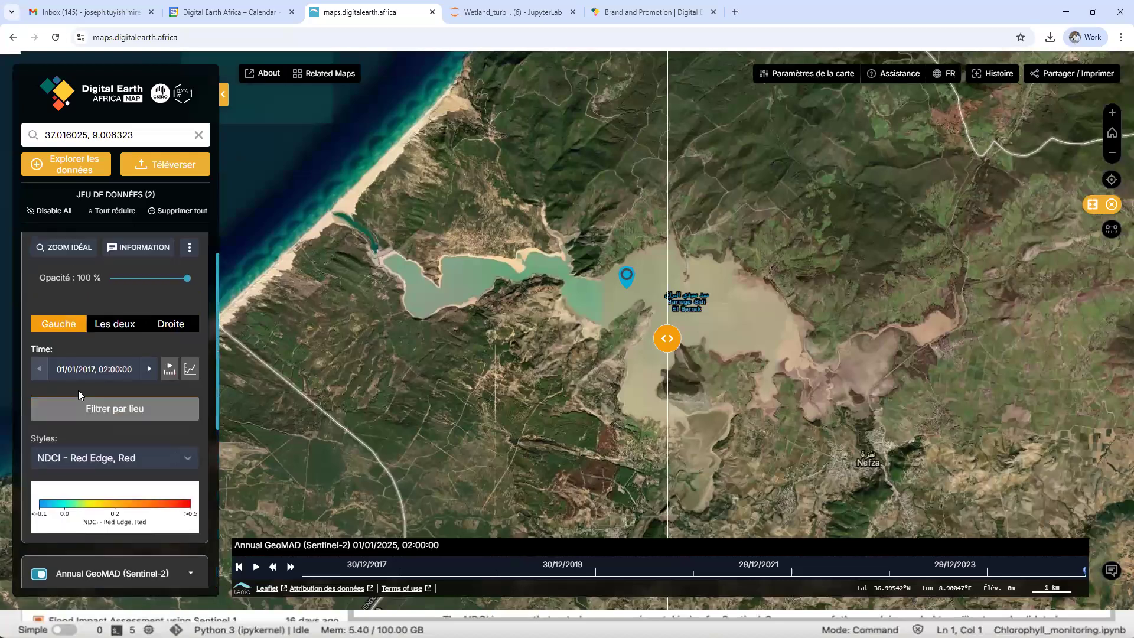
{"action": "scroll", "coordinate": [59, 376], "scroll_direction": "up", "scroll_amount": 1}
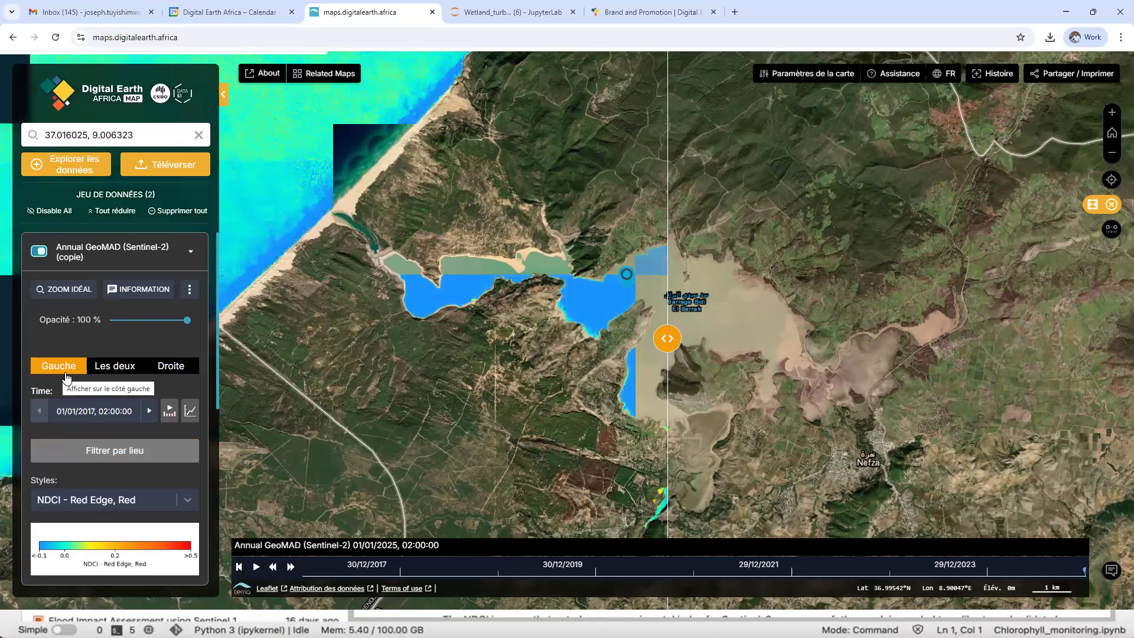
{"action": "scroll", "coordinate": [85, 401], "scroll_direction": "down", "scroll_amount": 5}
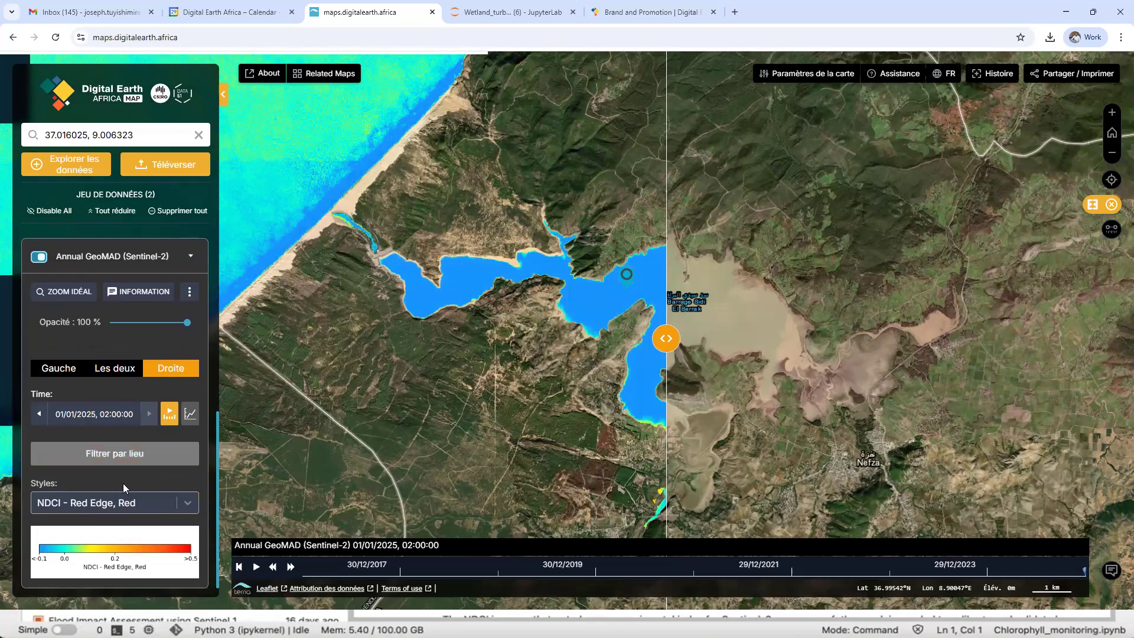
{"action": "scroll", "coordinate": [117, 499], "scroll_direction": "up", "scroll_amount": 2}
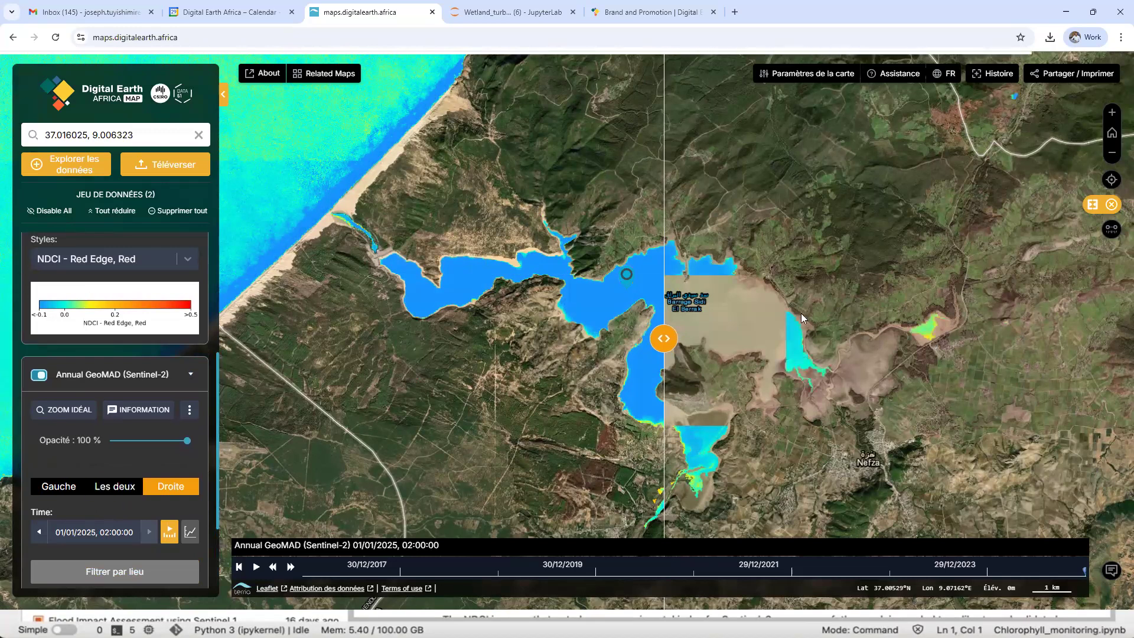
{"action": "left_click_drag", "start_coordinate": [664, 338], "coordinate": [999, 370]}
{"action": "left_click_drag", "start_coordinate": [885, 371], "coordinate": [1052, 369]}
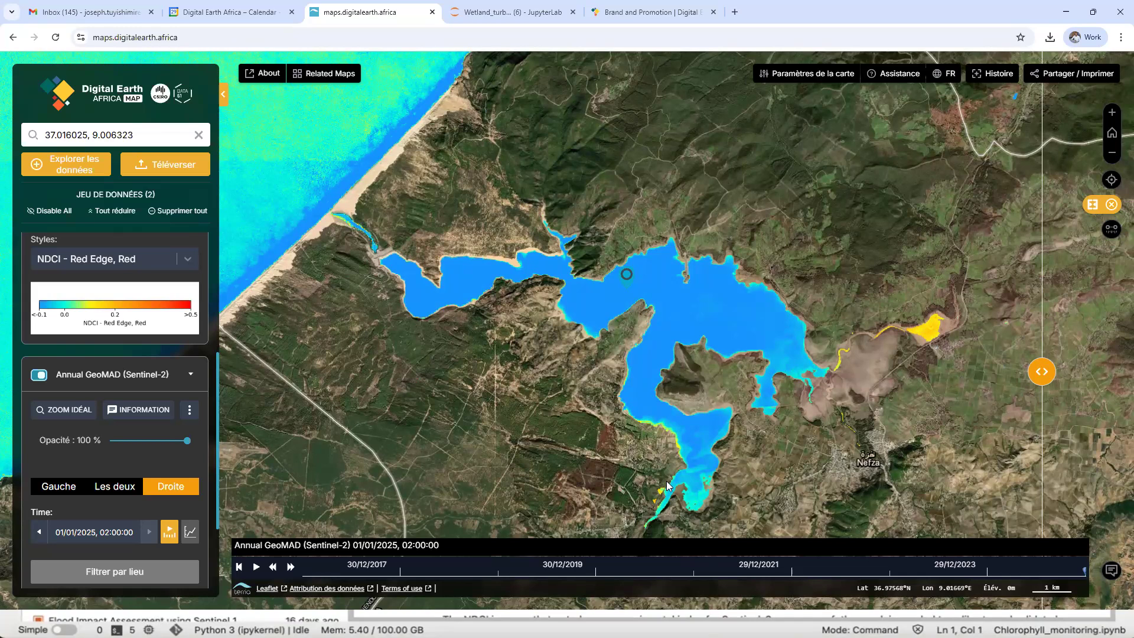
{"action": "left_click_drag", "start_coordinate": [1042, 371], "coordinate": [627, 347]}
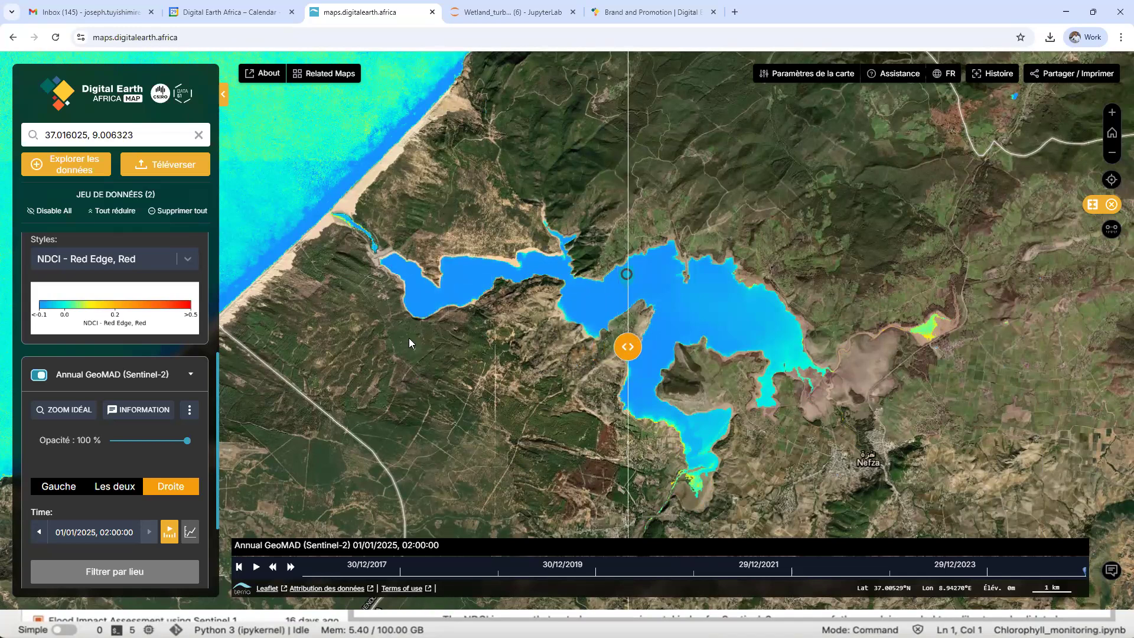
Step: Move the map from the Tunisian reservoir to Lac de Guiers in northern Senegal and review the Annual GeoMAD copy's settings
{"action": "scroll", "coordinate": [502, 357], "scroll_direction": "down", "scroll_amount": 5}
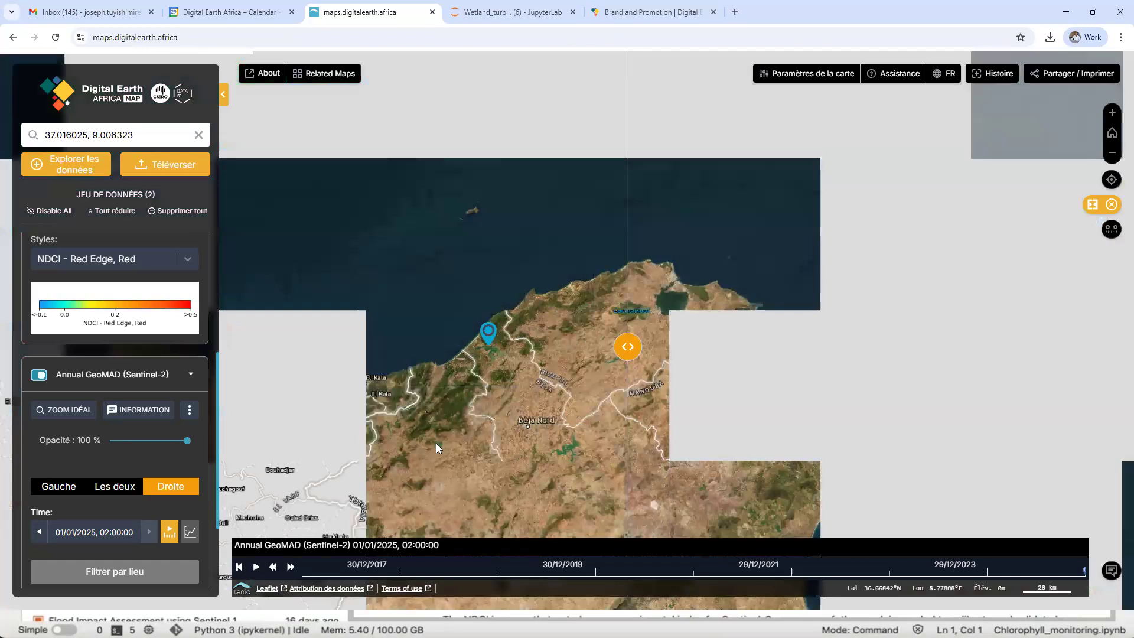
{"action": "scroll", "coordinate": [565, 361], "scroll_direction": "down", "scroll_amount": 3}
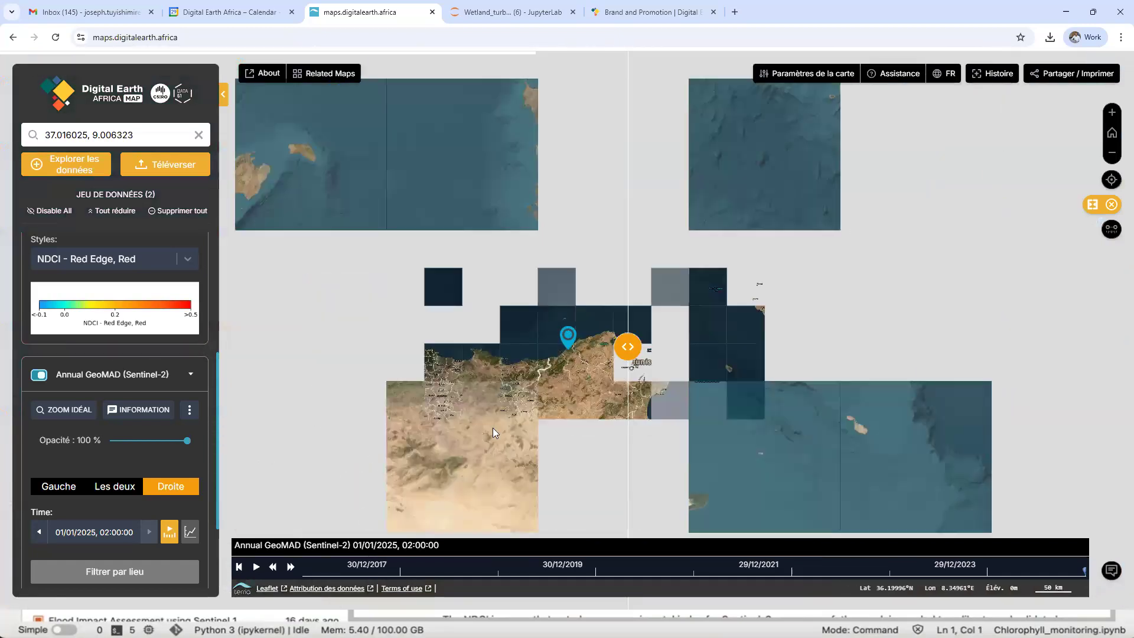
{"action": "scroll", "coordinate": [457, 412], "scroll_direction": "down", "scroll_amount": 3}
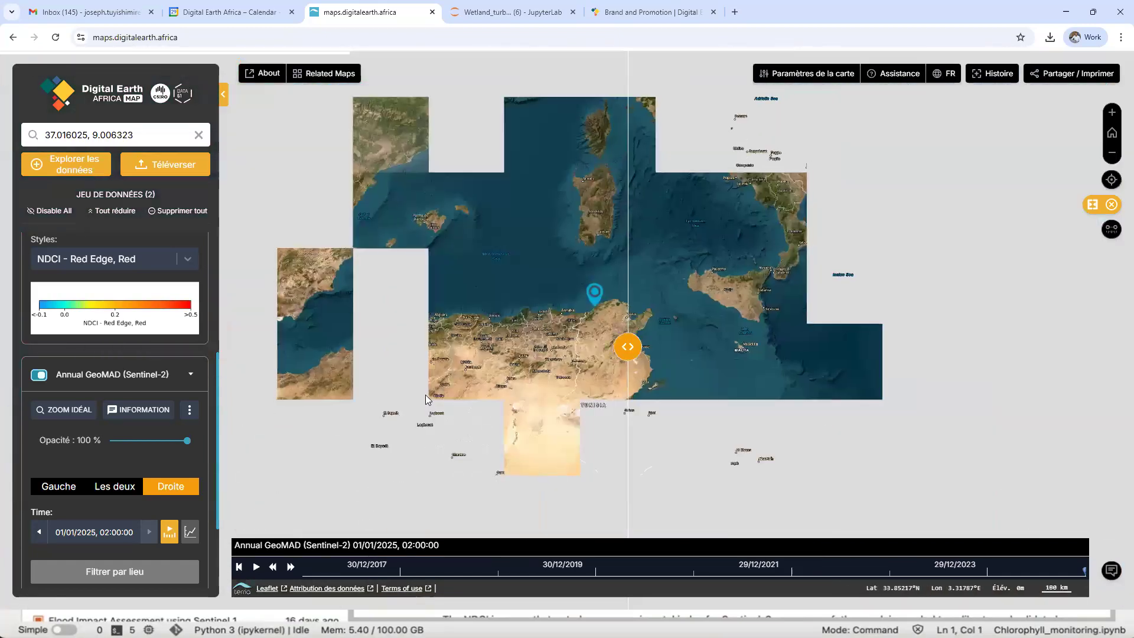
{"action": "scroll", "coordinate": [489, 402], "scroll_direction": "down", "scroll_amount": 3}
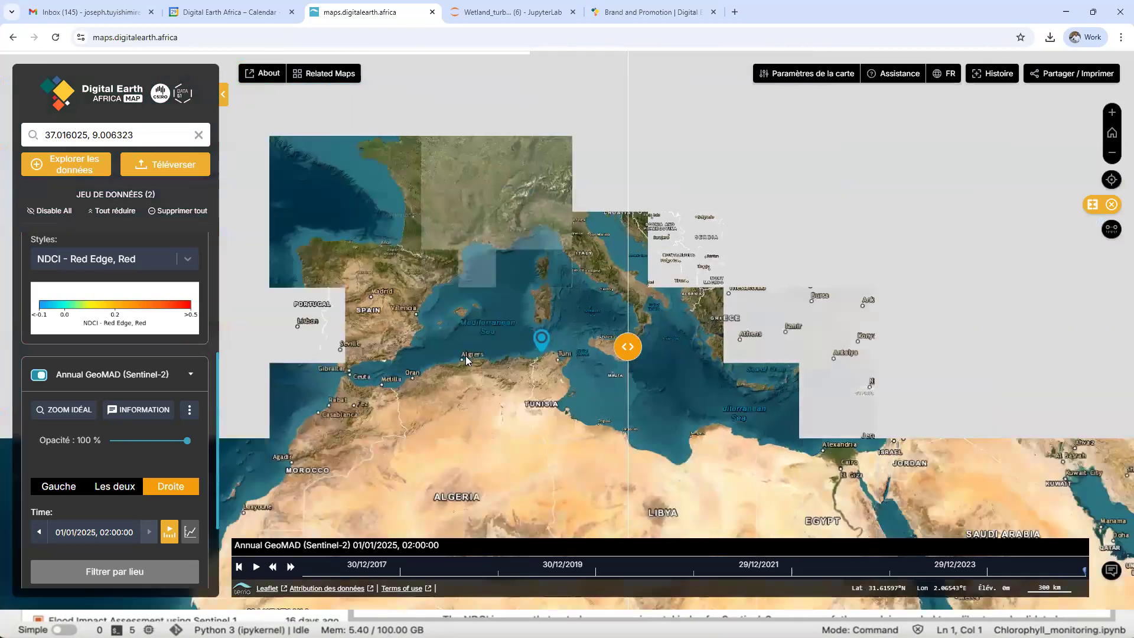
{"action": "left_click_drag", "start_coordinate": [468, 311], "coordinate": [552, 231]}
{"action": "left_click_drag", "start_coordinate": [438, 406], "coordinate": [489, 277]}
{"action": "scroll", "coordinate": [395, 191], "scroll_direction": "up", "scroll_amount": 5}
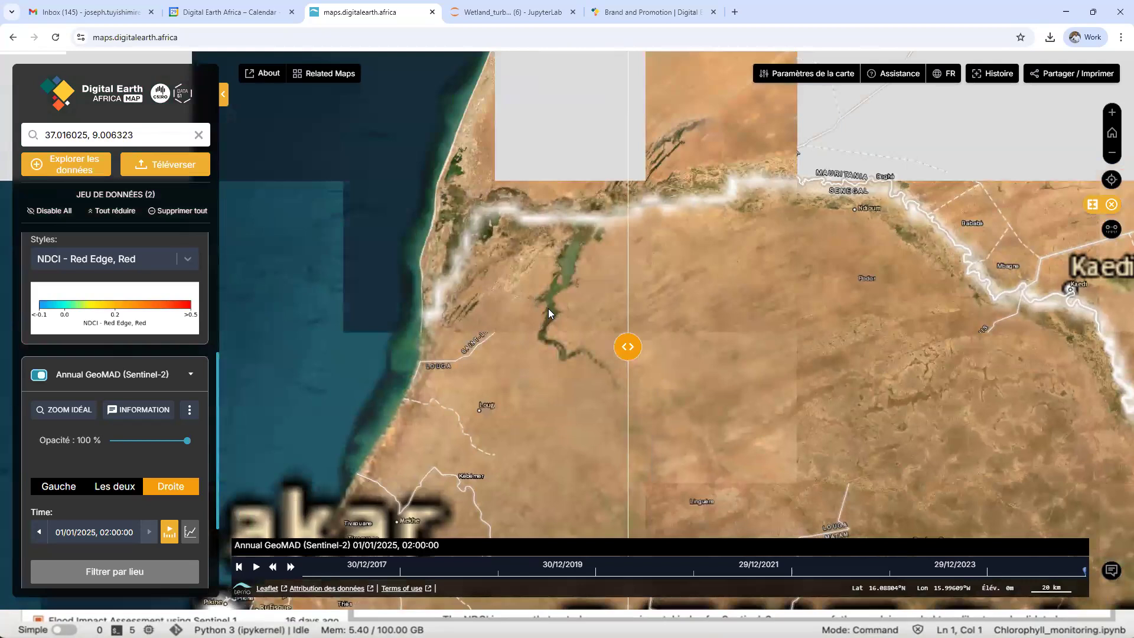
{"action": "scroll", "coordinate": [550, 313], "scroll_direction": "up", "scroll_amount": 2}
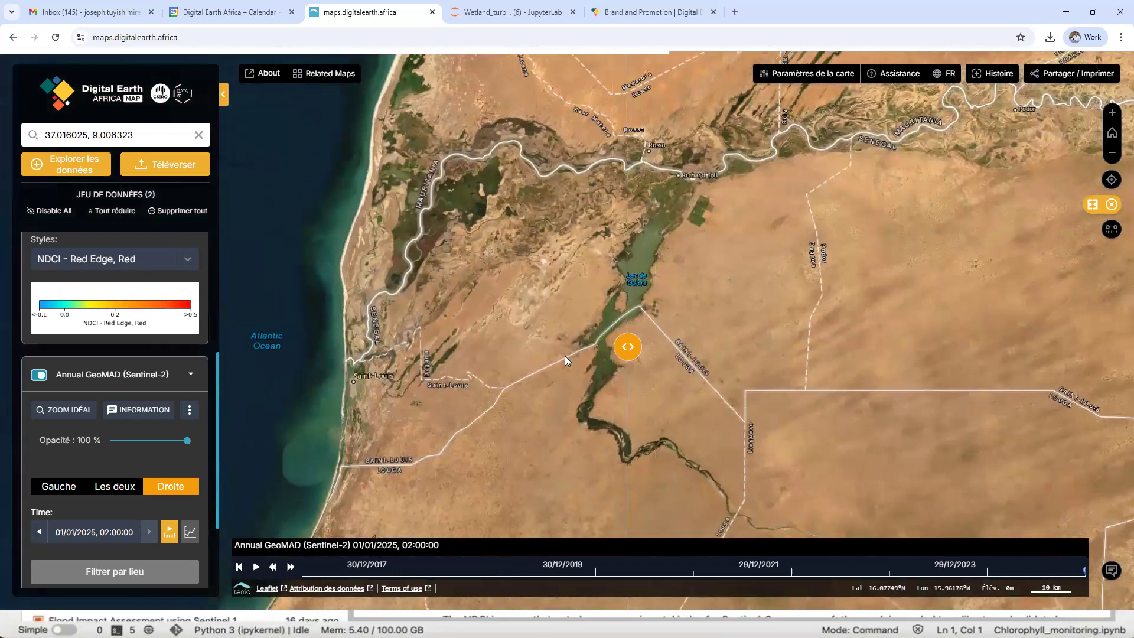
{"action": "left_click_drag", "start_coordinate": [565, 355], "coordinate": [560, 357]}
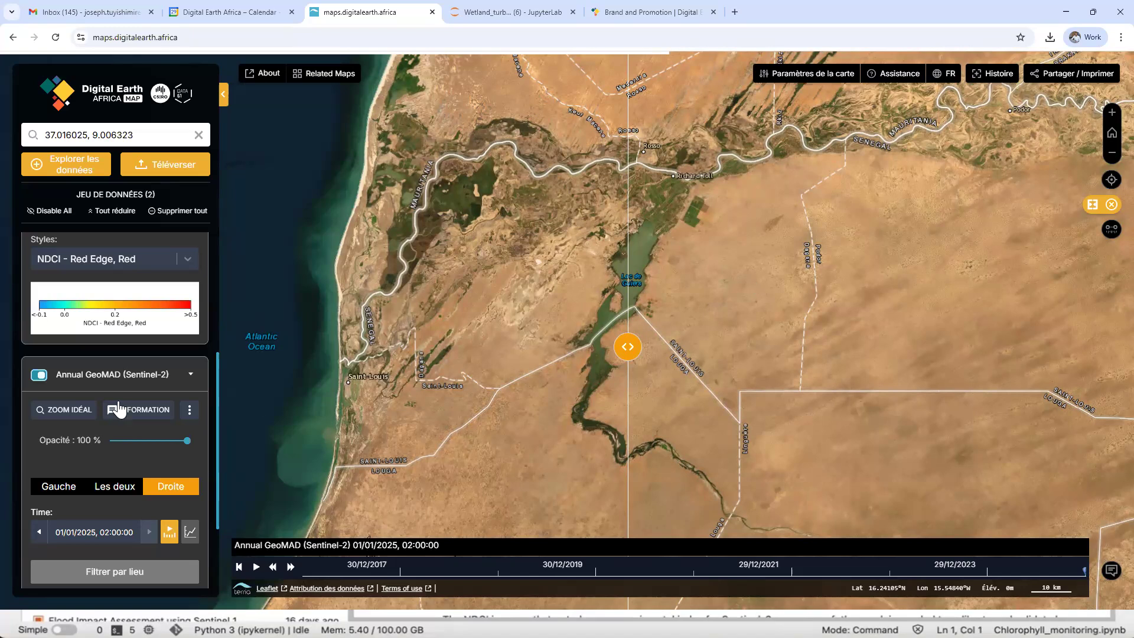
{"action": "scroll", "coordinate": [82, 458], "scroll_direction": "up", "scroll_amount": 4}
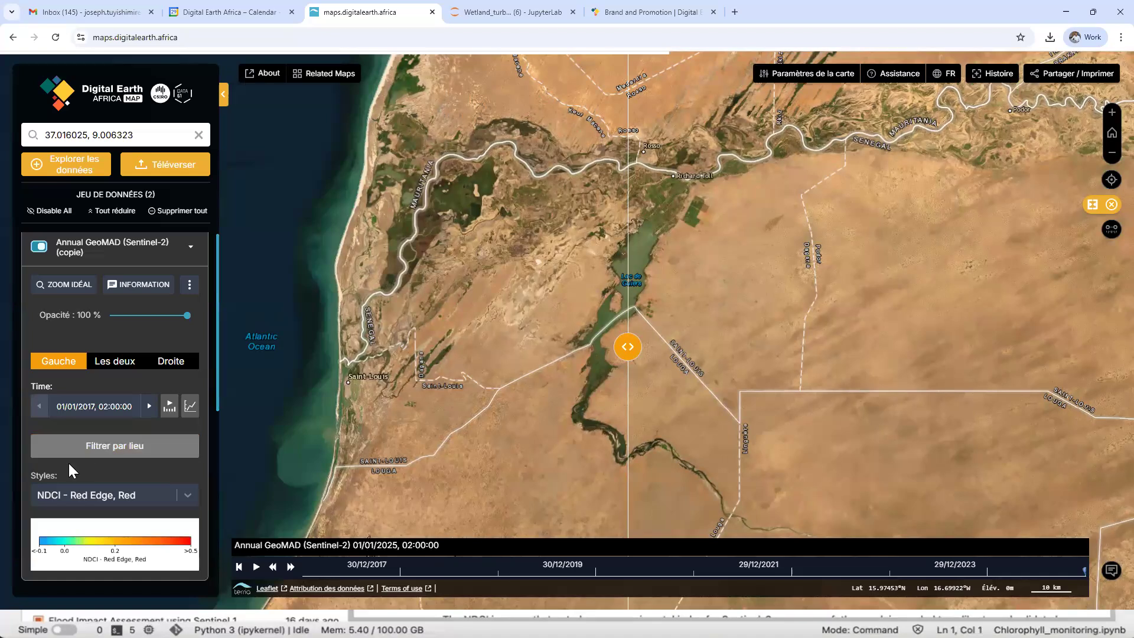
Step: Switch to the Chlorophyll_monitoring.ipynb notebook in JupyterLab, return to its beginning and show the browser in full screen
{"action": "left_click", "coordinate": [454, 21]}
{"action": "left_click", "coordinate": [435, 88]}
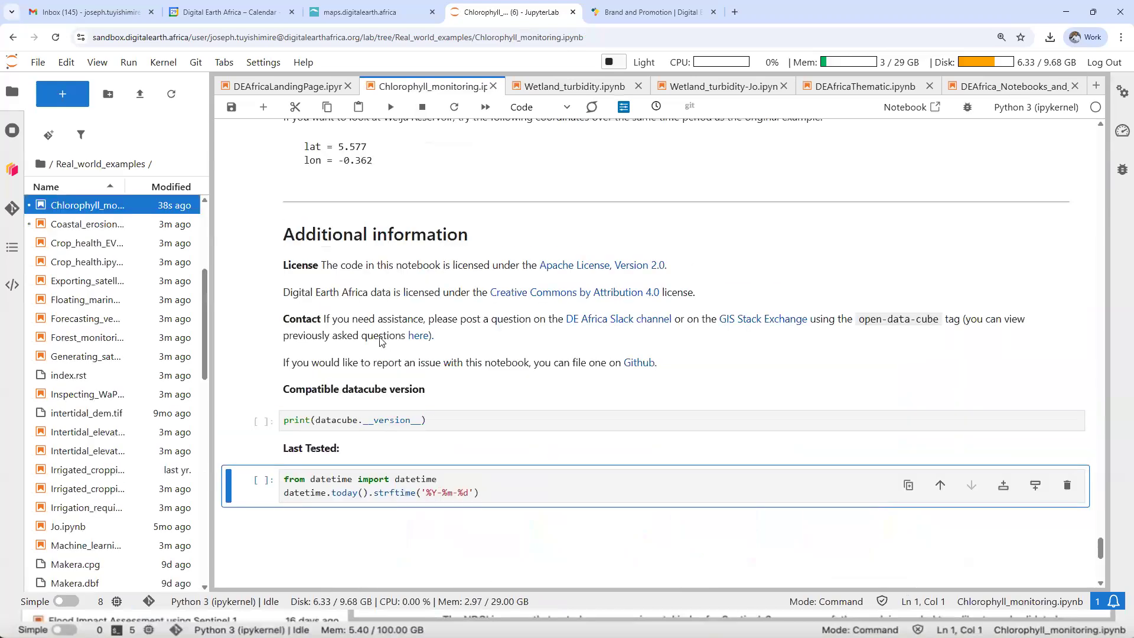
{"action": "scroll", "coordinate": [380, 342], "scroll_direction": "up", "scroll_amount": 15}
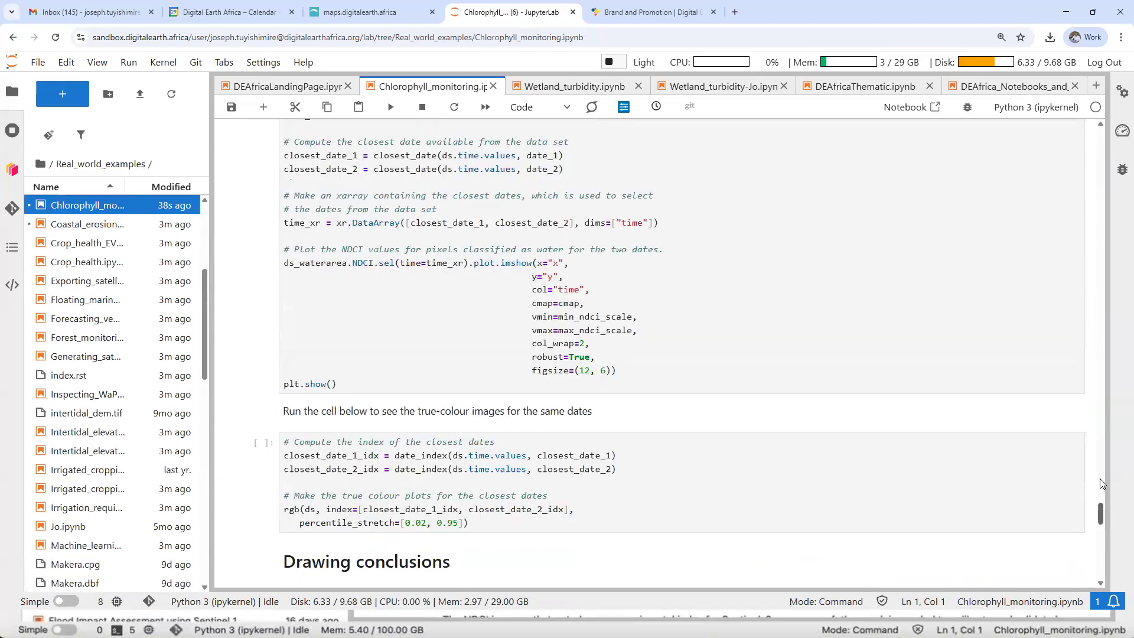
{"action": "left_click_drag", "start_coordinate": [1100, 483], "coordinate": [1079, 90]}
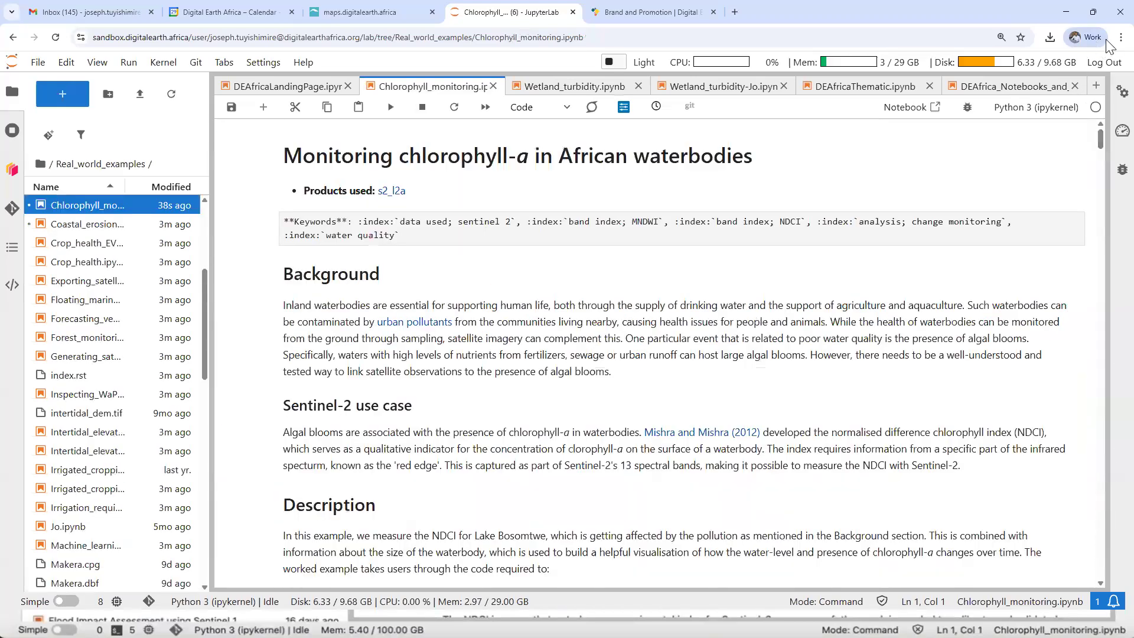
{"action": "left_click", "coordinate": [1121, 38]}
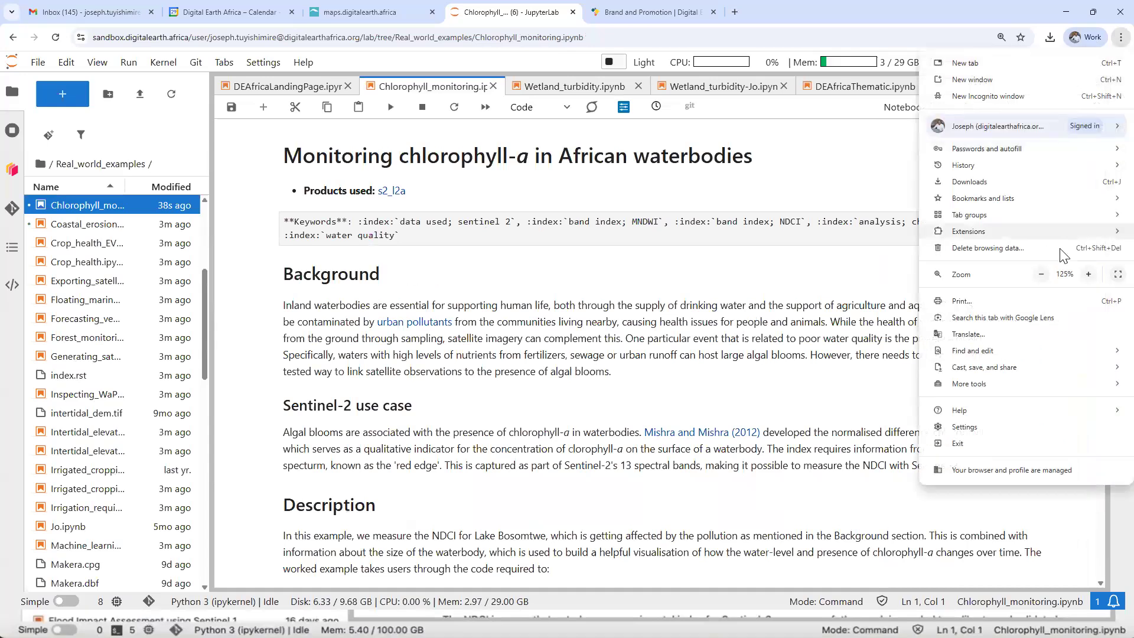
{"action": "left_click", "coordinate": [1117, 274]}
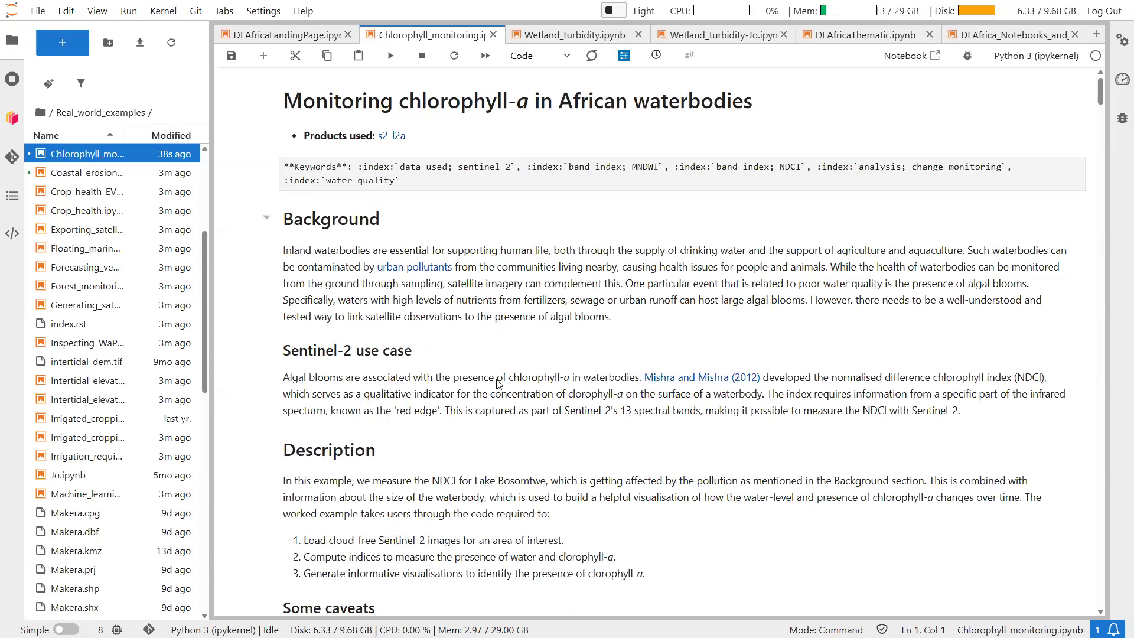
Step: Read the chlorophyll-a notebook's background, description and caveats, and review its package imports and Dask cluster setup
{"action": "scroll", "coordinate": [498, 381], "scroll_direction": "down", "scroll_amount": 2}
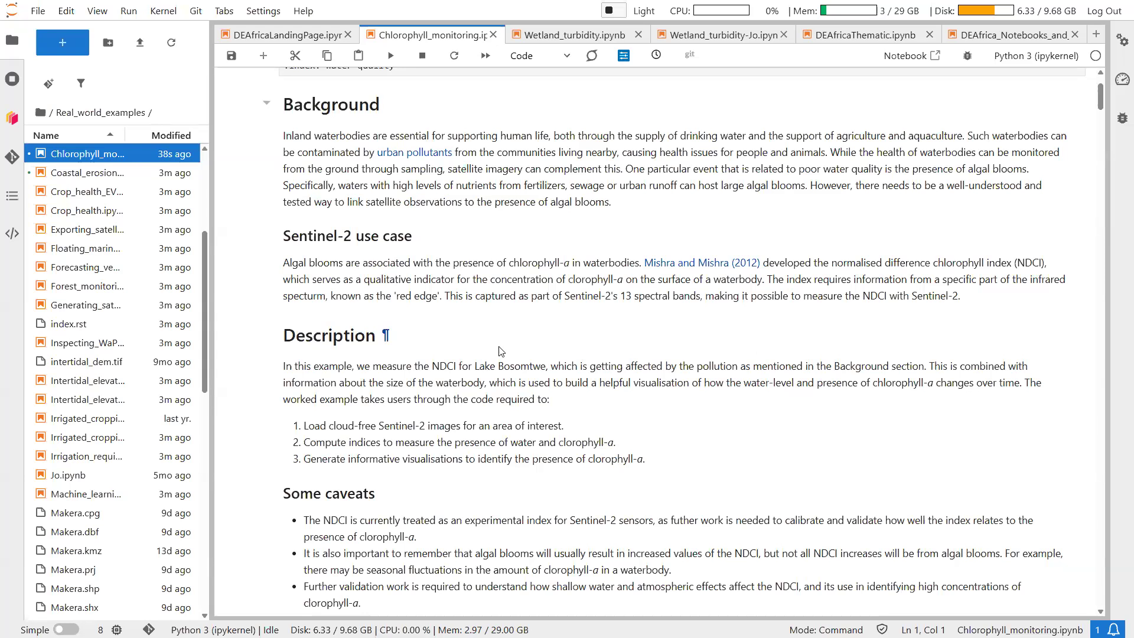
{"action": "scroll", "coordinate": [561, 402], "scroll_direction": "down", "scroll_amount": 2}
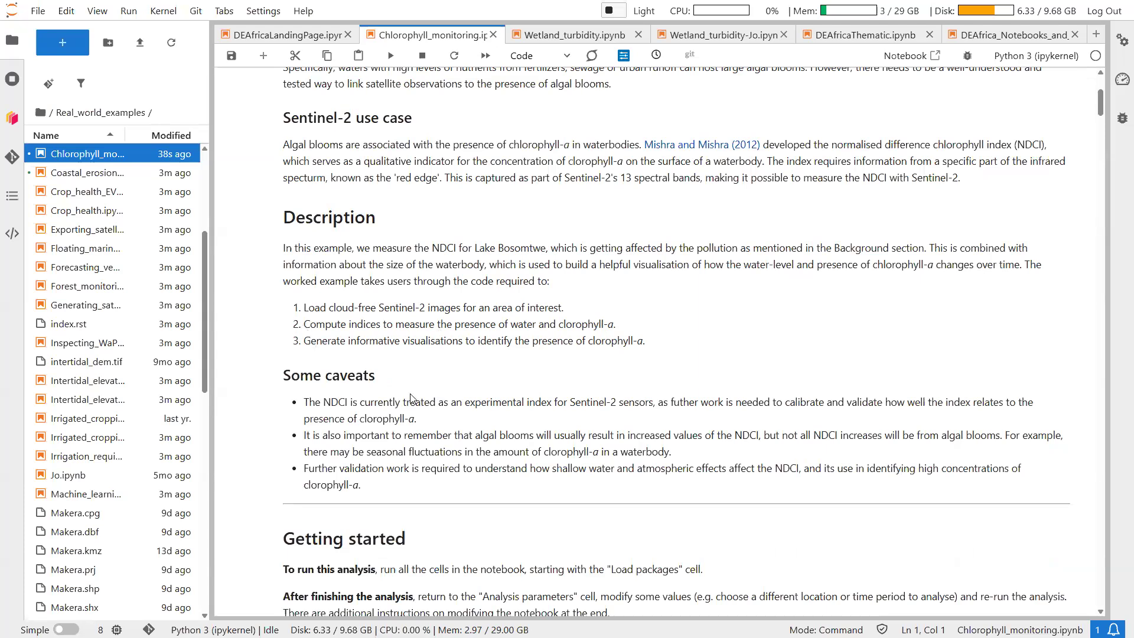
{"action": "scroll", "coordinate": [412, 398], "scroll_direction": "down", "scroll_amount": 3}
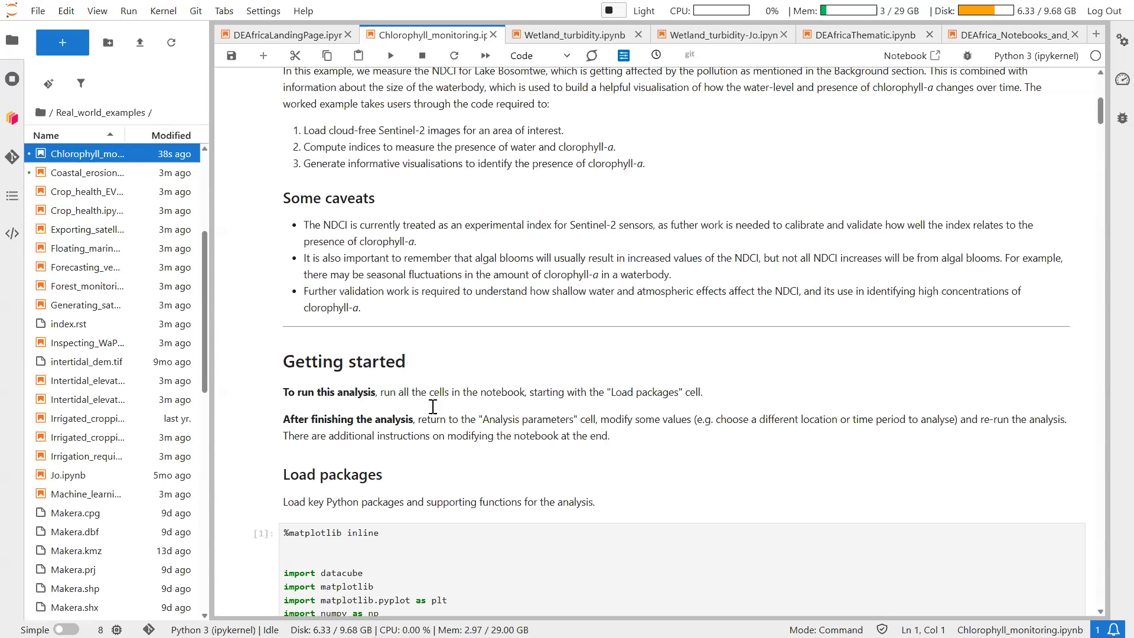
{"action": "scroll", "coordinate": [384, 479], "scroll_direction": "down", "scroll_amount": 5}
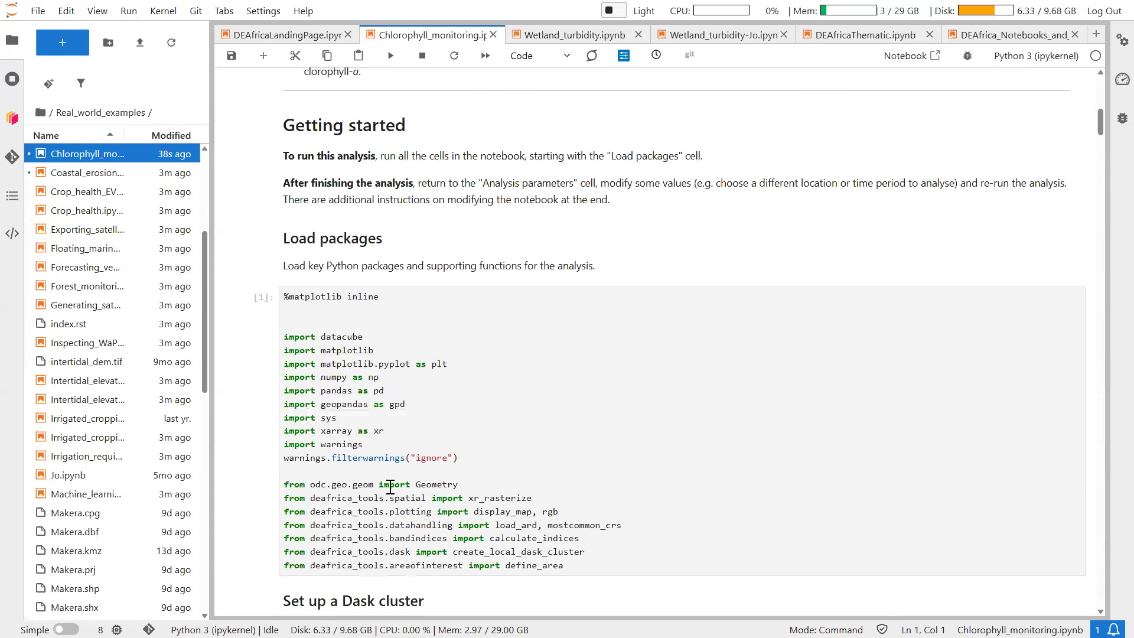
{"action": "scroll", "coordinate": [390, 486], "scroll_direction": "down", "scroll_amount": 2}
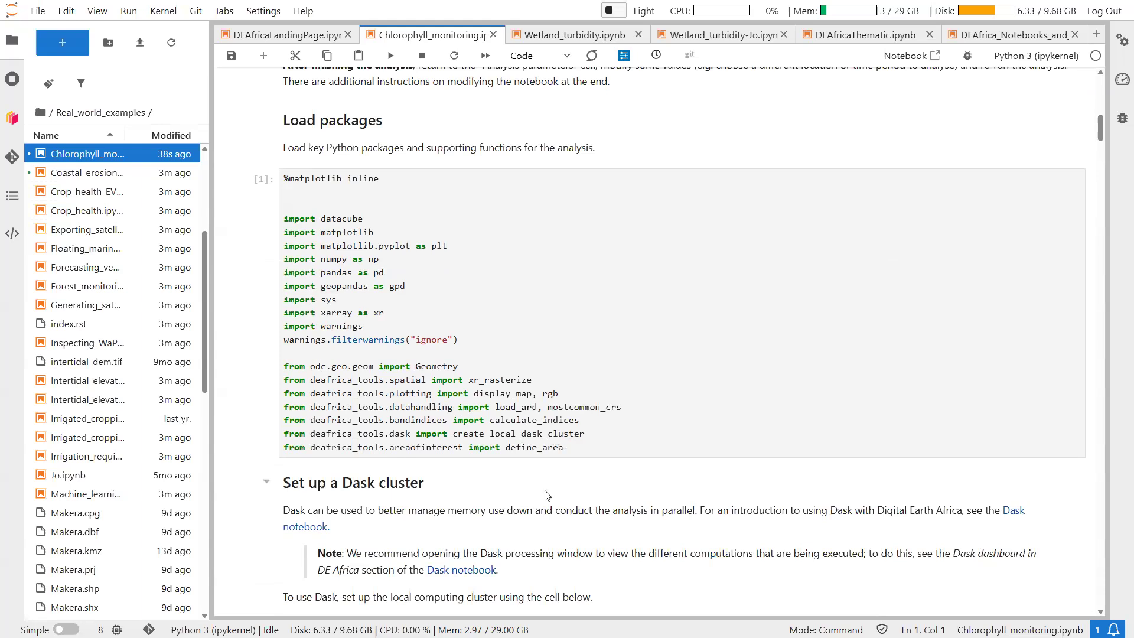
{"action": "scroll", "coordinate": [544, 483], "scroll_direction": "down", "scroll_amount": 4}
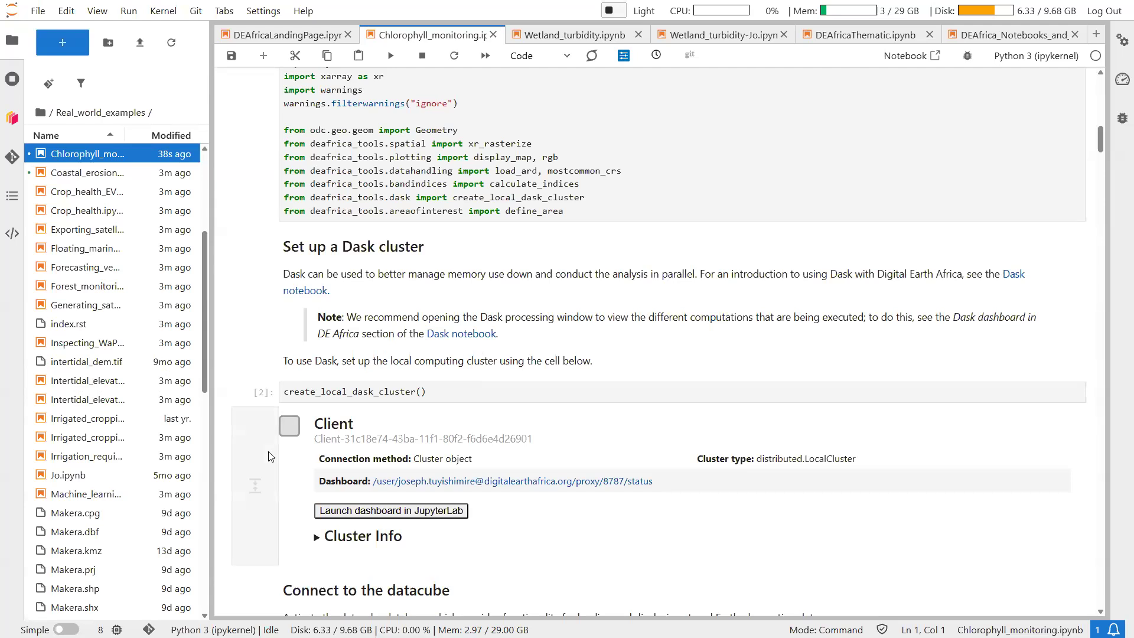
Step: Review the notebook's datacube connection, analysis parameters, area-of-interest methods and the map of the selected location
{"action": "scroll", "coordinate": [423, 254], "scroll_direction": "down", "scroll_amount": 7}
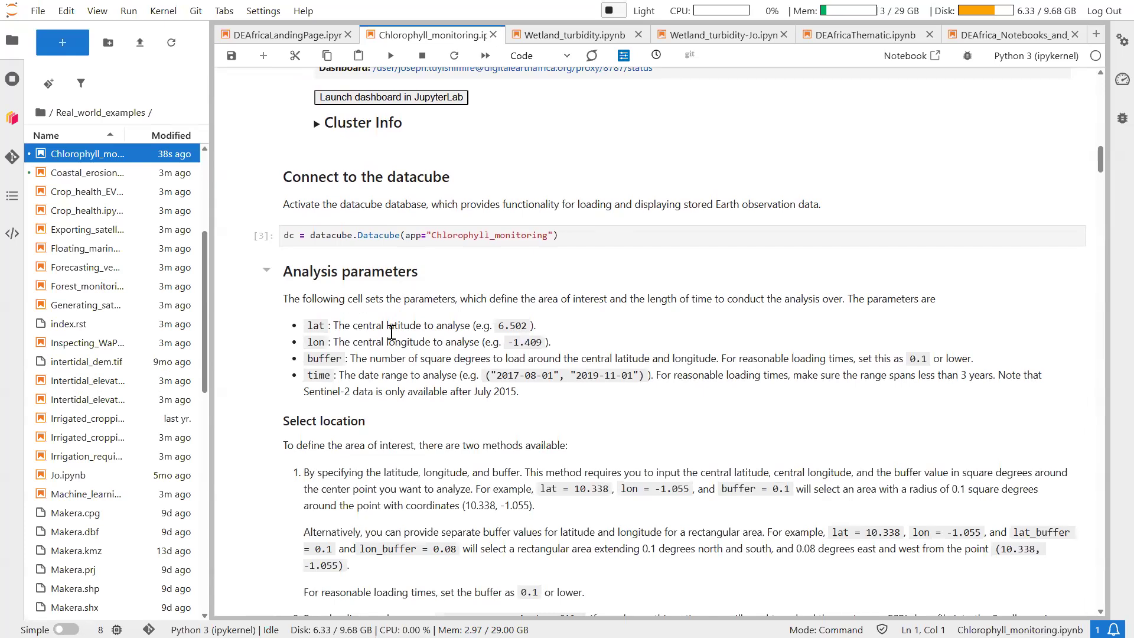
{"action": "scroll", "coordinate": [407, 367], "scroll_direction": "down", "scroll_amount": 2}
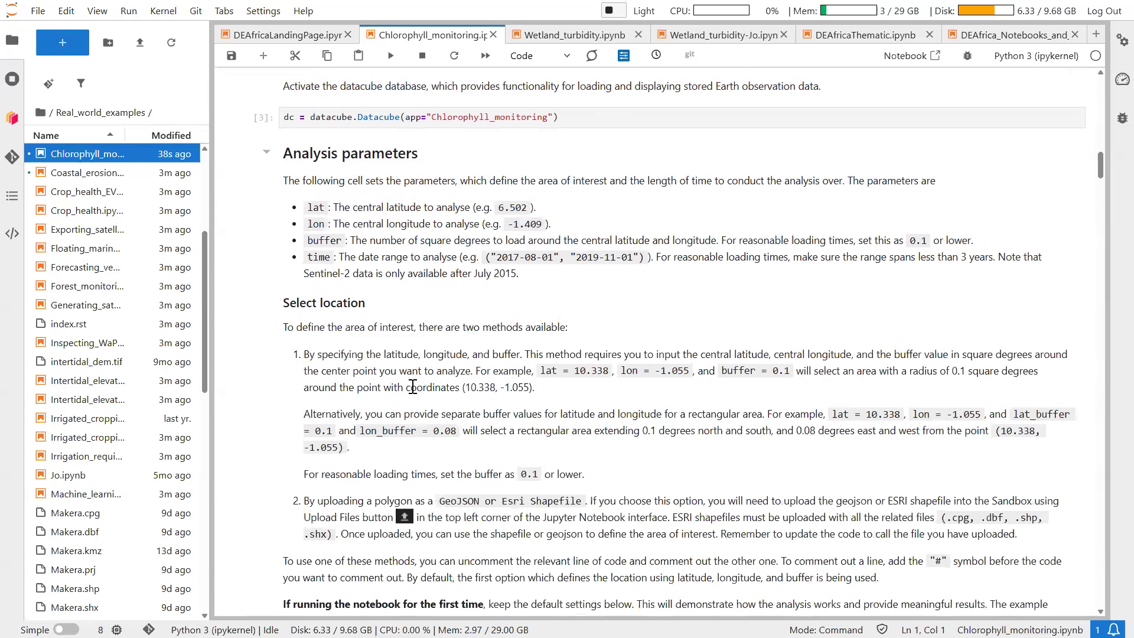
{"action": "scroll", "coordinate": [412, 385], "scroll_direction": "down", "scroll_amount": 2}
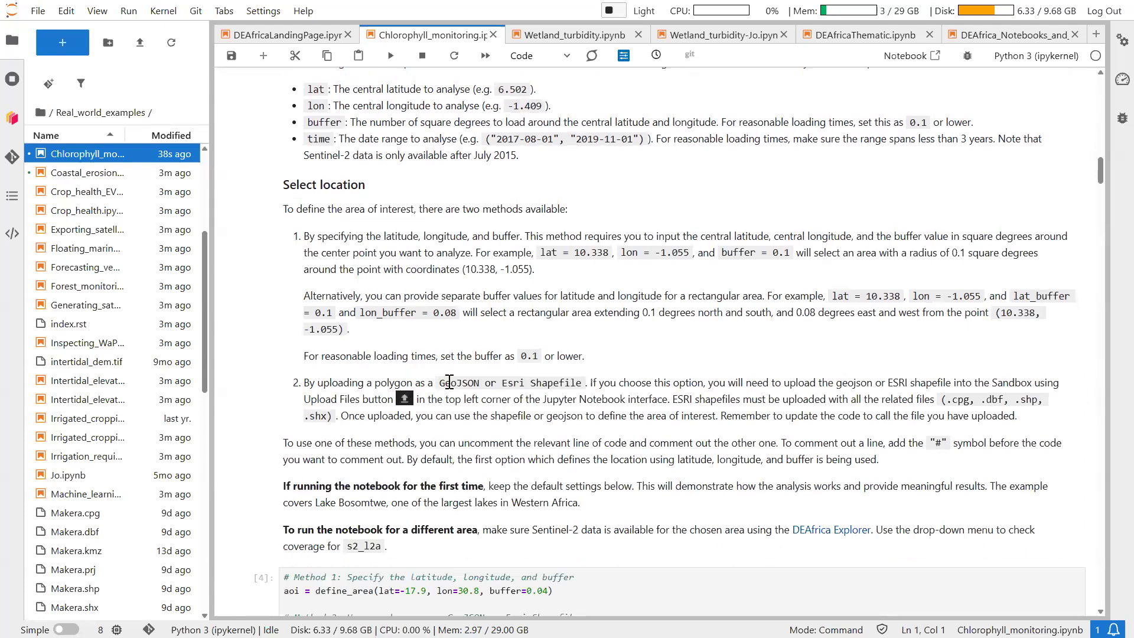
{"action": "scroll", "coordinate": [449, 382], "scroll_direction": "down", "scroll_amount": 2}
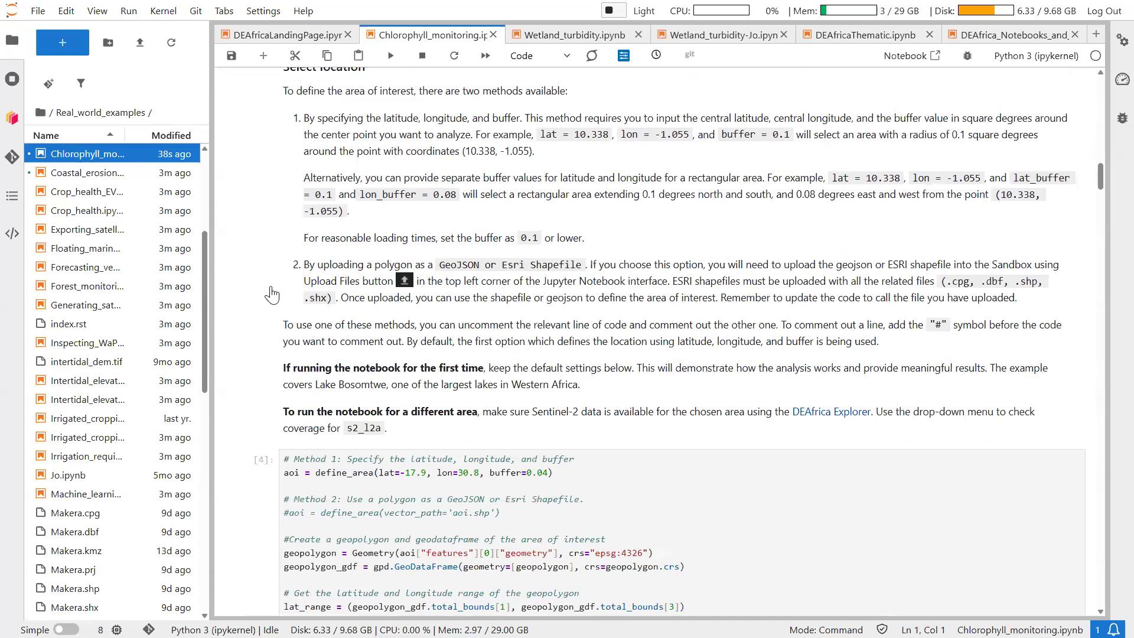
{"action": "scroll", "coordinate": [272, 293], "scroll_direction": "down", "scroll_amount": 3}
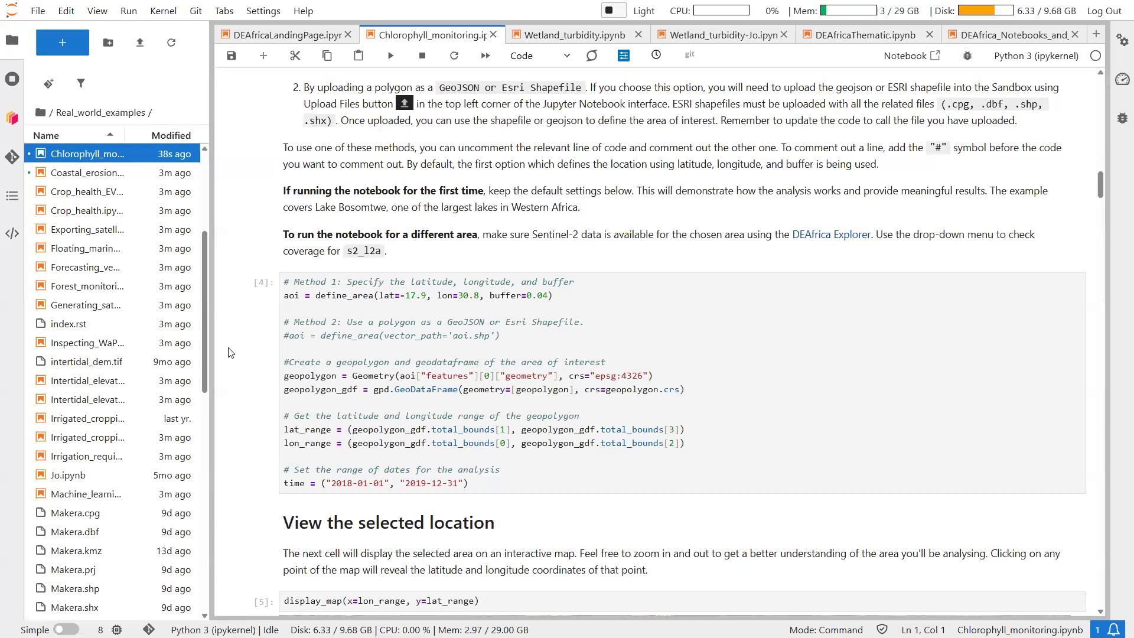
{"action": "scroll", "coordinate": [266, 355], "scroll_direction": "down", "scroll_amount": 7}
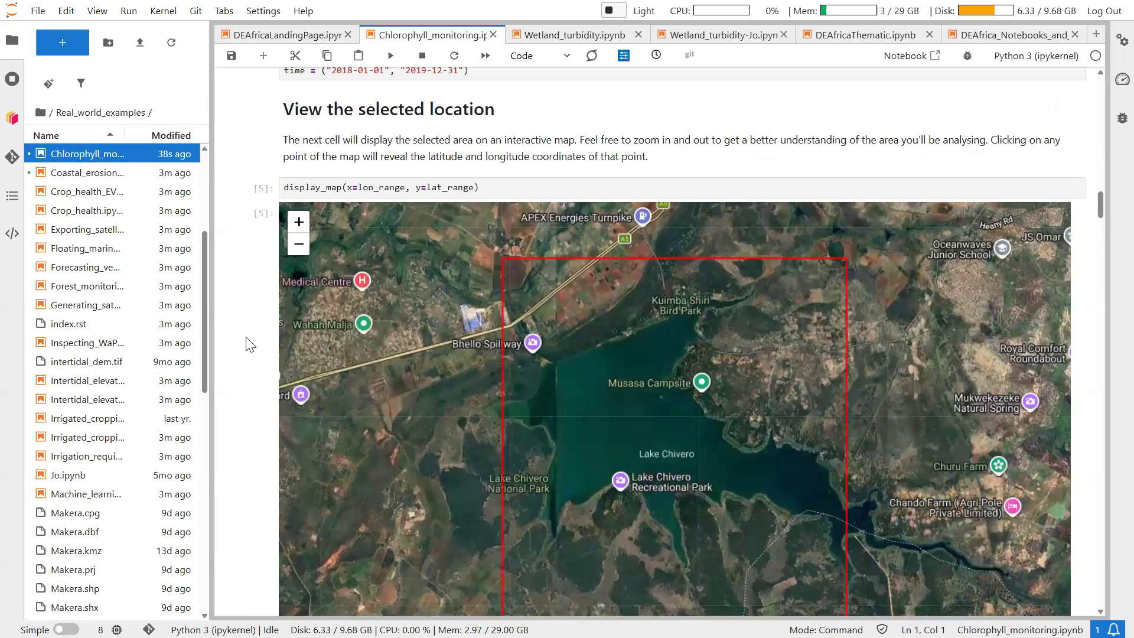
{"action": "scroll", "coordinate": [246, 455], "scroll_direction": "down", "scroll_amount": 2}
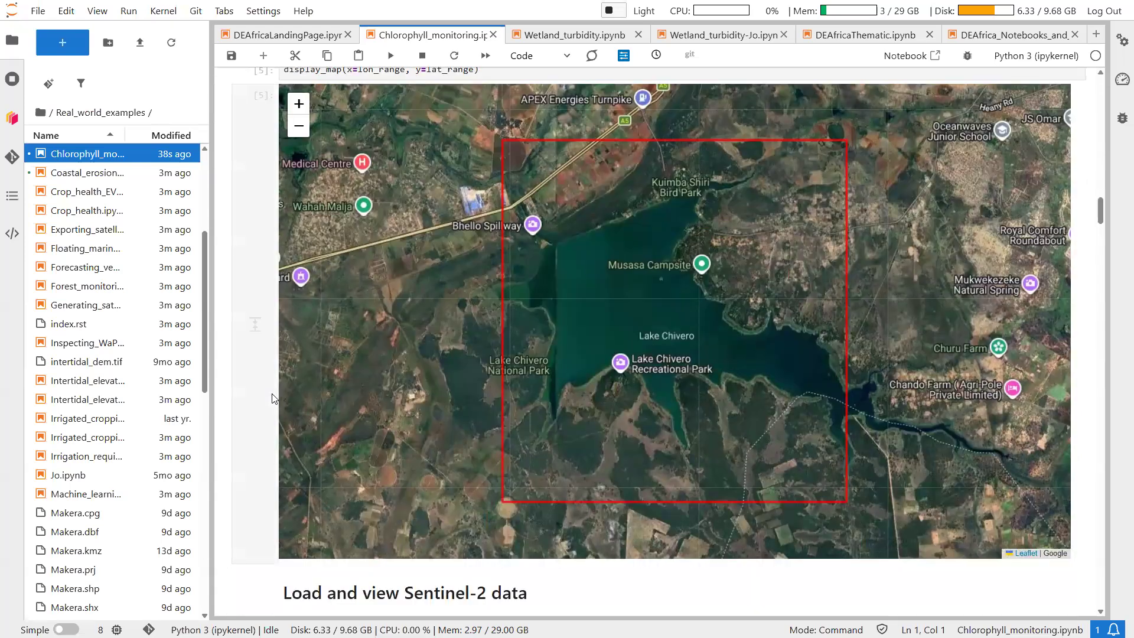
Step: Examine the Sentinel-2 loading cell and the dataset's time dimension against the analysis date range, continuing to the clipping section
{"action": "scroll", "coordinate": [260, 336], "scroll_direction": "down", "scroll_amount": 7}
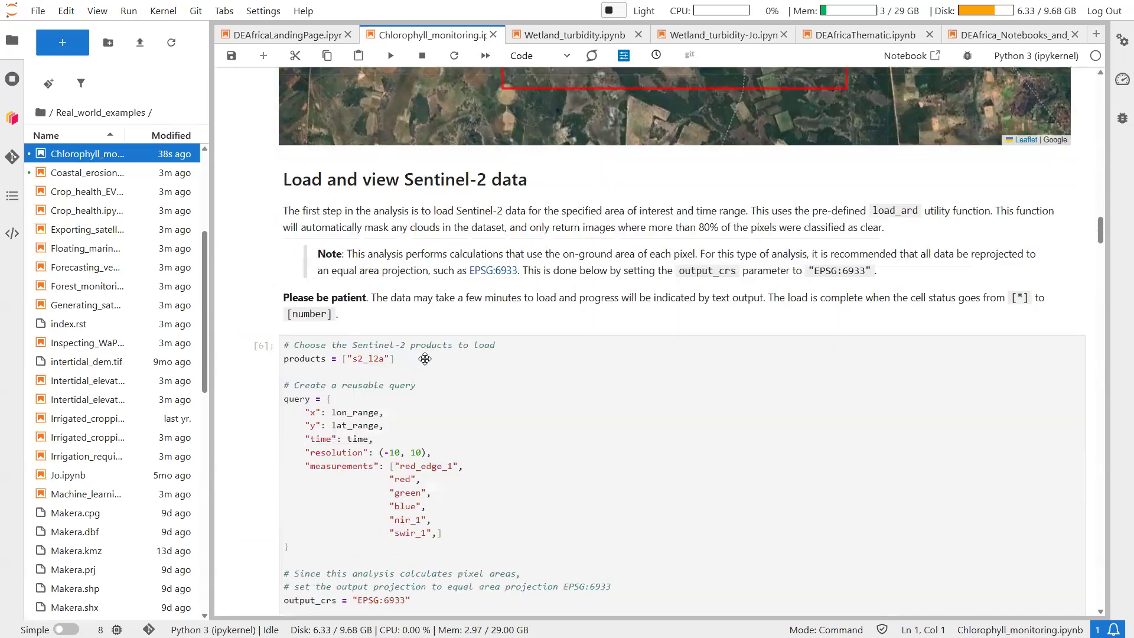
{"action": "scroll", "coordinate": [418, 369], "scroll_direction": "down", "scroll_amount": 4}
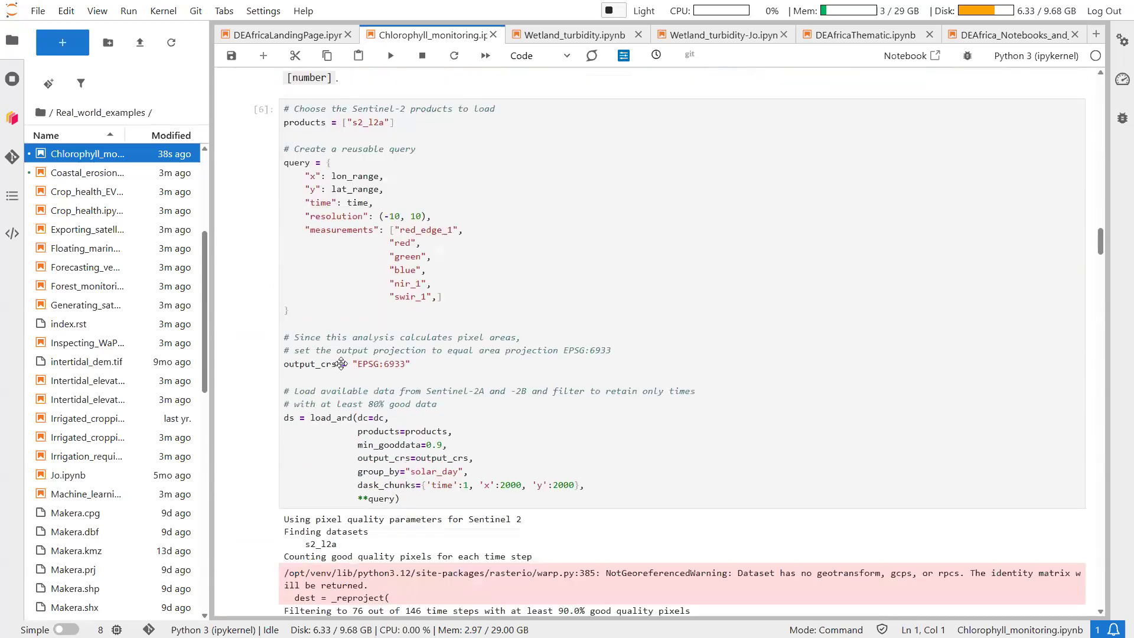
{"action": "scroll", "coordinate": [342, 364], "scroll_direction": "down", "scroll_amount": 6}
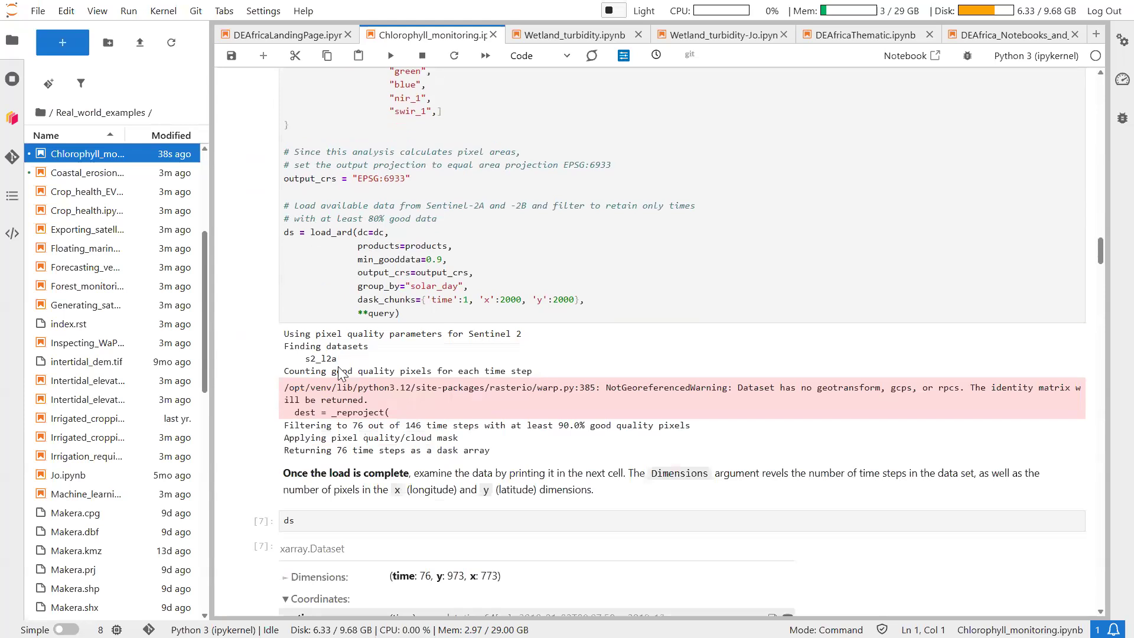
{"action": "double_click", "coordinate": [430, 407]}
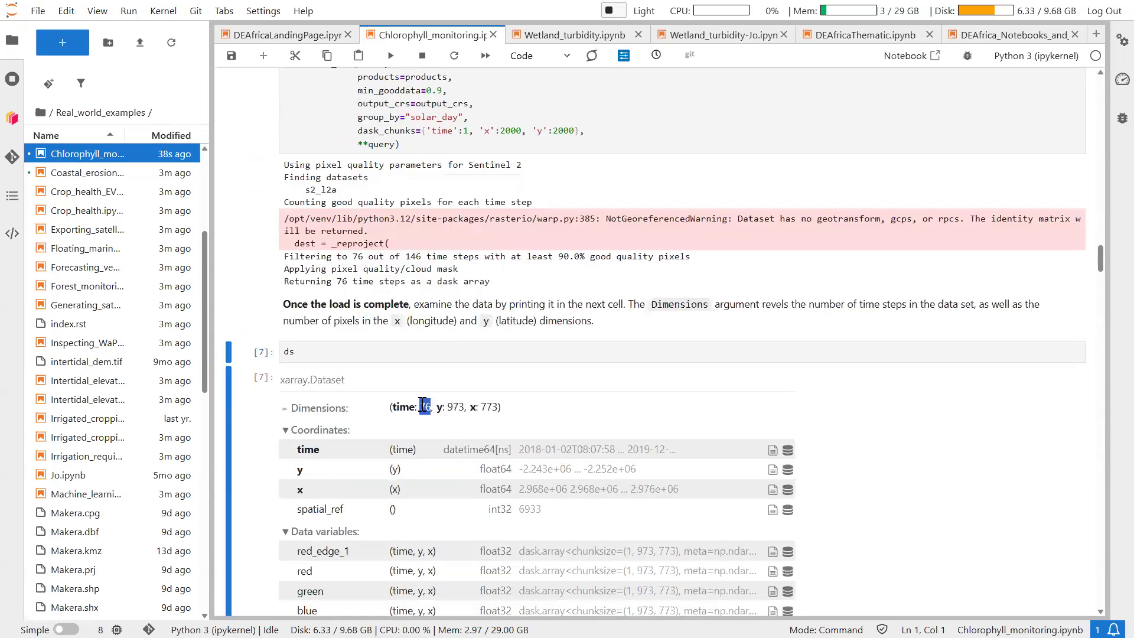
{"action": "scroll", "coordinate": [299, 355], "scroll_direction": "up", "scroll_amount": 4}
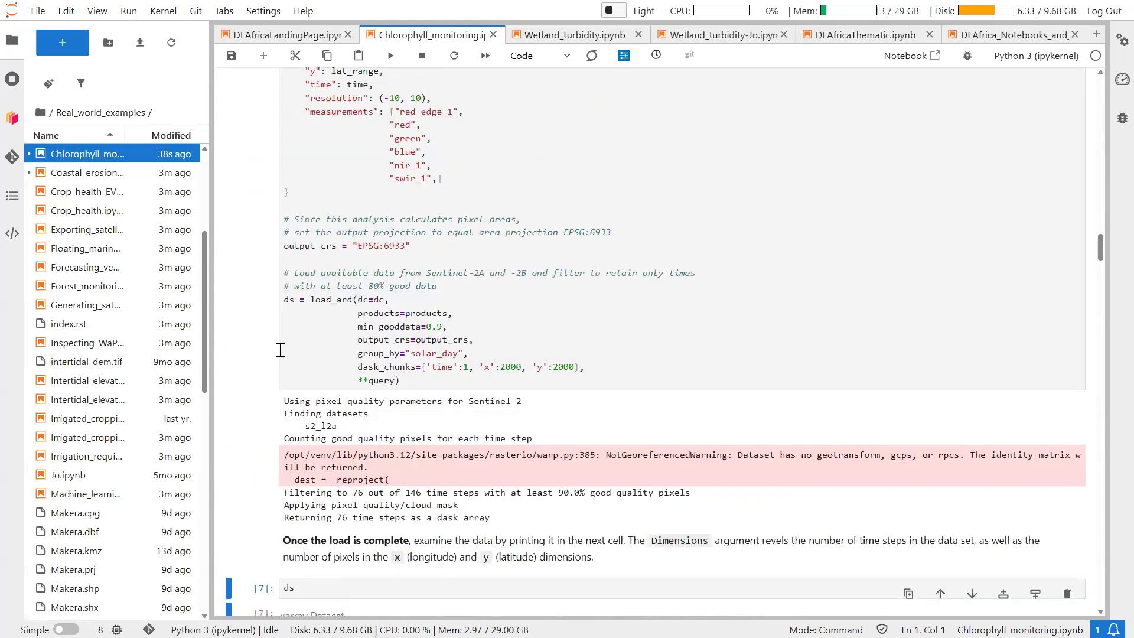
{"action": "scroll", "coordinate": [281, 350], "scroll_direction": "up", "scroll_amount": 13}
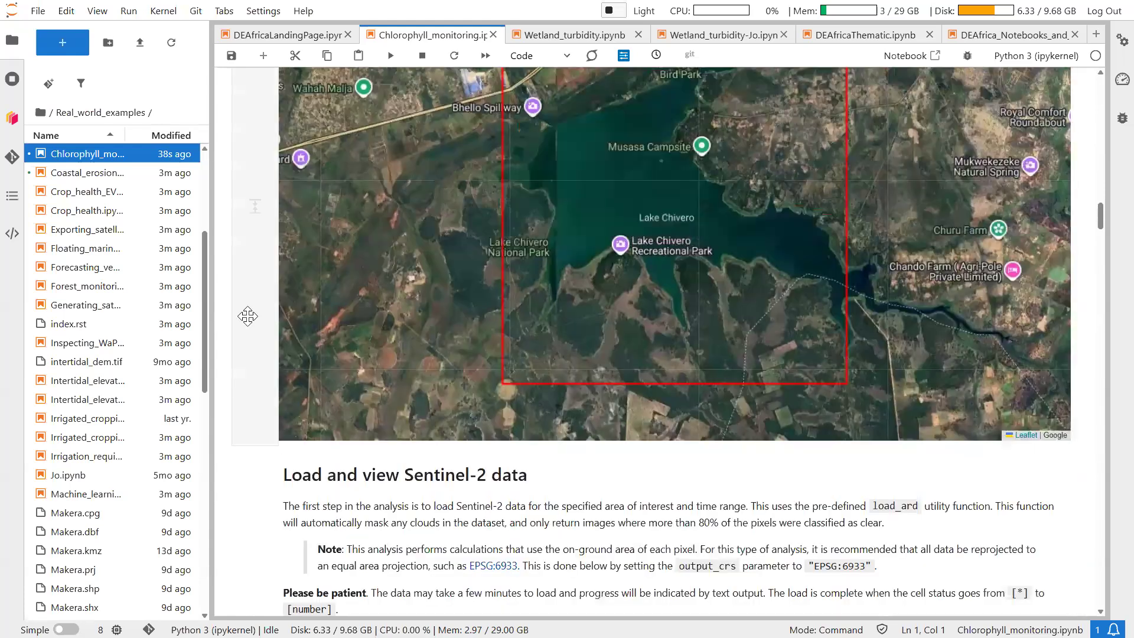
{"action": "scroll", "coordinate": [247, 316], "scroll_direction": "up", "scroll_amount": 5}
{"action": "scroll", "coordinate": [248, 317], "scroll_direction": "up", "scroll_amount": 2}
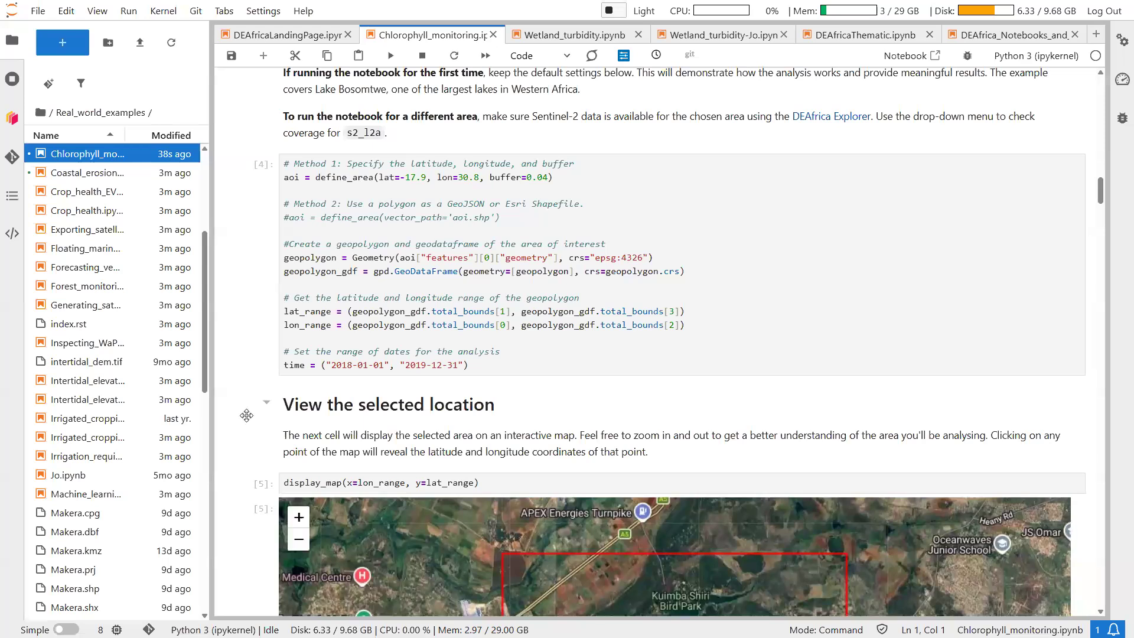
{"action": "scroll", "coordinate": [248, 419], "scroll_direction": "down", "scroll_amount": 15}
{"action": "scroll", "coordinate": [255, 426], "scroll_direction": "down", "scroll_amount": 10}
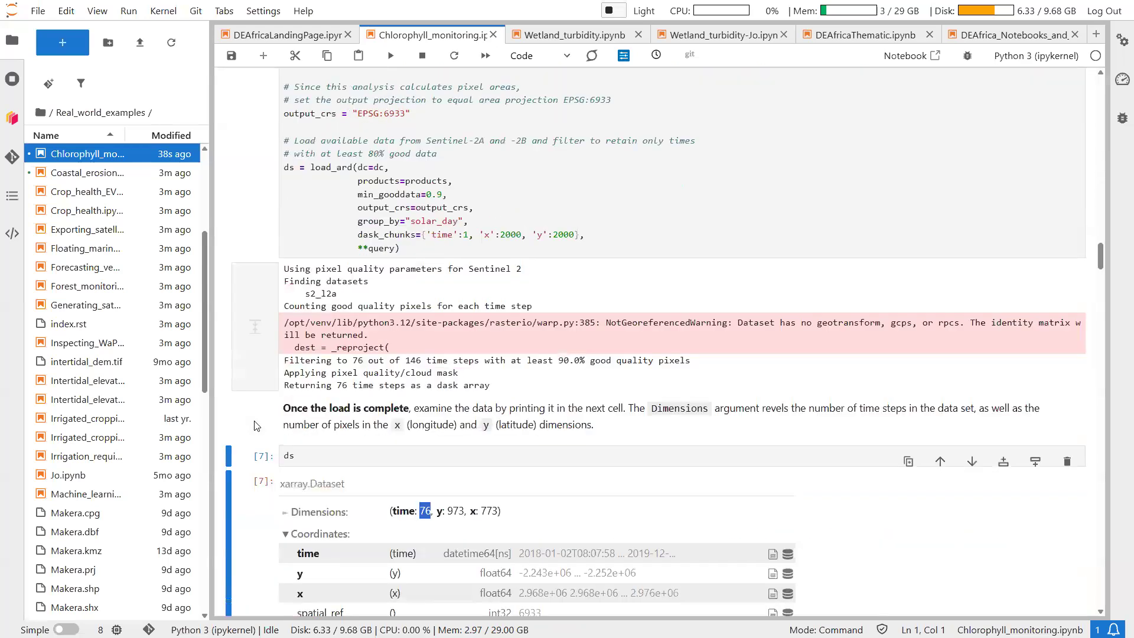
{"action": "scroll", "coordinate": [245, 417], "scroll_direction": "down", "scroll_amount": 4}
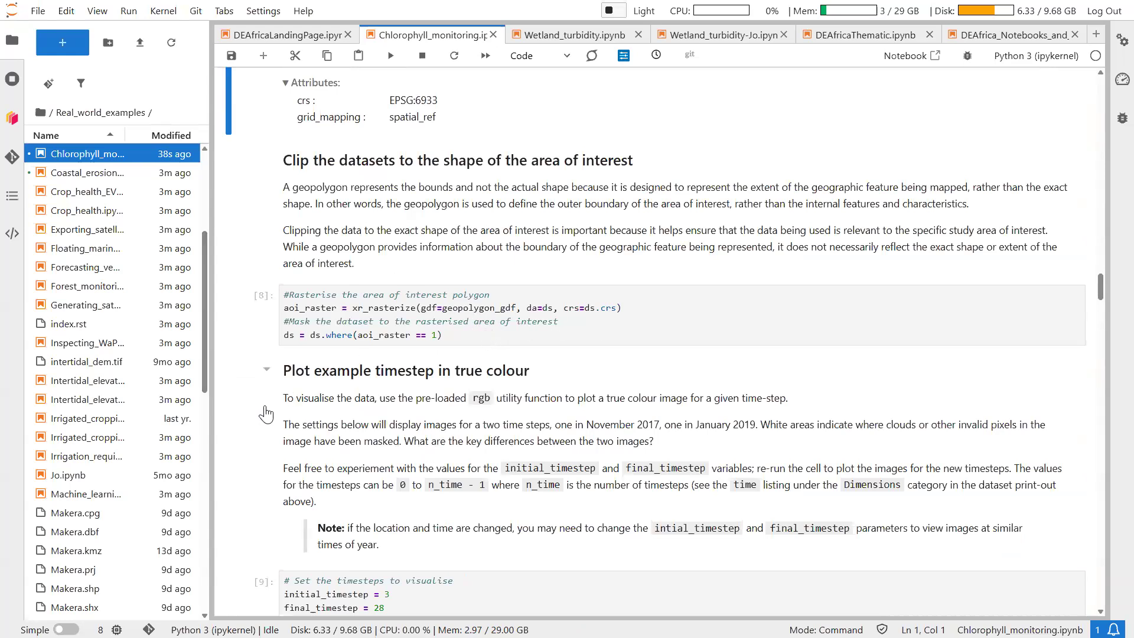
Step: Review the dataset clipping section and compare the true-colour Sentinel-2 images for the initial and final timesteps
{"action": "scroll", "coordinate": [266, 414], "scroll_direction": "down", "scroll_amount": 6}
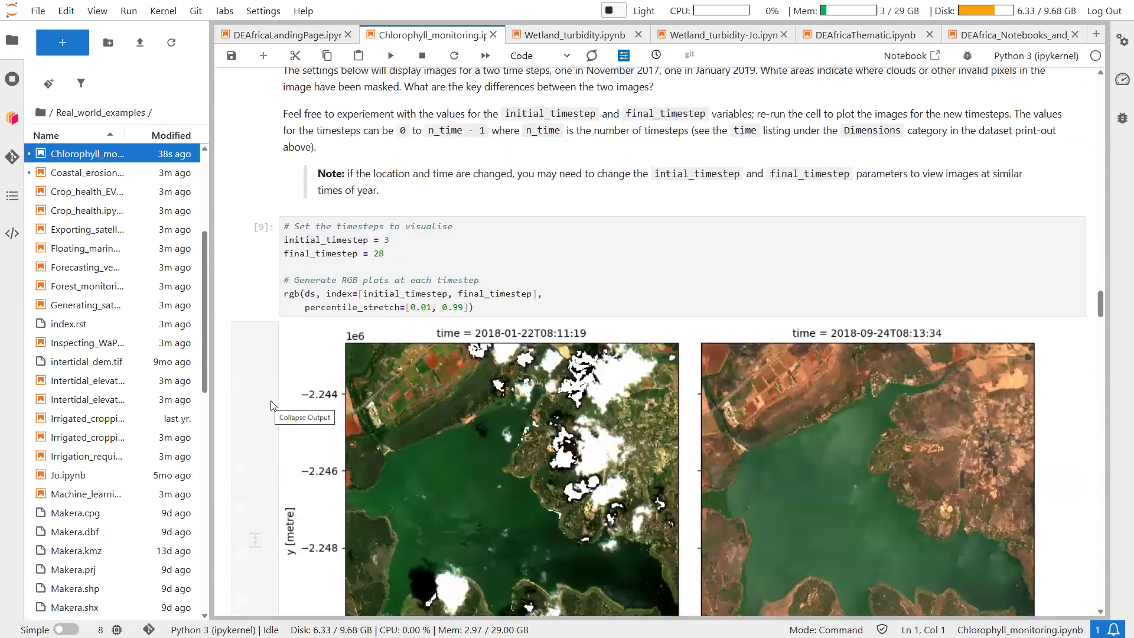
{"action": "scroll", "coordinate": [822, 390], "scroll_direction": "down", "scroll_amount": 3}
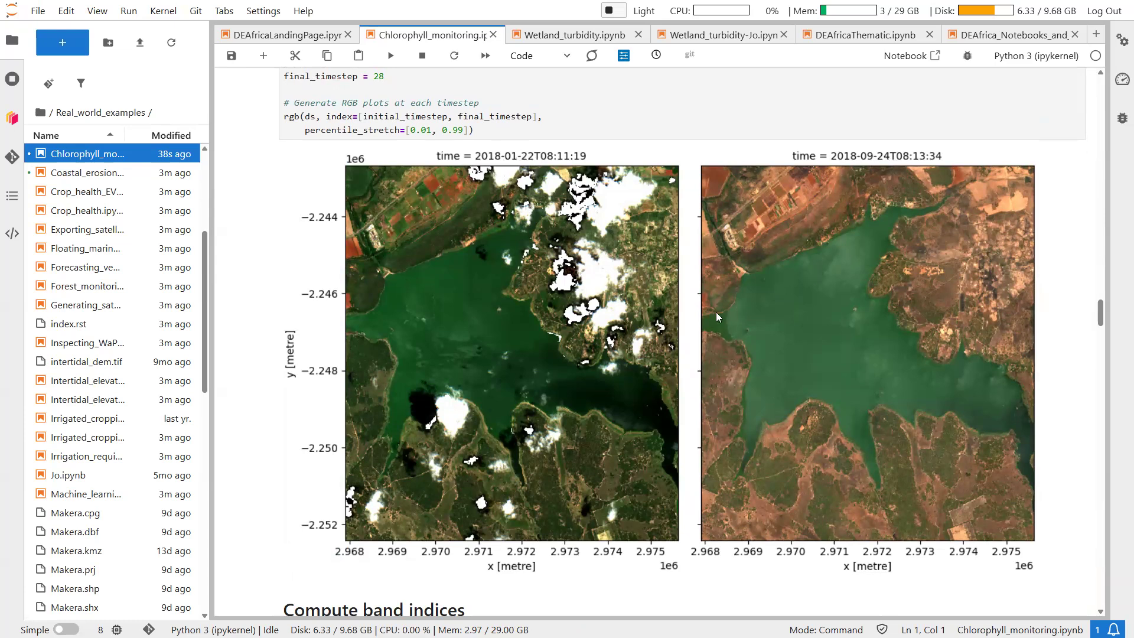
{"action": "scroll", "coordinate": [648, 306], "scroll_direction": "down", "scroll_amount": 4}
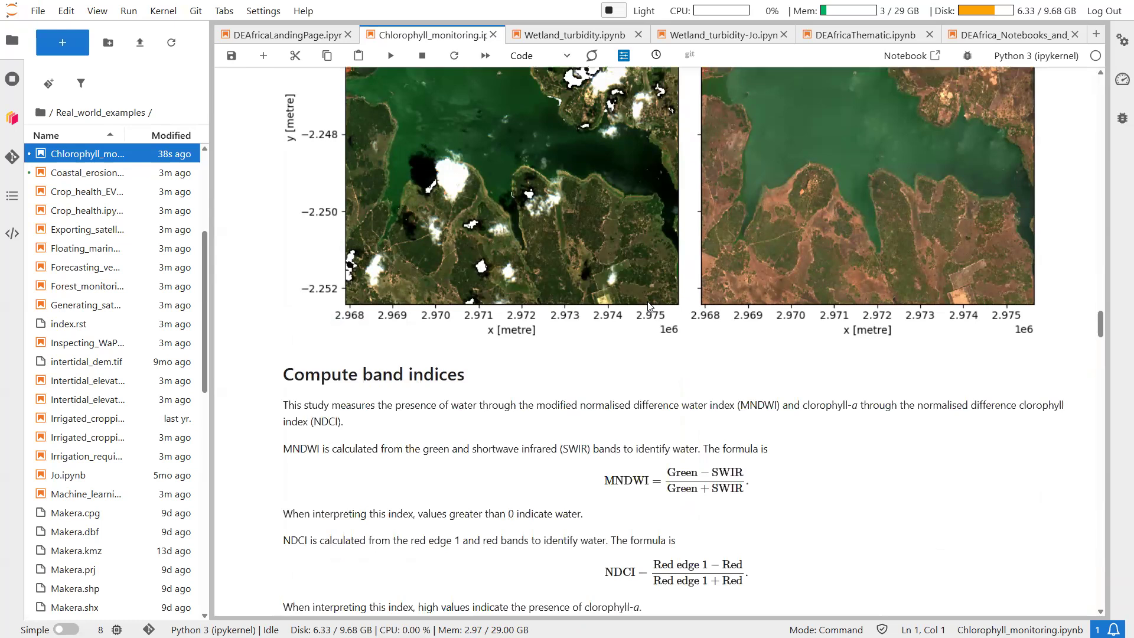
Step: Examine the MNDWI and NDCI formulas, their calculation cell and the data variables in the printed dataset
{"action": "scroll", "coordinate": [648, 306], "scroll_direction": "down", "scroll_amount": 4}
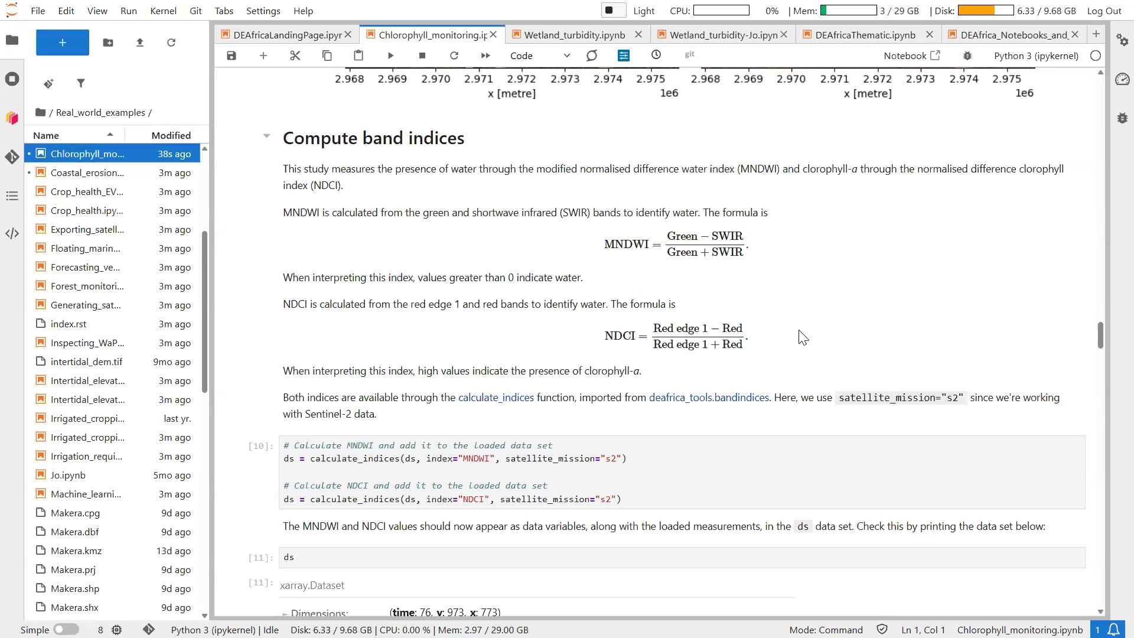
{"action": "scroll", "coordinate": [378, 440], "scroll_direction": "down", "scroll_amount": 5}
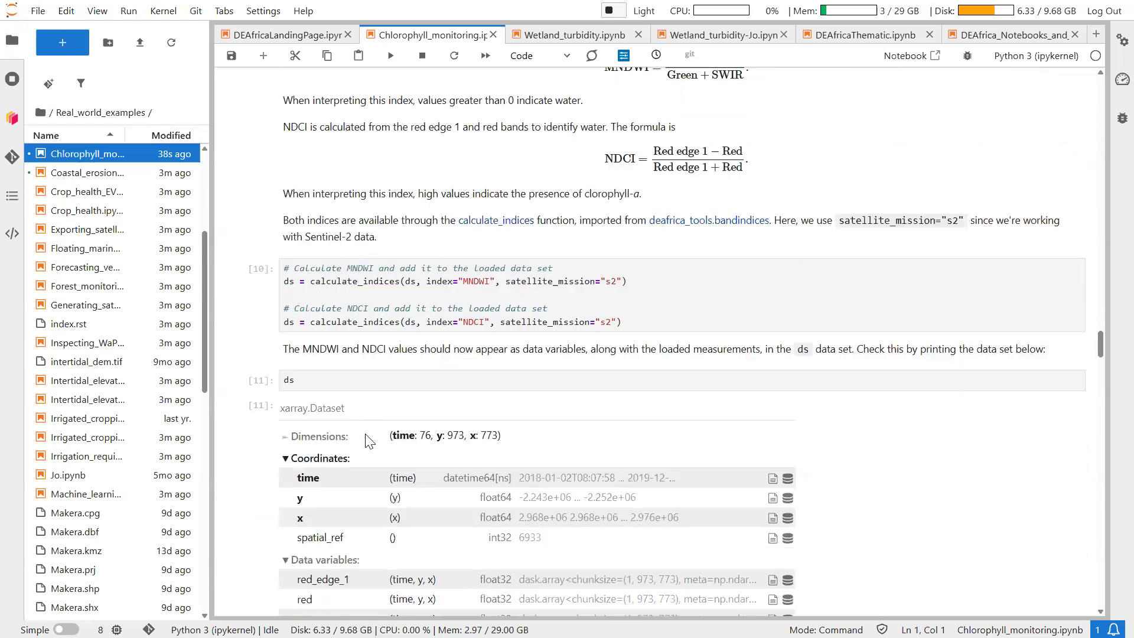
{"action": "scroll", "coordinate": [365, 435], "scroll_direction": "down", "scroll_amount": 5}
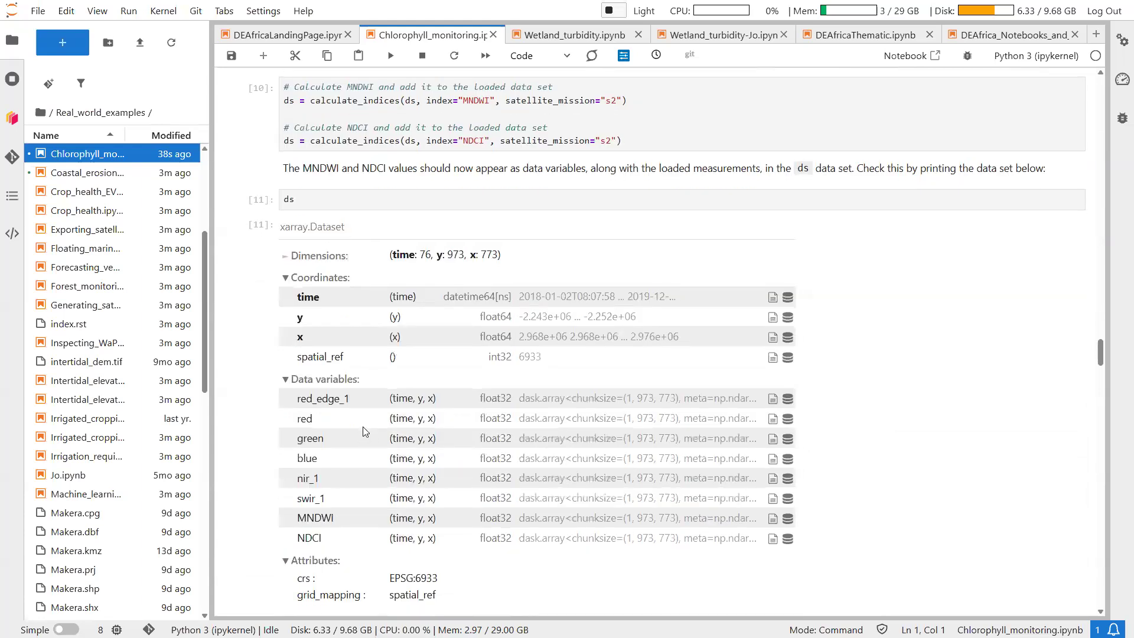
Step: Review the summary-plot section, covering the constants, total water area, average NDCI and combined plot cells
{"action": "scroll", "coordinate": [364, 432], "scroll_direction": "down", "scroll_amount": 5}
{"action": "scroll", "coordinate": [364, 430], "scroll_direction": "down", "scroll_amount": 5}
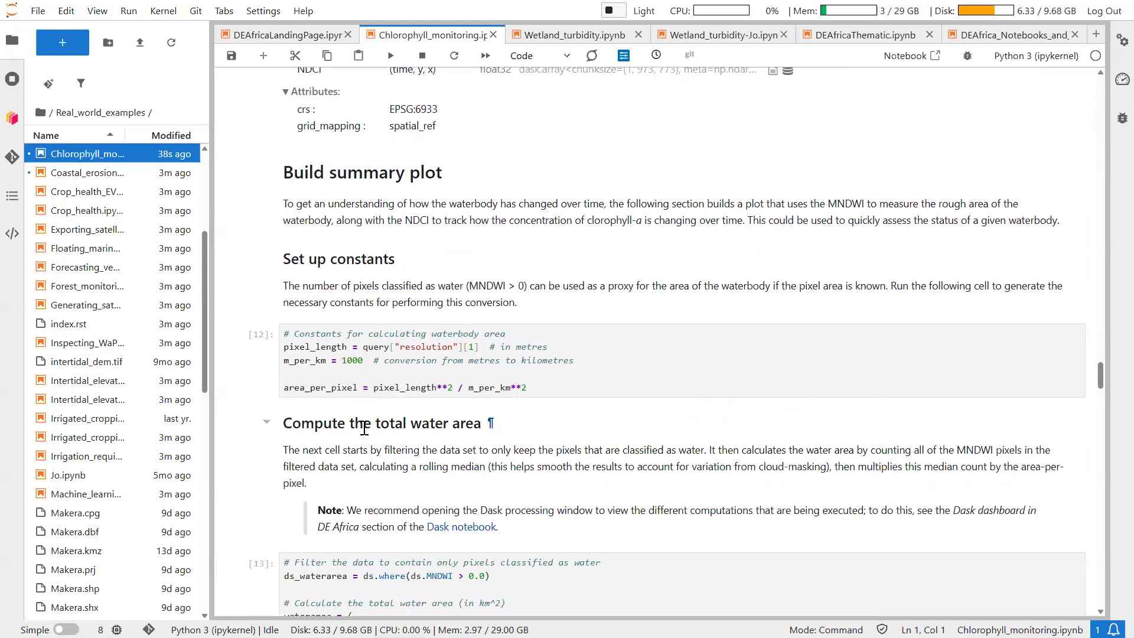
{"action": "left_click", "coordinate": [529, 387]}
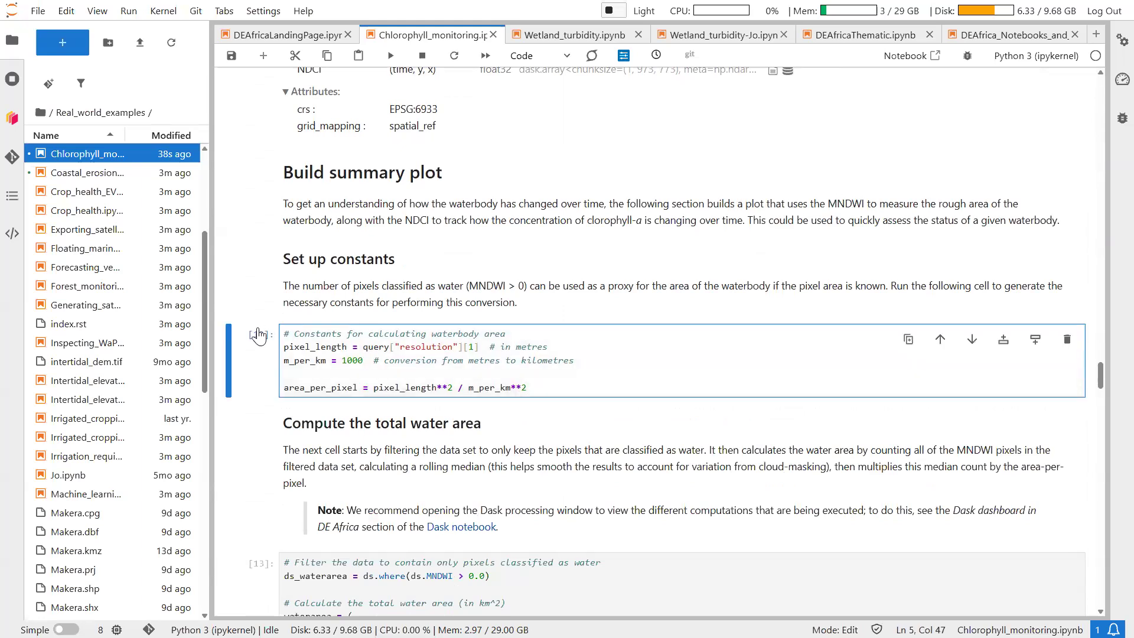
{"action": "scroll", "coordinate": [259, 330], "scroll_direction": "down", "scroll_amount": 3}
{"action": "scroll", "coordinate": [258, 332], "scroll_direction": "down", "scroll_amount": 9}
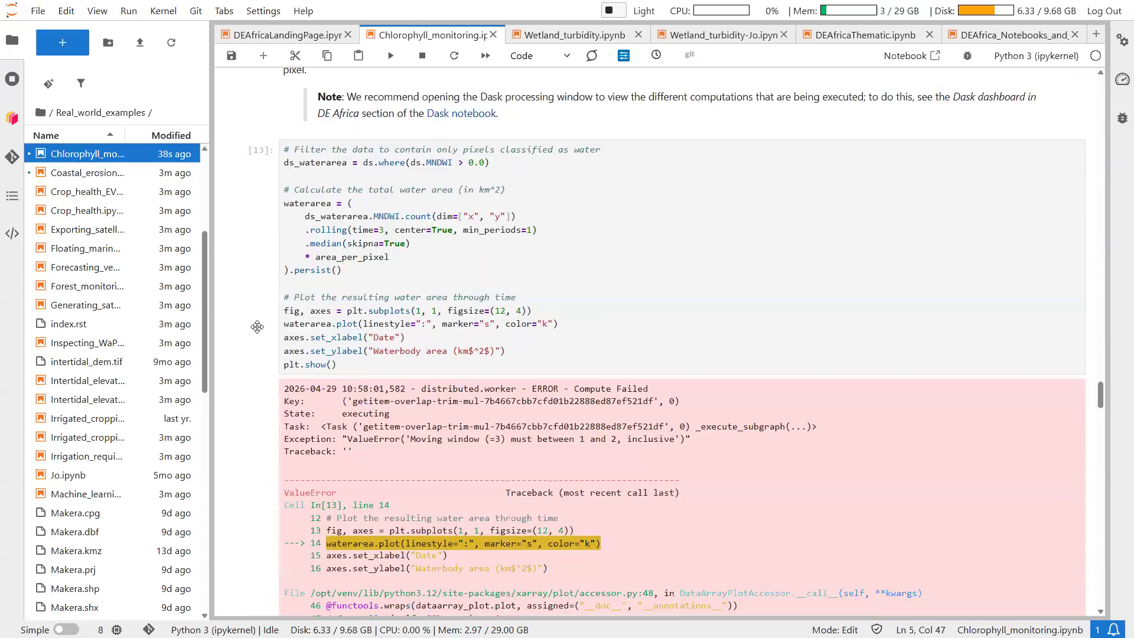
{"action": "scroll", "coordinate": [282, 352], "scroll_direction": "down", "scroll_amount": 15}
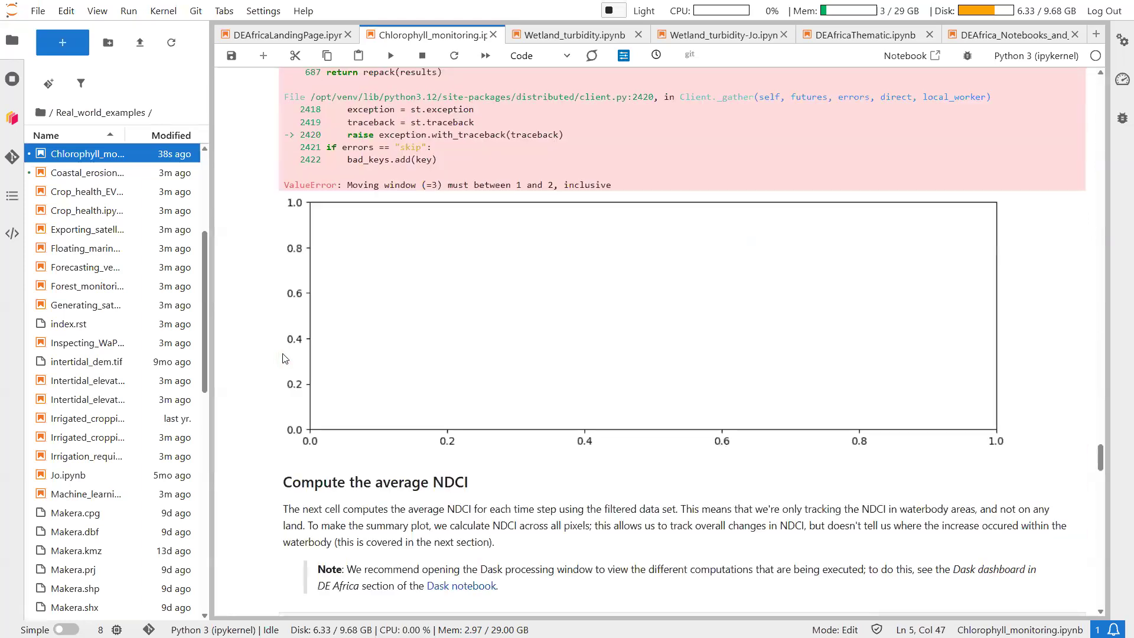
{"action": "scroll", "coordinate": [282, 357], "scroll_direction": "down", "scroll_amount": 5}
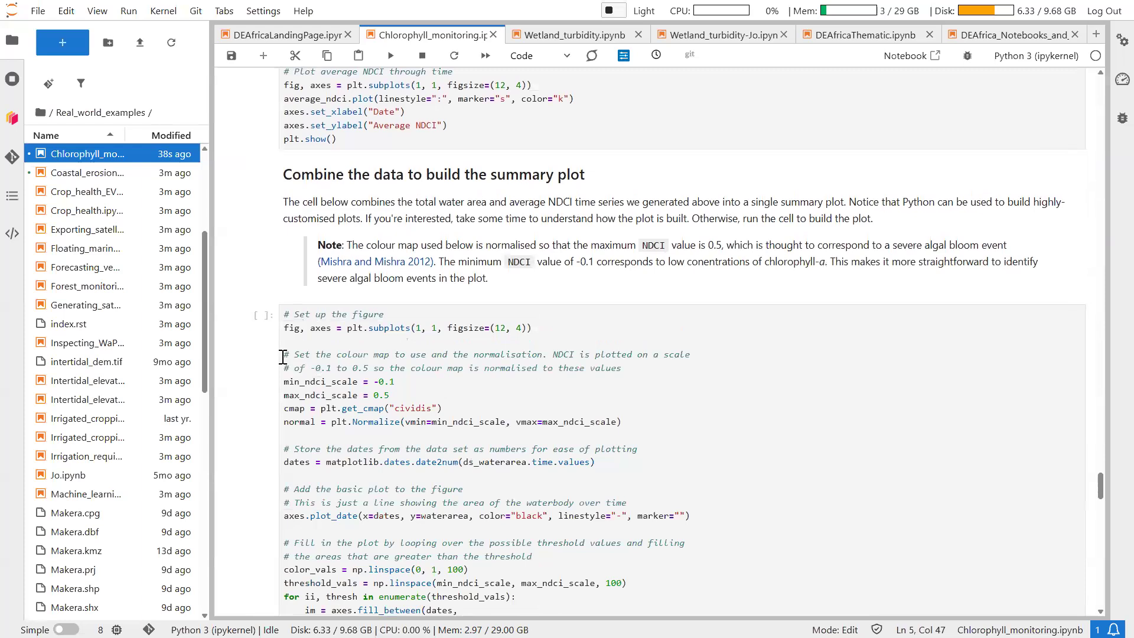
{"action": "scroll", "coordinate": [283, 356], "scroll_direction": "down", "scroll_amount": 3}
{"action": "scroll", "coordinate": [349, 354], "scroll_direction": "up", "scroll_amount": 7}
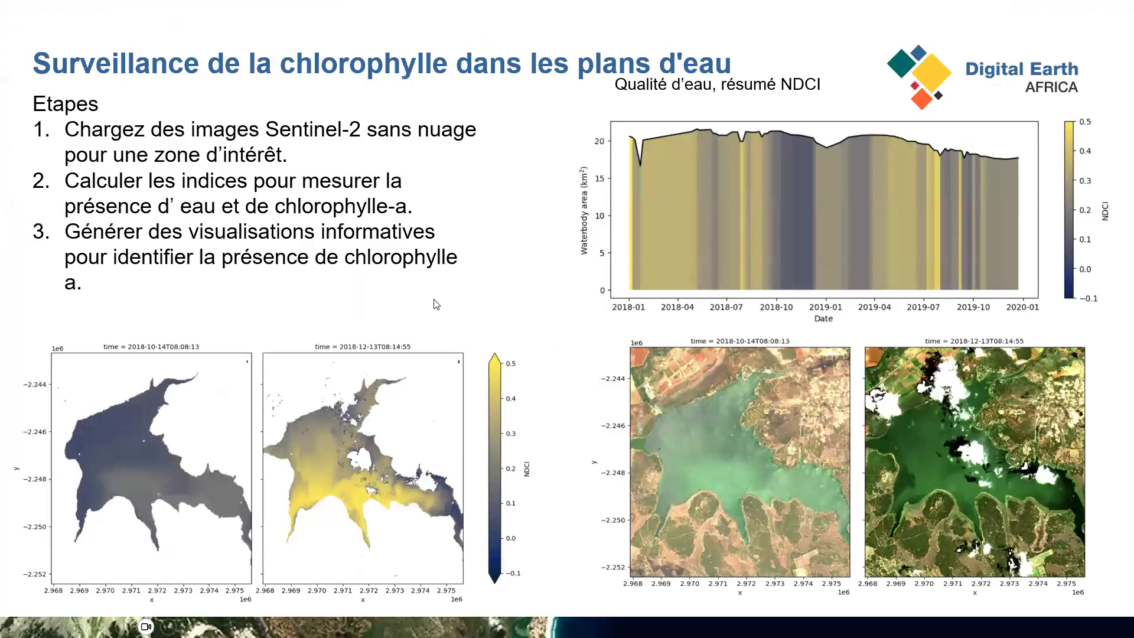
{"action": "left_click", "coordinate": [434, 300]}
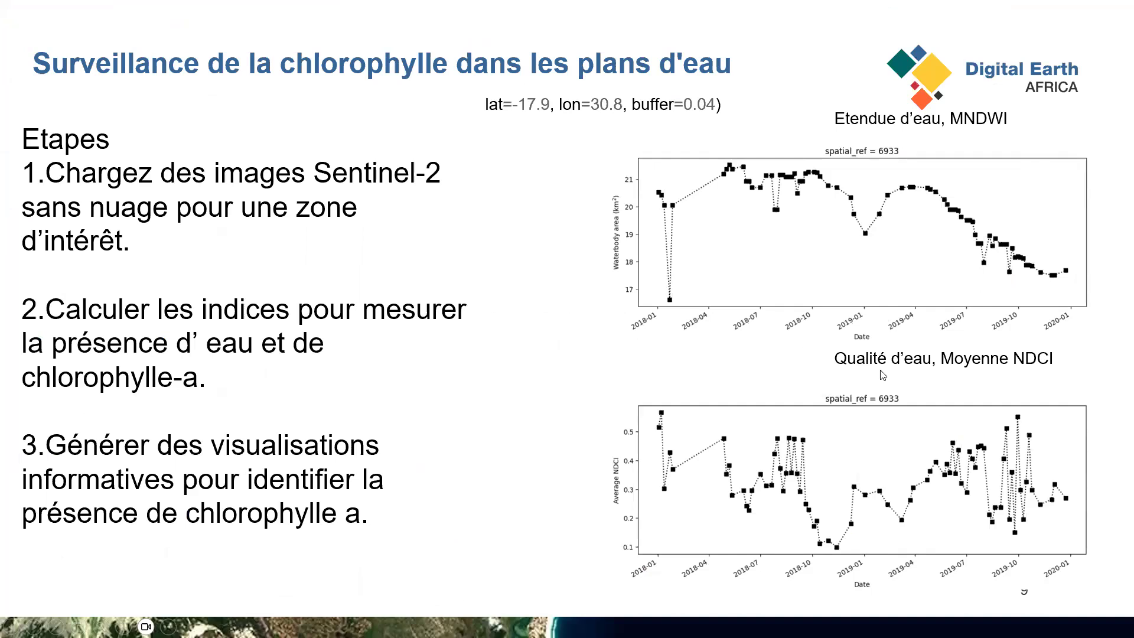
{"action": "left_click", "coordinate": [882, 423]}
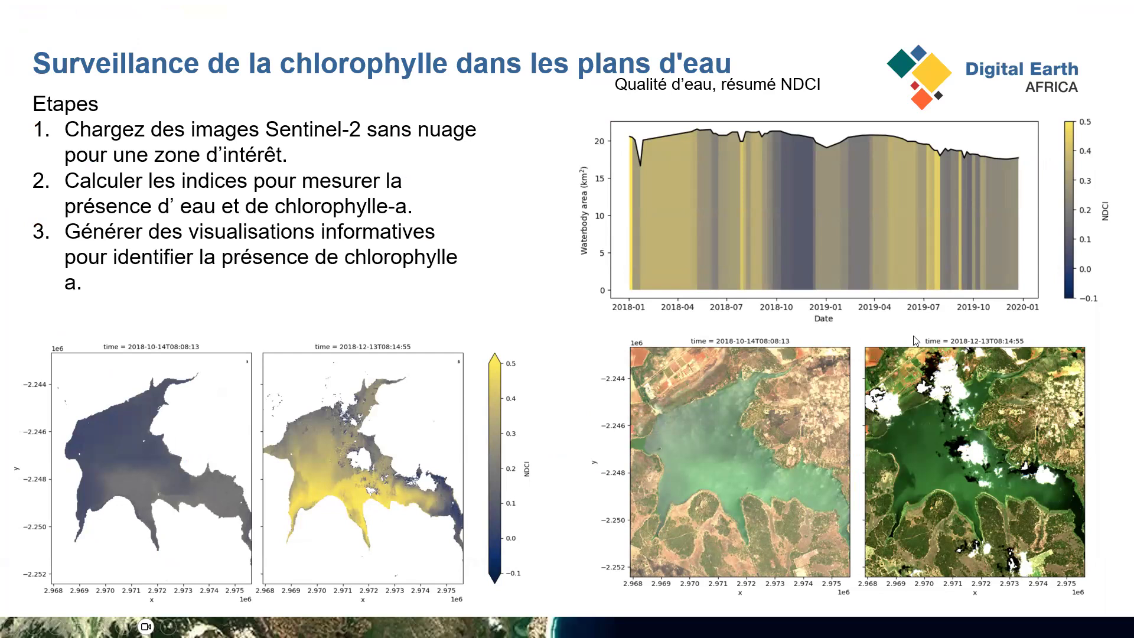
{"action": "key", "text": "Right"}
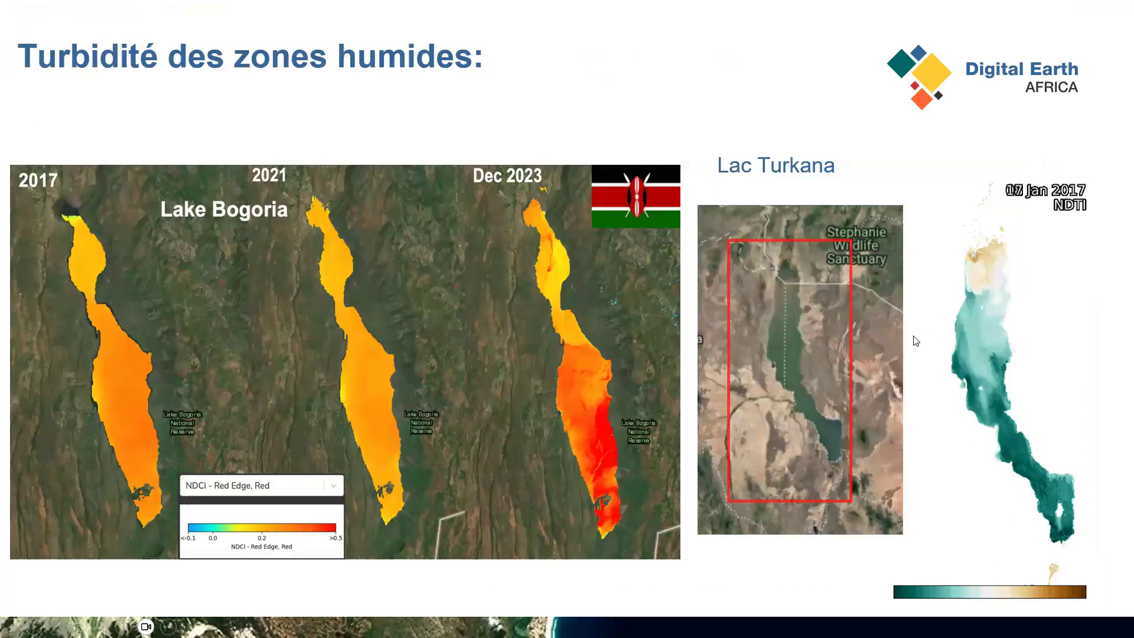
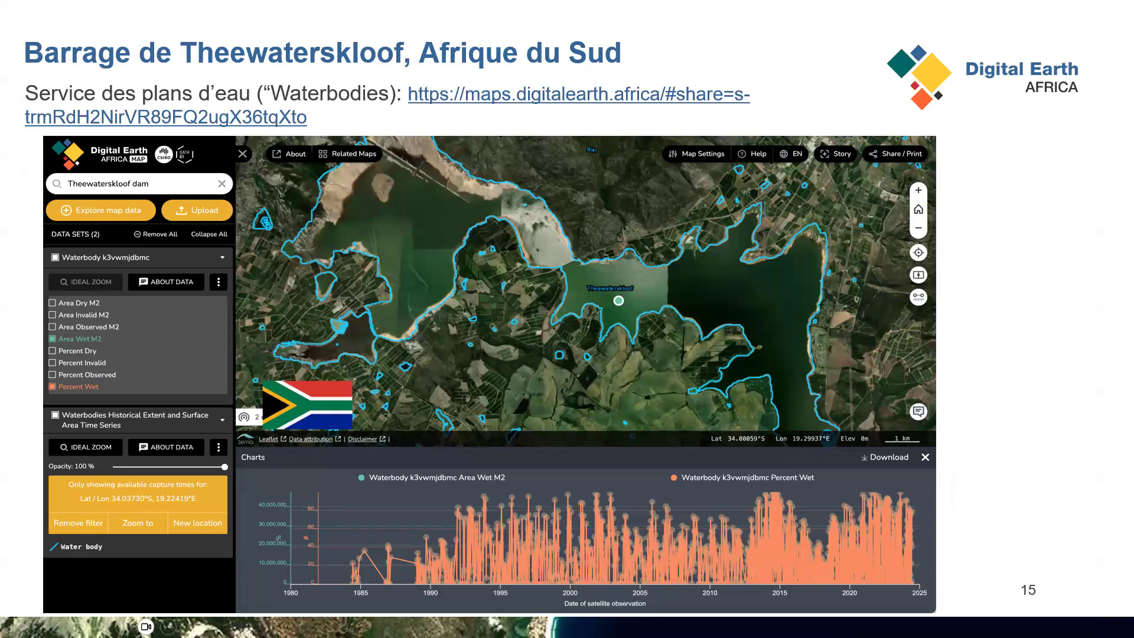
{"action": "key", "text": "Right"}
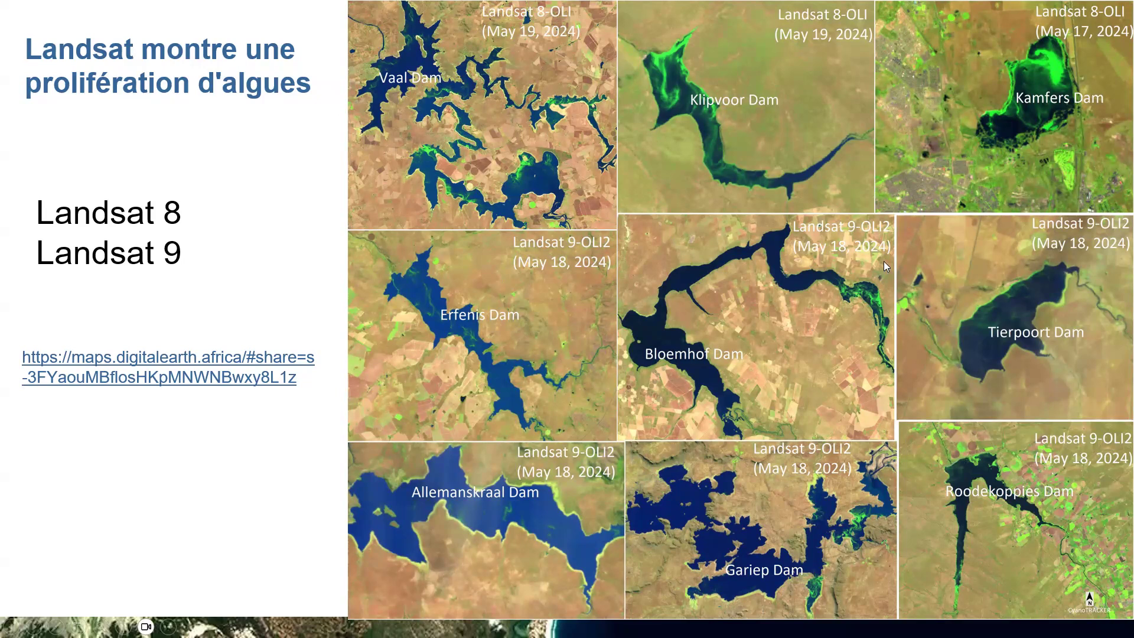
{"action": "key", "text": "Right"}
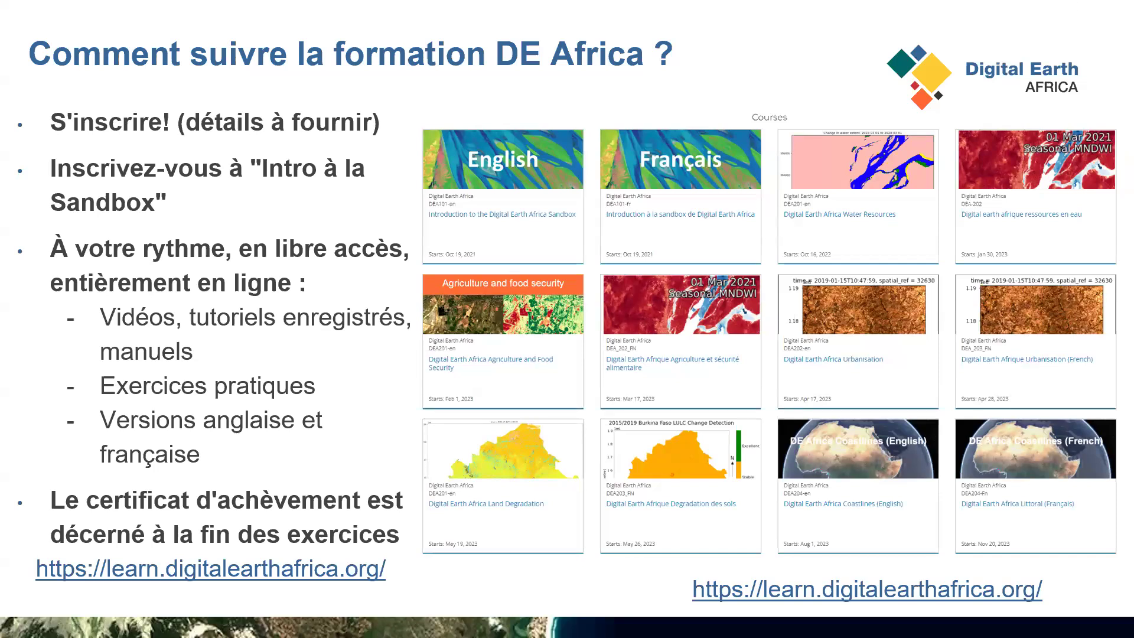
Step: Switch back to JupyterLab, show the Wetland_turbidity.ipynb notebook and return to its beginning
{"action": "key", "text": "alt+Tab"}
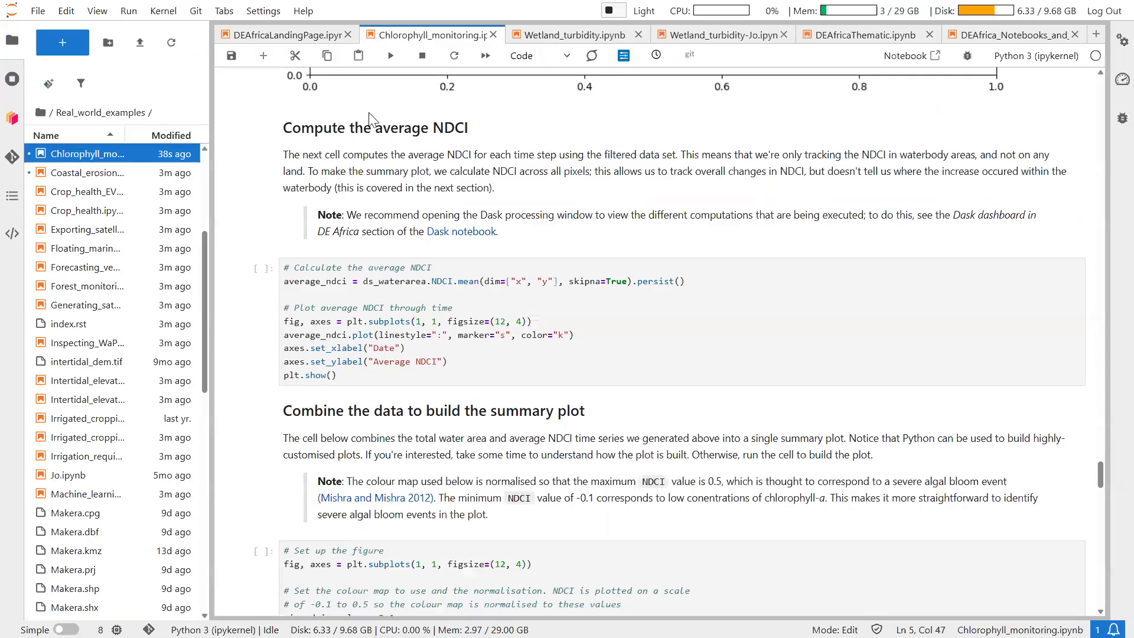
{"action": "left_click", "coordinate": [576, 36]}
{"action": "scroll", "coordinate": [242, 305], "scroll_direction": "up", "scroll_amount": 15}
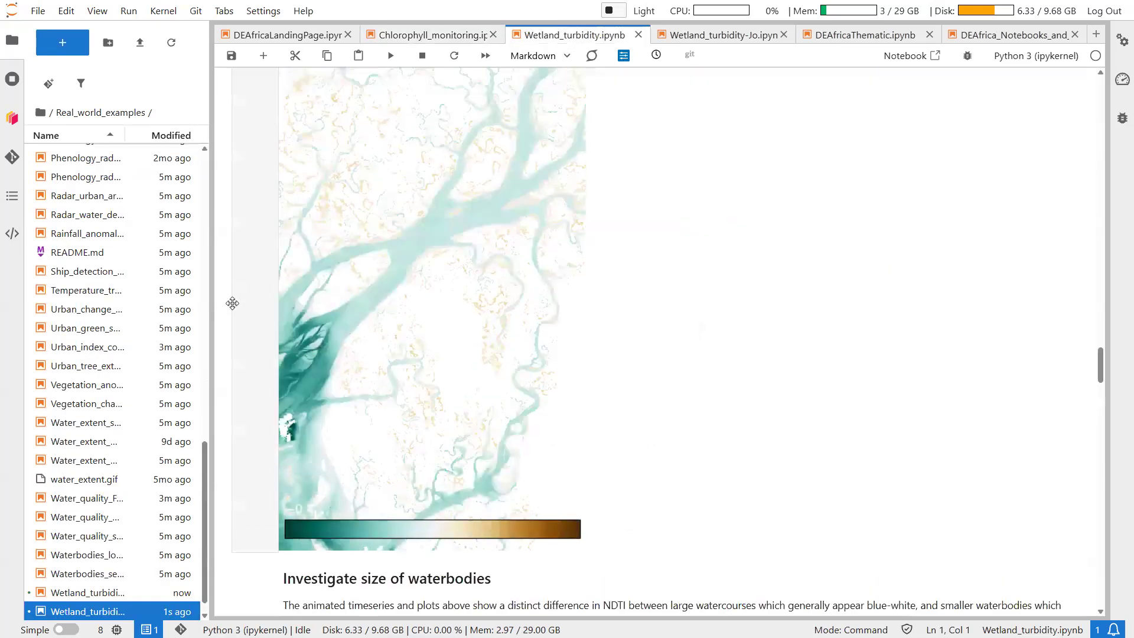
{"action": "scroll", "coordinate": [239, 311], "scroll_direction": "up", "scroll_amount": 20}
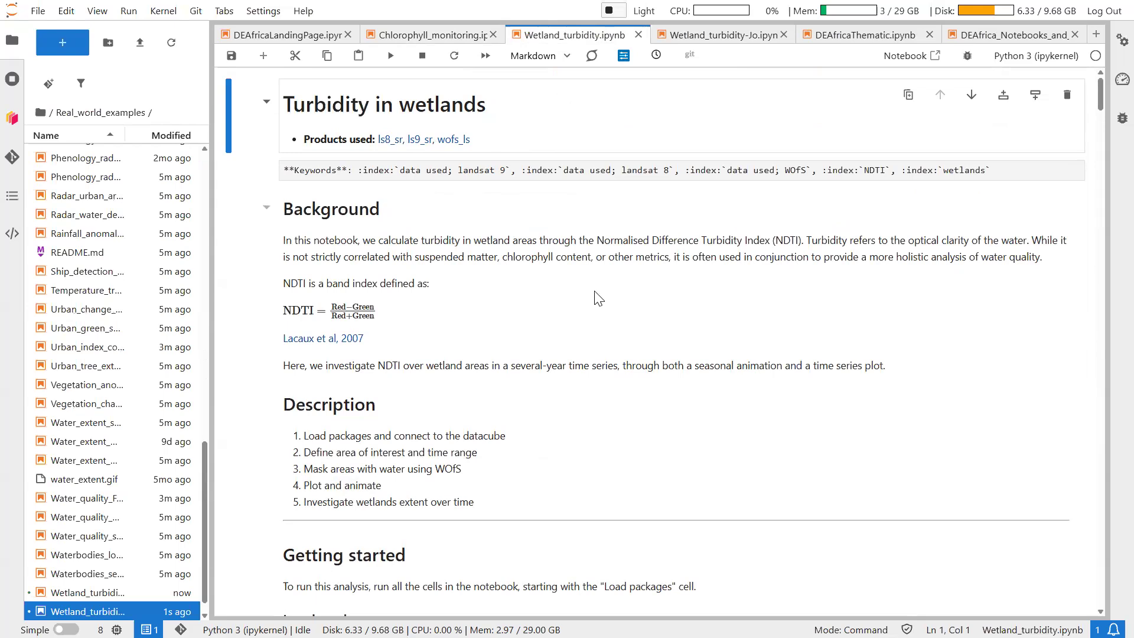
Step: Read the wetland turbidity notebook's NDTI background and description, and review its package imports and datacube connection cell
{"action": "scroll", "coordinate": [512, 332], "scroll_direction": "down", "scroll_amount": 1}
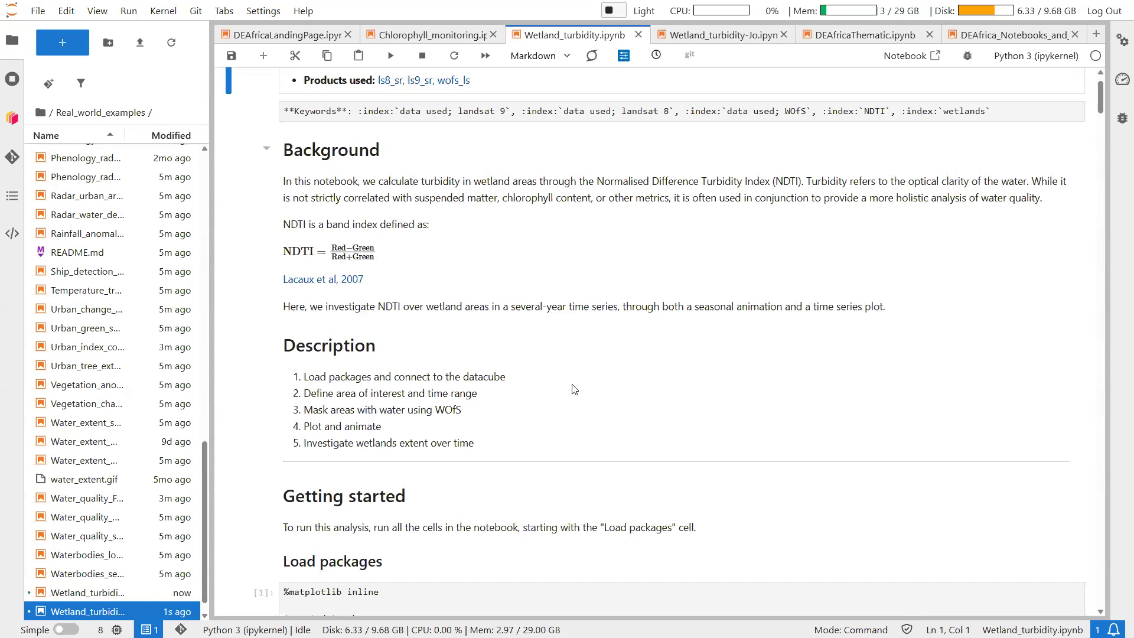
{"action": "scroll", "coordinate": [467, 219], "scroll_direction": "down", "scroll_amount": 3}
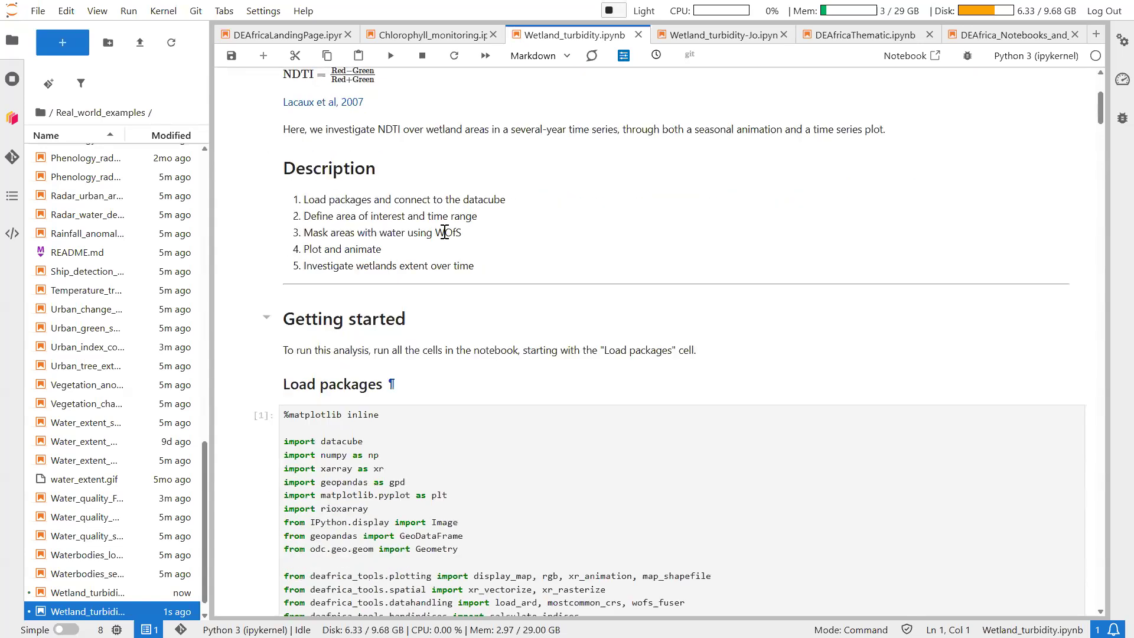
{"action": "scroll", "coordinate": [254, 424], "scroll_direction": "down", "scroll_amount": 4}
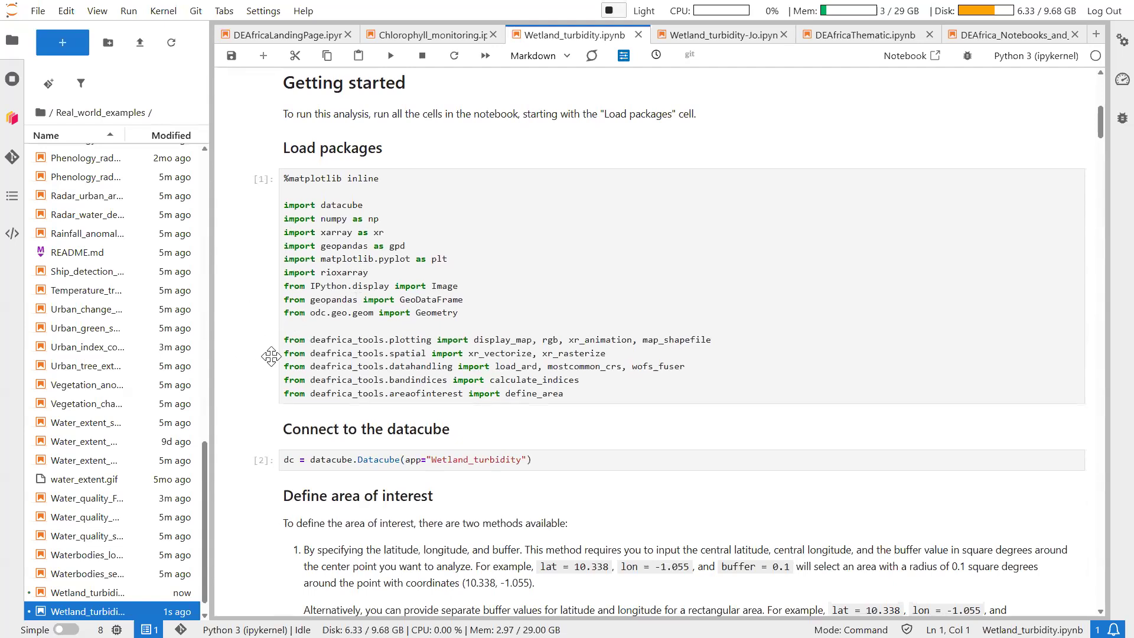
{"action": "scroll", "coordinate": [576, 226], "scroll_direction": "down", "scroll_amount": 4}
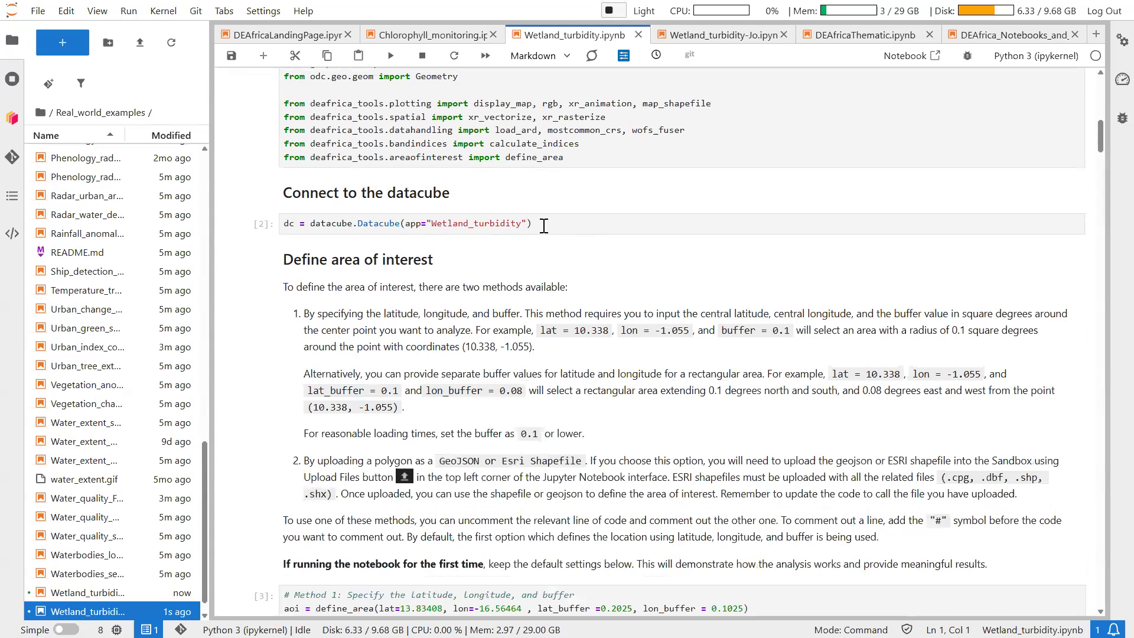
{"action": "left_click", "coordinate": [543, 227]}
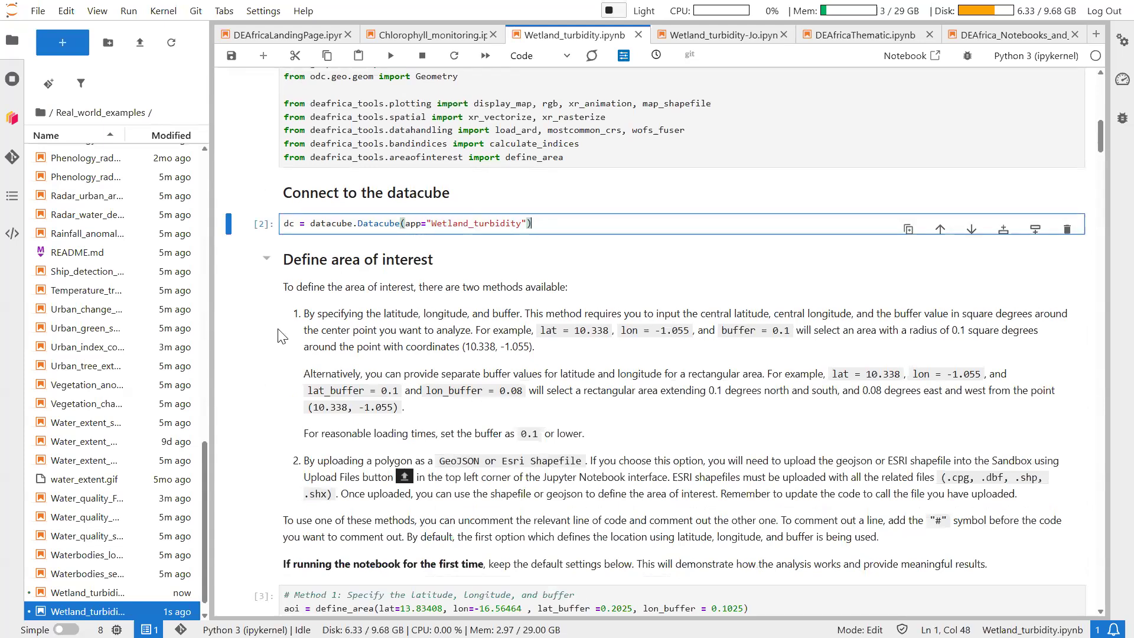
Step: Review the area-of-interest methods, coordinates and time period, and inspect the selected Saloum Delta area on the map
{"action": "scroll", "coordinate": [667, 183], "scroll_direction": "down", "scroll_amount": 2}
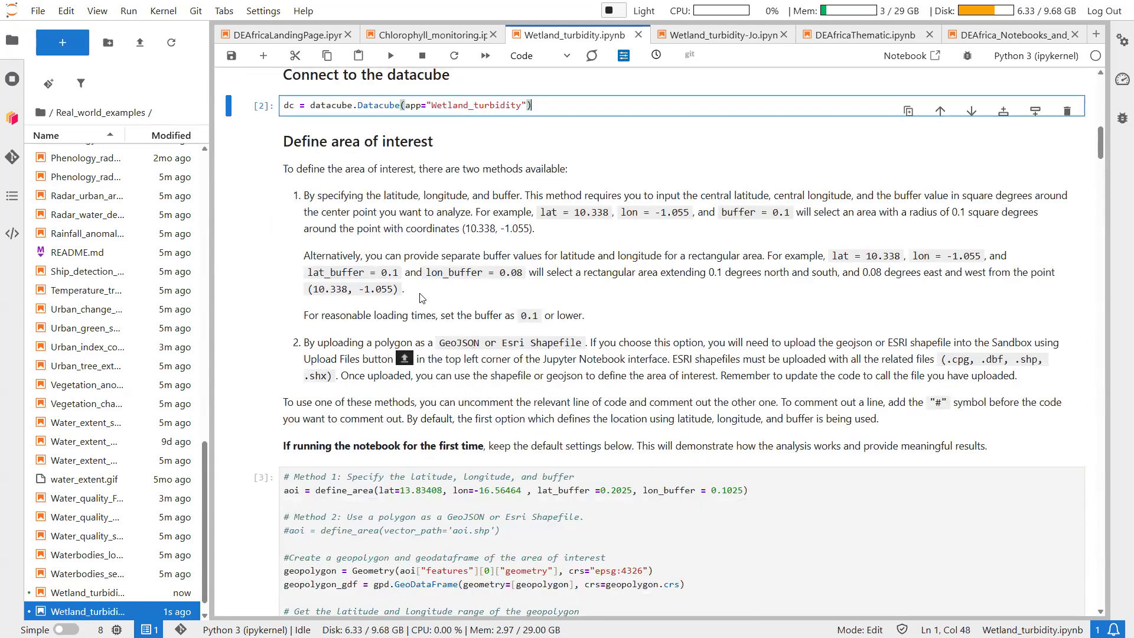
{"action": "scroll", "coordinate": [354, 334], "scroll_direction": "down", "scroll_amount": 3}
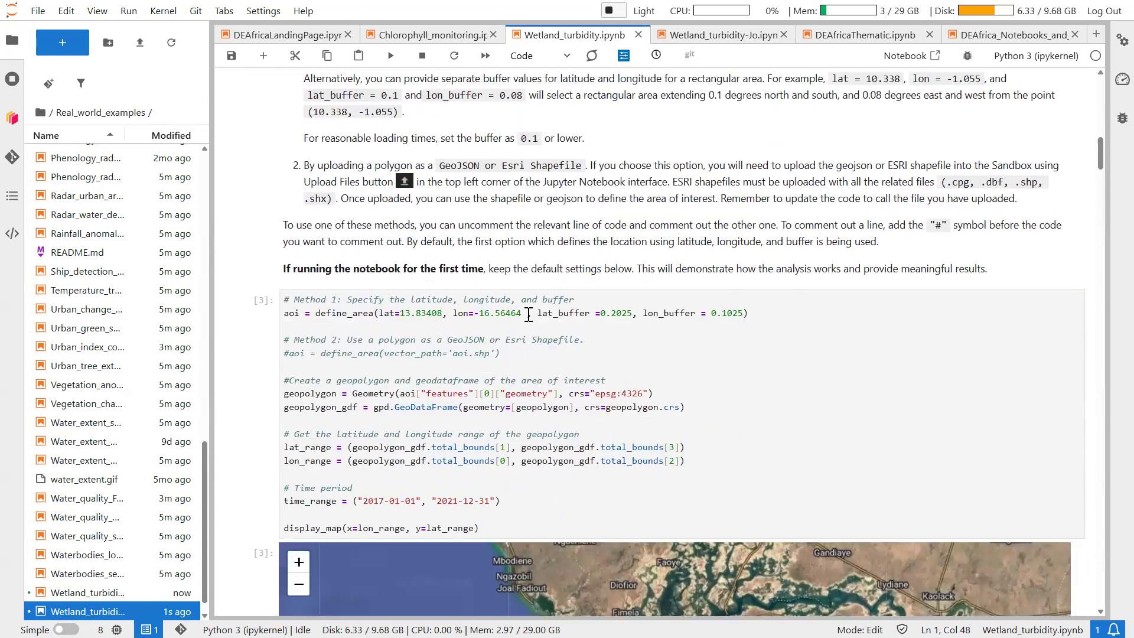
{"action": "scroll", "coordinate": [258, 374], "scroll_direction": "down", "scroll_amount": 4}
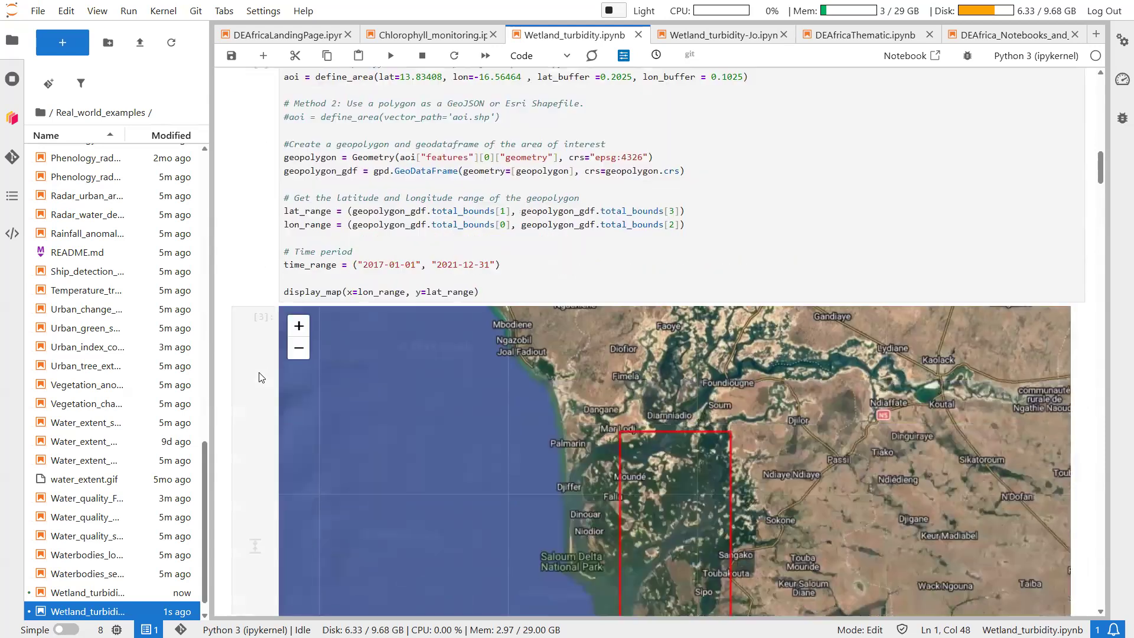
{"action": "scroll", "coordinate": [703, 428], "scroll_direction": "down", "scroll_amount": 2}
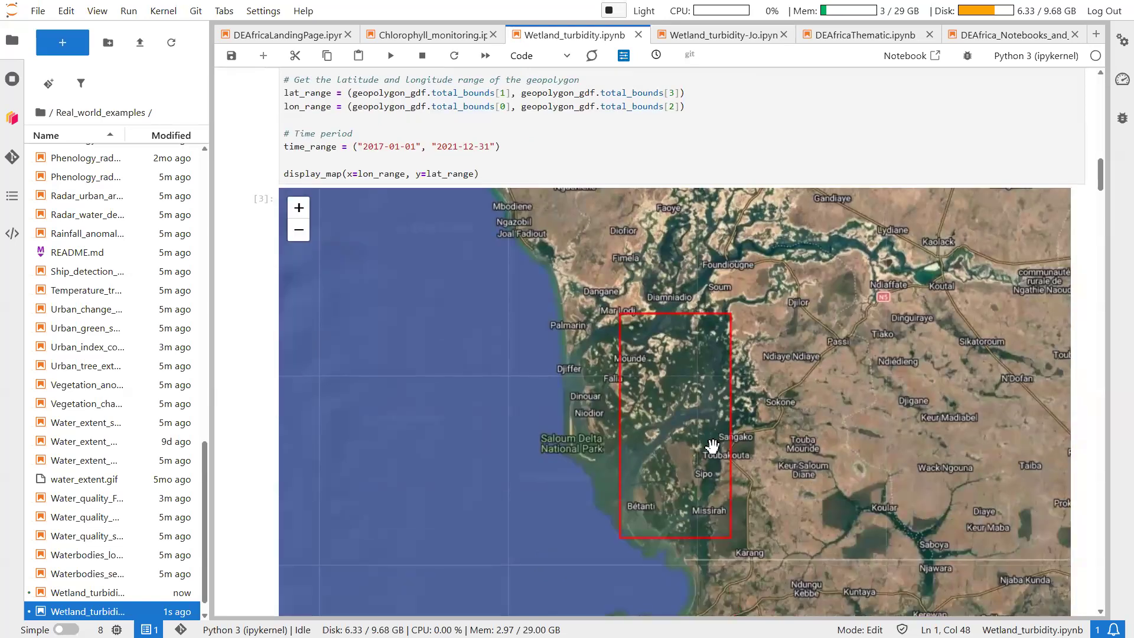
{"action": "scroll", "coordinate": [665, 454], "scroll_direction": "up", "scroll_amount": 1}
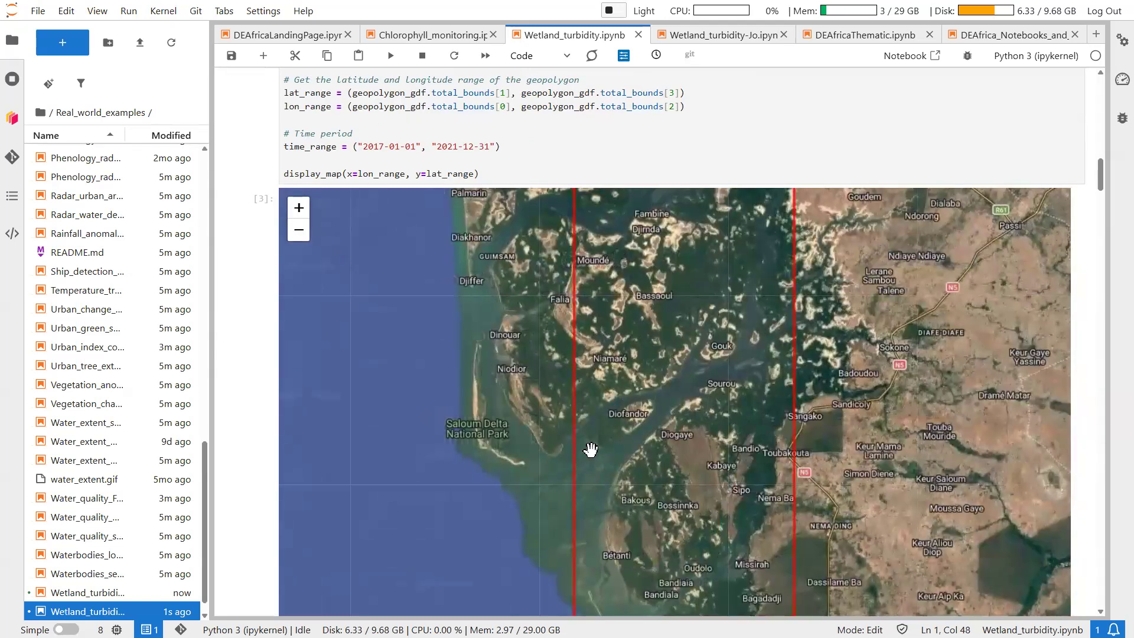
{"action": "scroll", "coordinate": [591, 450], "scroll_direction": "down", "scroll_amount": 1}
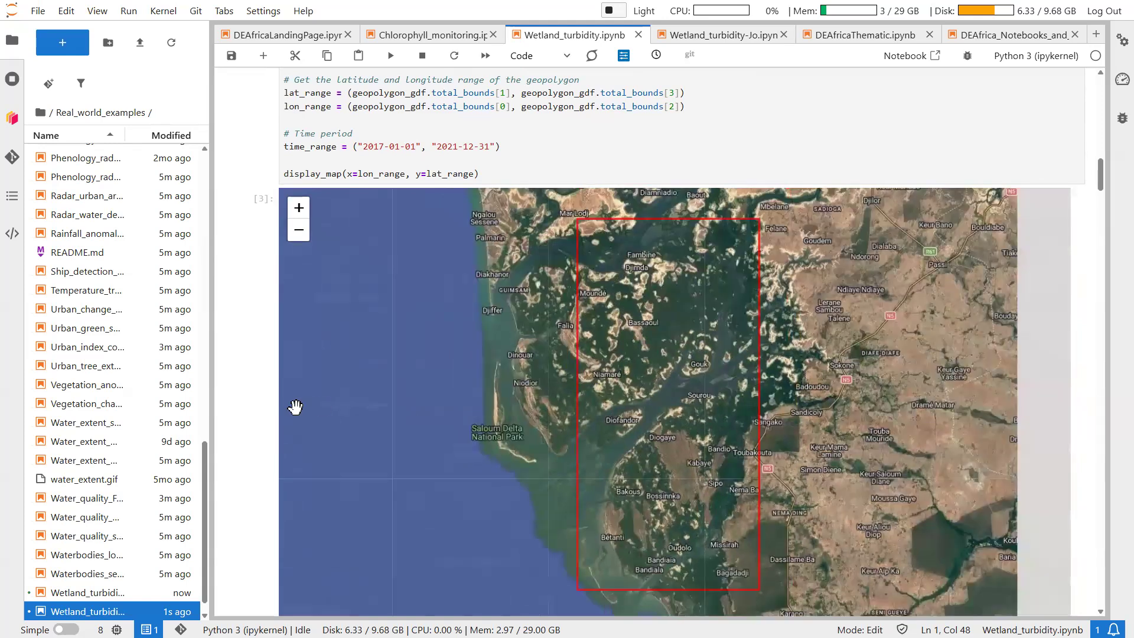
{"action": "scroll", "coordinate": [246, 396], "scroll_direction": "down", "scroll_amount": 1}
Step: Examine the Landsat 8 and 9 loading query with its output, continuing to the WOfS water-extent loading cell
{"action": "scroll", "coordinate": [246, 396], "scroll_direction": "down", "scroll_amount": 6}
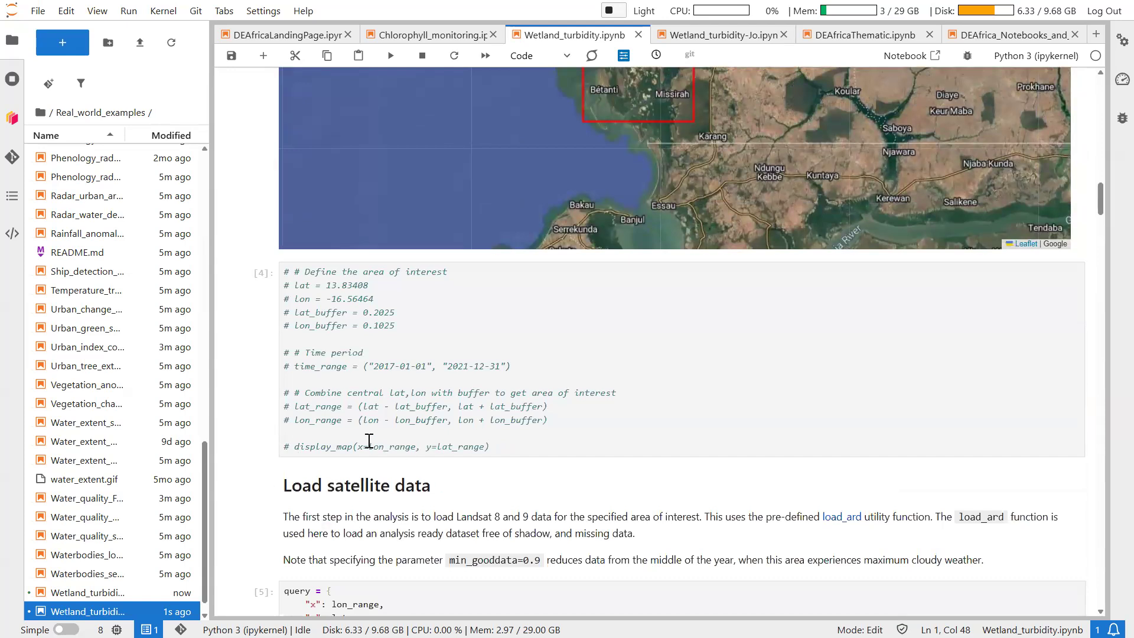
{"action": "scroll", "coordinate": [369, 441], "scroll_direction": "down", "scroll_amount": 5}
{"action": "scroll", "coordinate": [250, 356], "scroll_direction": "down", "scroll_amount": 2}
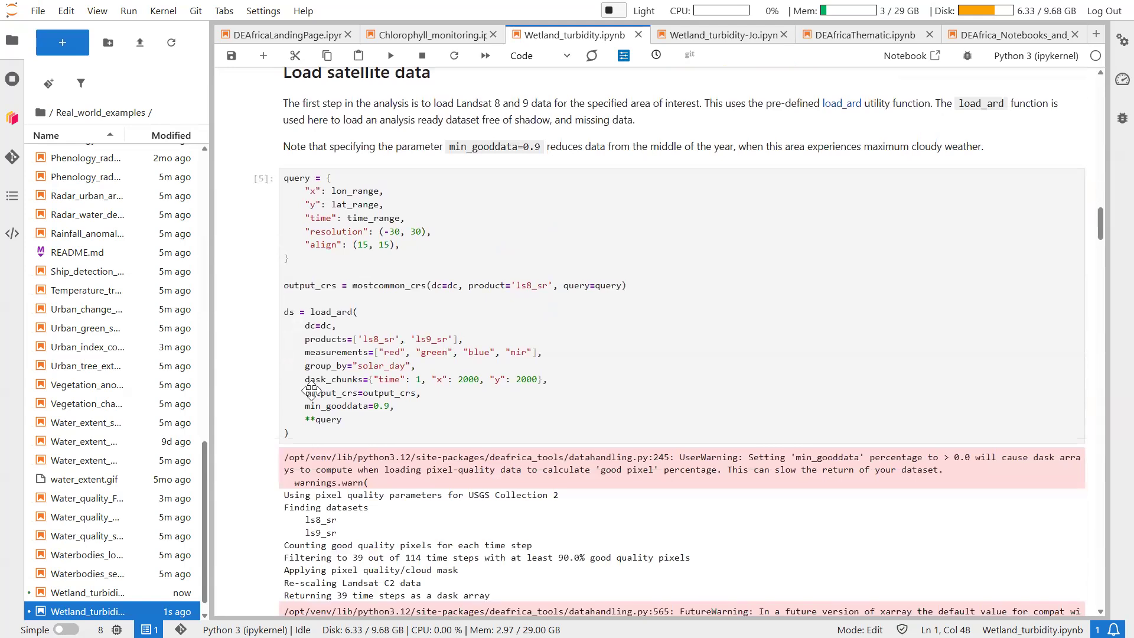
{"action": "scroll", "coordinate": [239, 369], "scroll_direction": "down", "scroll_amount": 8}
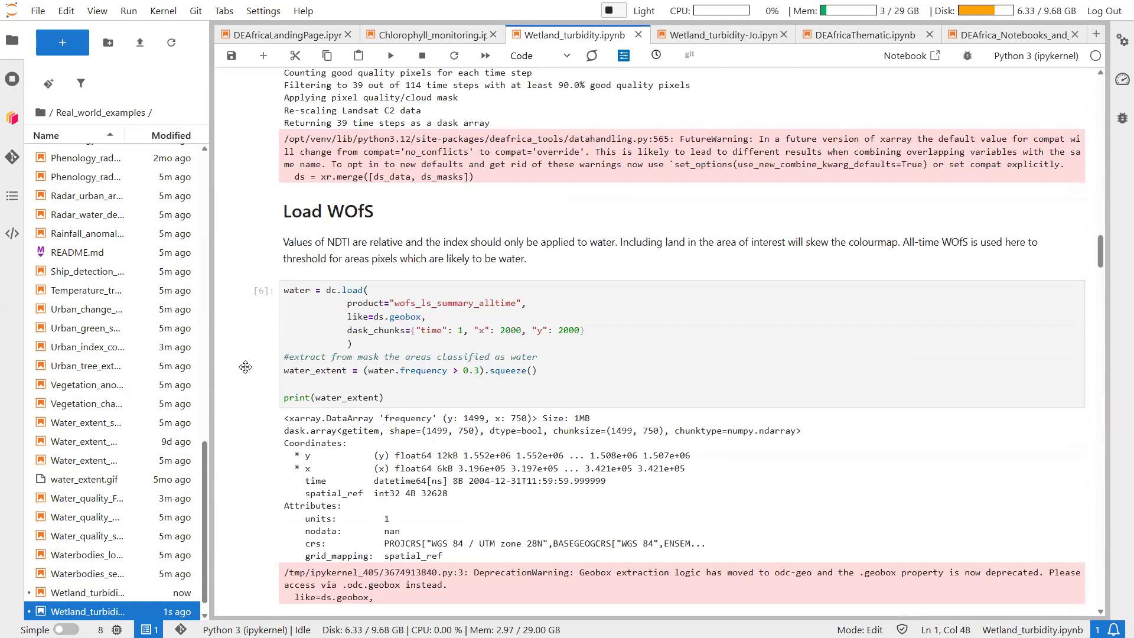
Step: Review the WOfS loading output and inspect the true-colour image beside the Water Extent plot
{"action": "scroll", "coordinate": [245, 368], "scroll_direction": "down", "scroll_amount": 1}
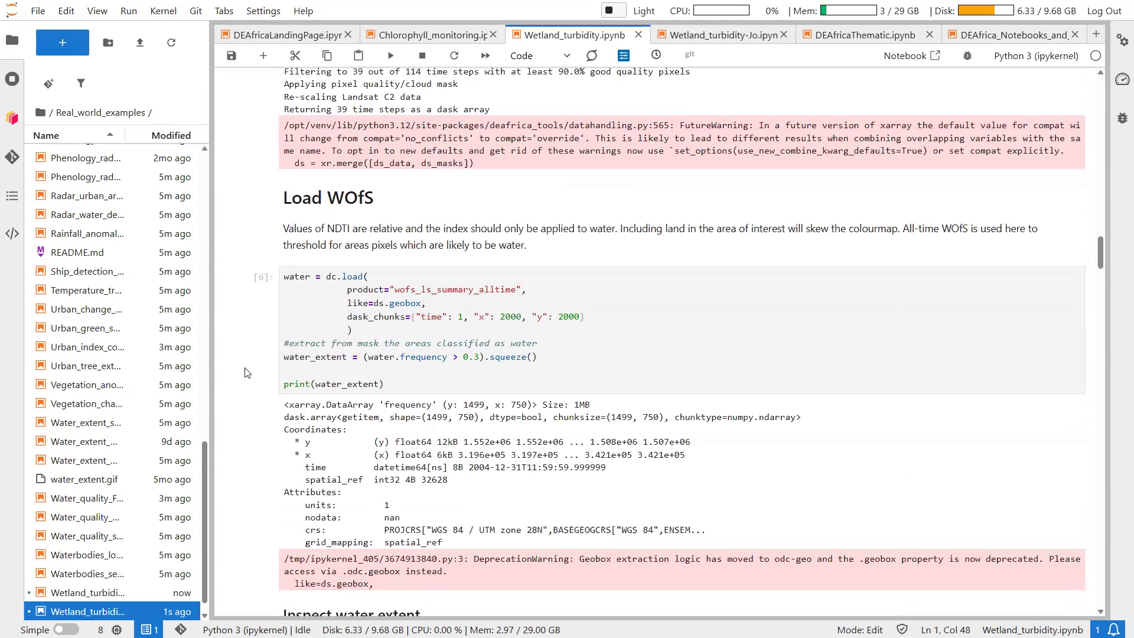
{"action": "scroll", "coordinate": [246, 372], "scroll_direction": "down", "scroll_amount": 9}
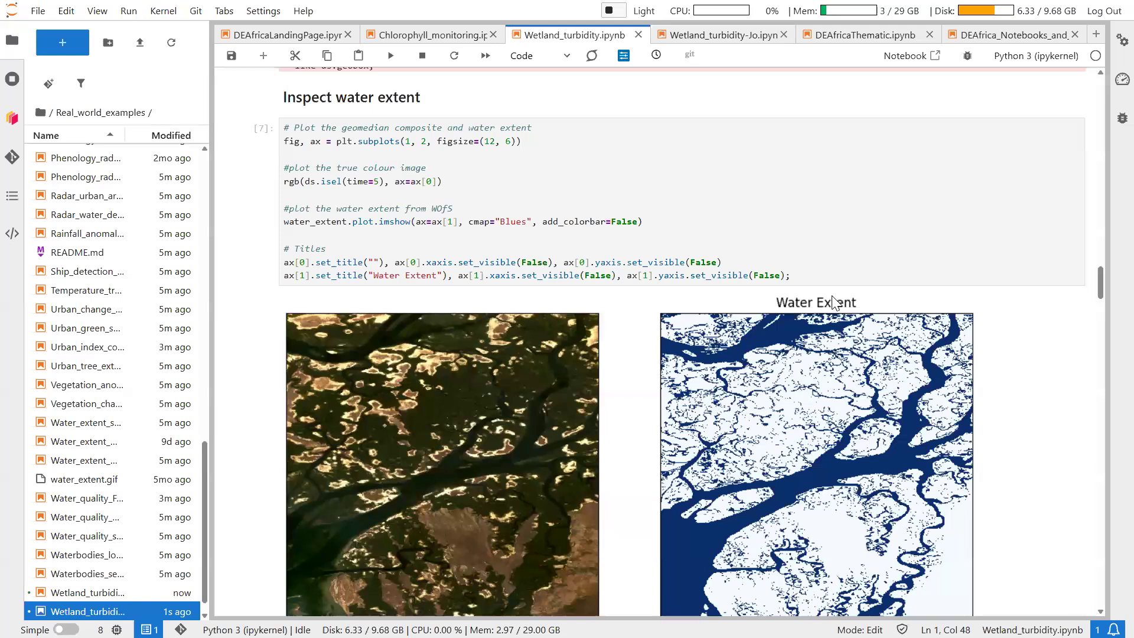
{"action": "scroll", "coordinate": [838, 288], "scroll_direction": "down", "scroll_amount": 3}
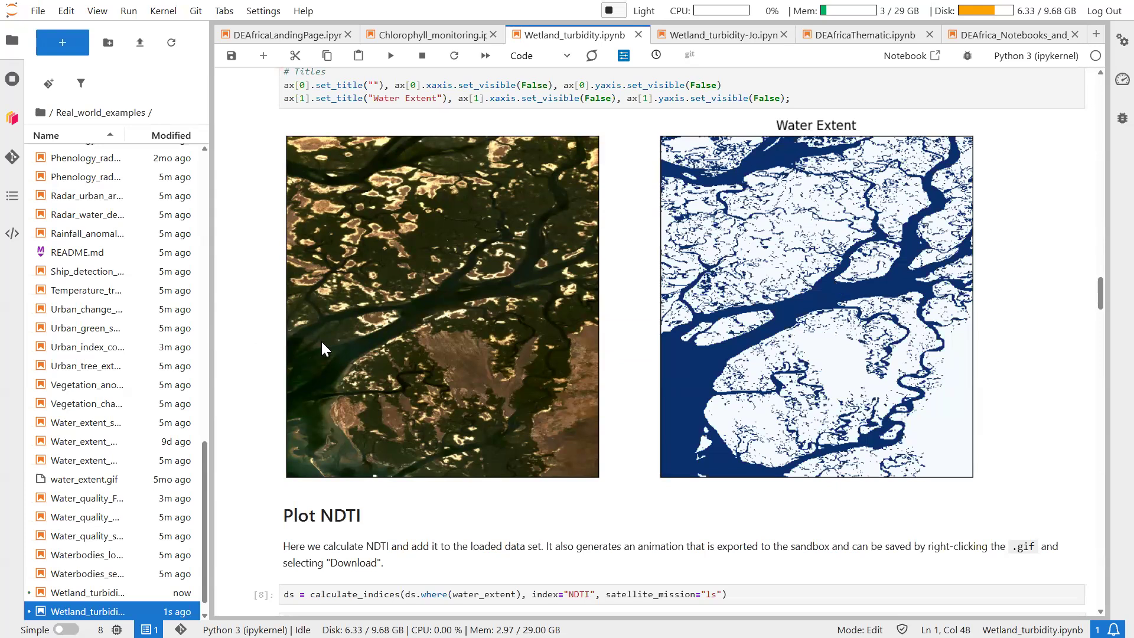
Step: Examine the NDTI calculation and plotting cells, and compare the NDTI maps for January 2017 and November 2021
{"action": "scroll", "coordinate": [348, 357], "scroll_direction": "down", "scroll_amount": 8}
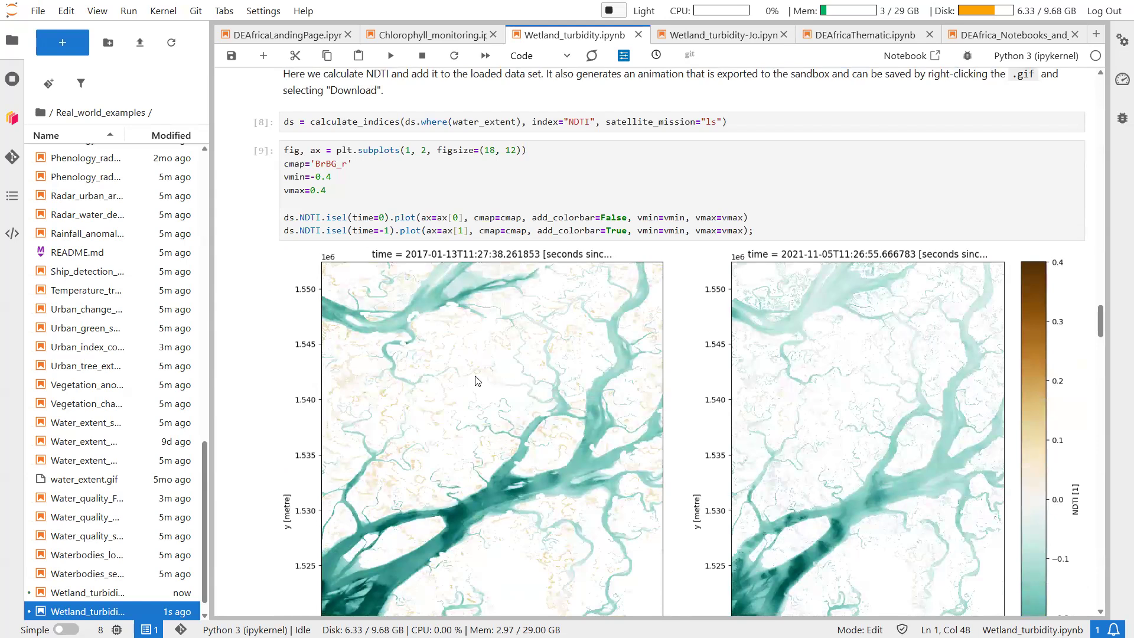
{"action": "scroll", "coordinate": [473, 408], "scroll_direction": "down", "scroll_amount": 2}
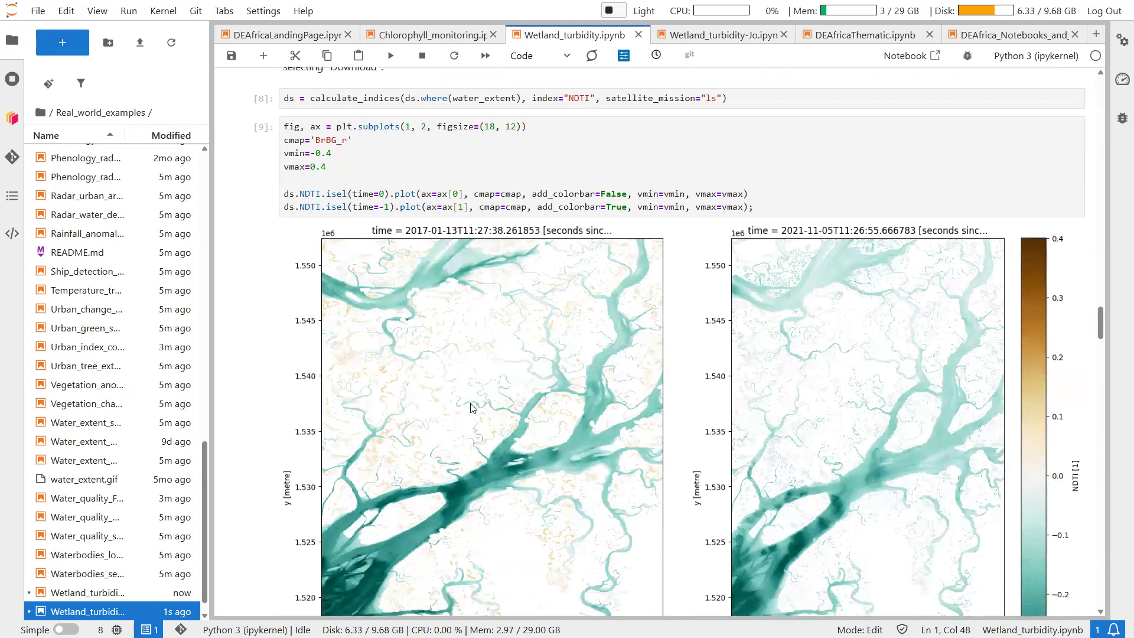
{"action": "scroll", "coordinate": [811, 407], "scroll_direction": "down", "scroll_amount": 2}
{"action": "scroll", "coordinate": [650, 283], "scroll_direction": "up", "scroll_amount": 2}
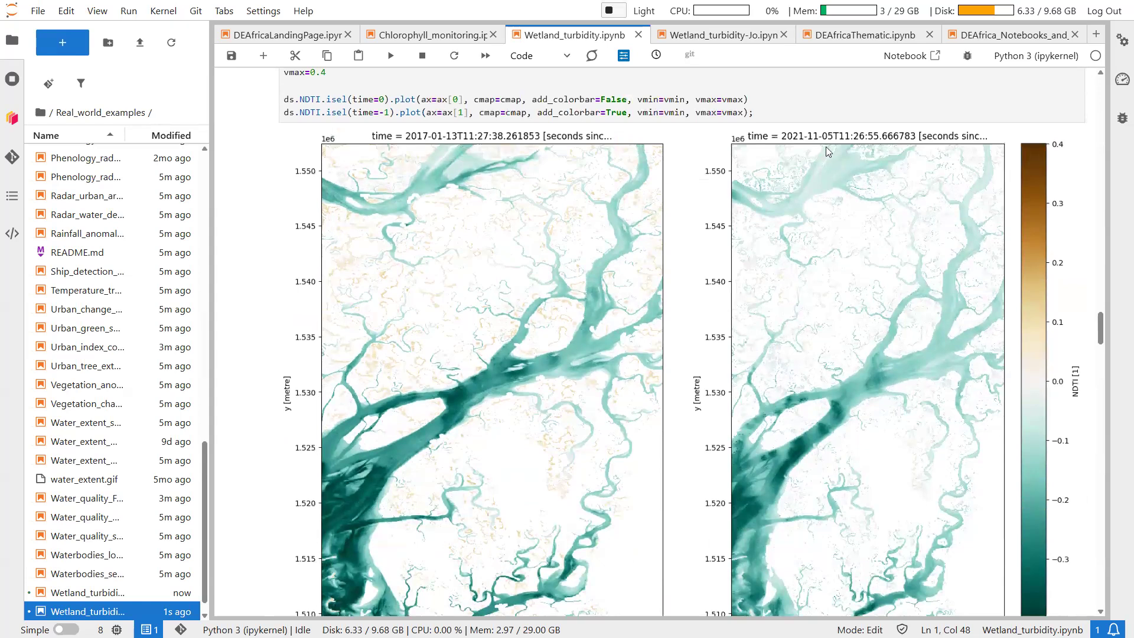
{"action": "scroll", "coordinate": [486, 295], "scroll_direction": "down", "scroll_amount": 1}
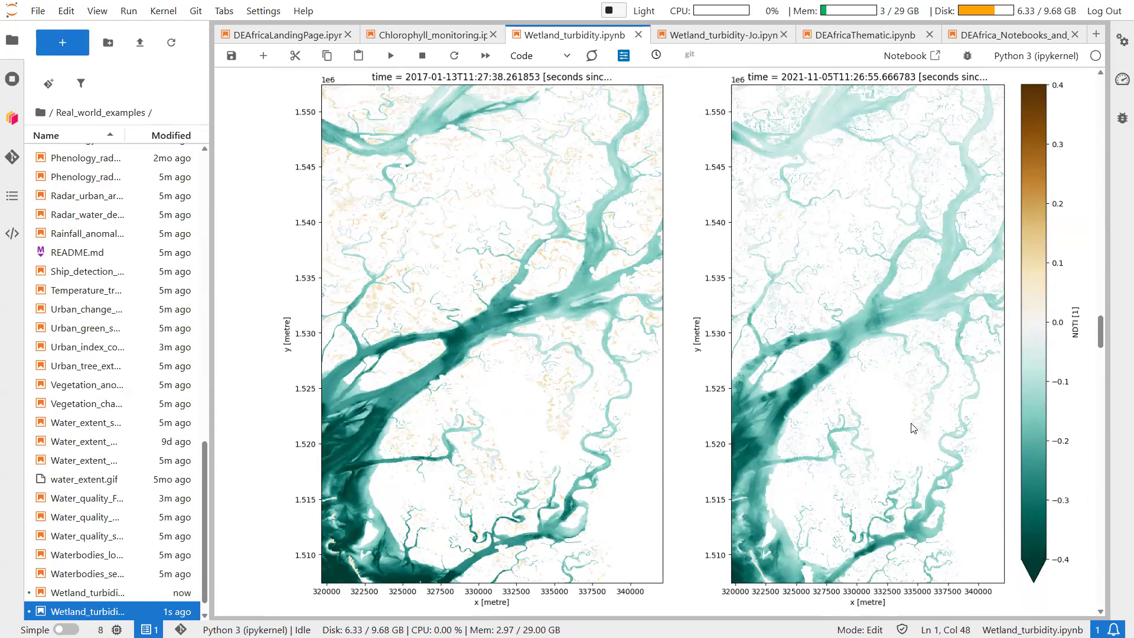
Step: Inspect the exported NDTI animation for 2017 to 2021 together with its colour scale
{"action": "scroll", "coordinate": [899, 423], "scroll_direction": "down", "scroll_amount": 12}
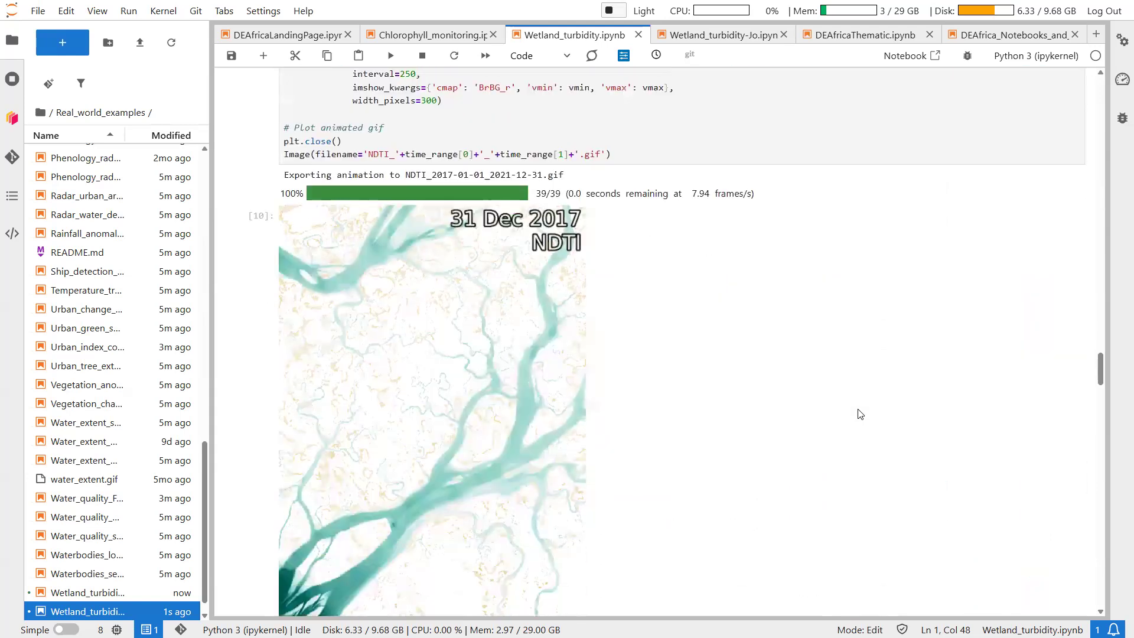
{"action": "scroll", "coordinate": [860, 414], "scroll_direction": "down", "scroll_amount": 3}
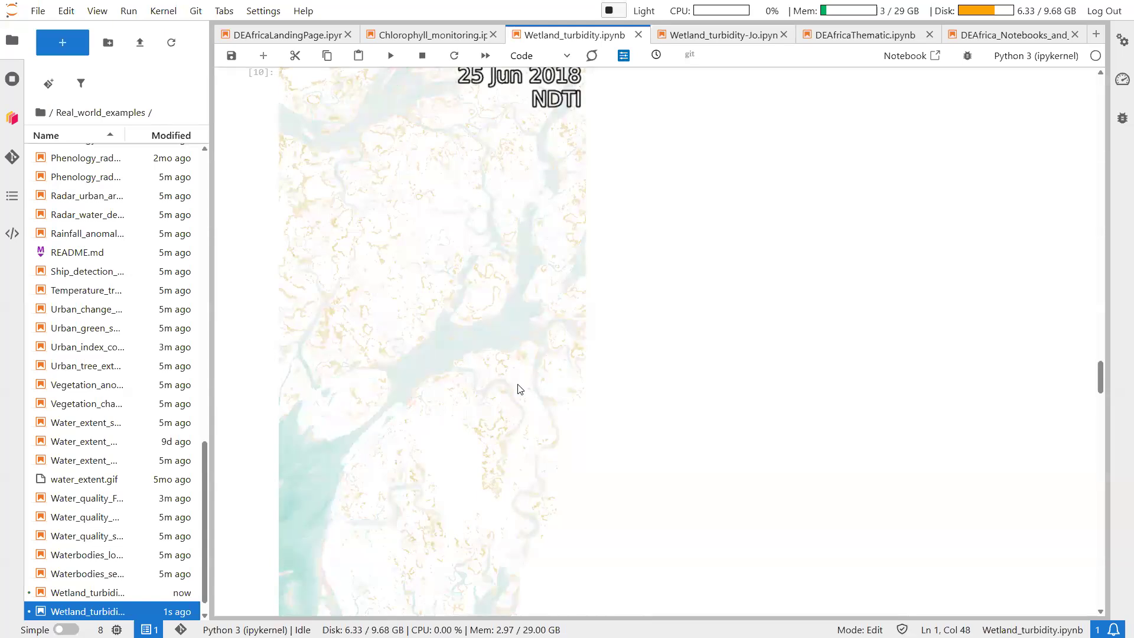
{"action": "scroll", "coordinate": [520, 389], "scroll_direction": "down", "scroll_amount": 6}
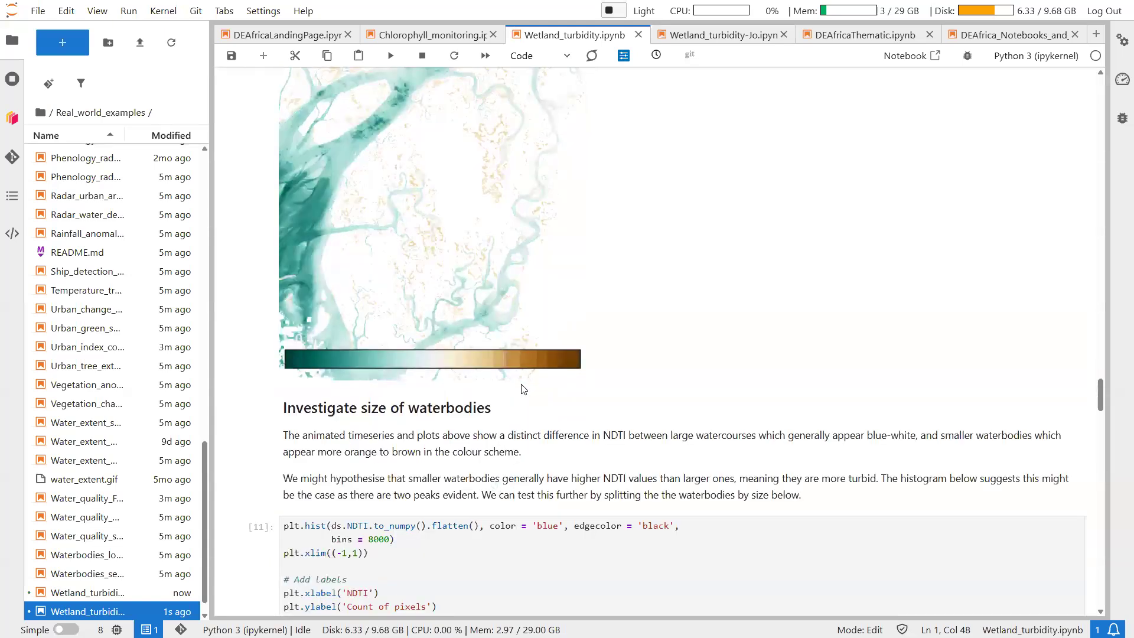
{"action": "scroll", "coordinate": [525, 389], "scroll_direction": "up", "scroll_amount": 6}
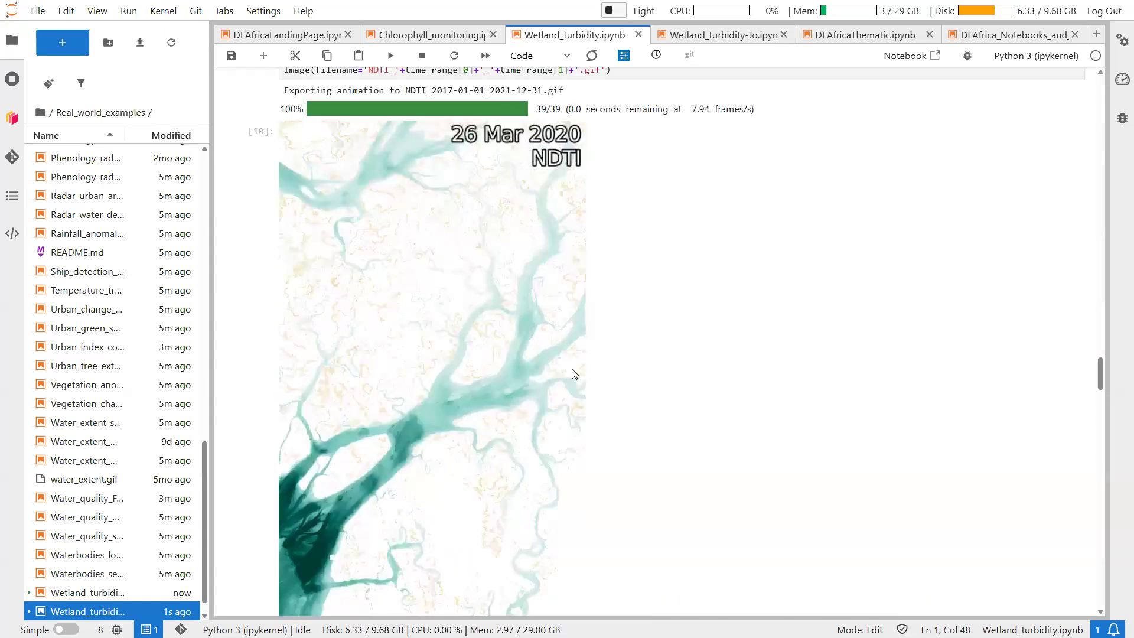
{"action": "scroll", "coordinate": [593, 367], "scroll_direction": "down", "scroll_amount": 1}
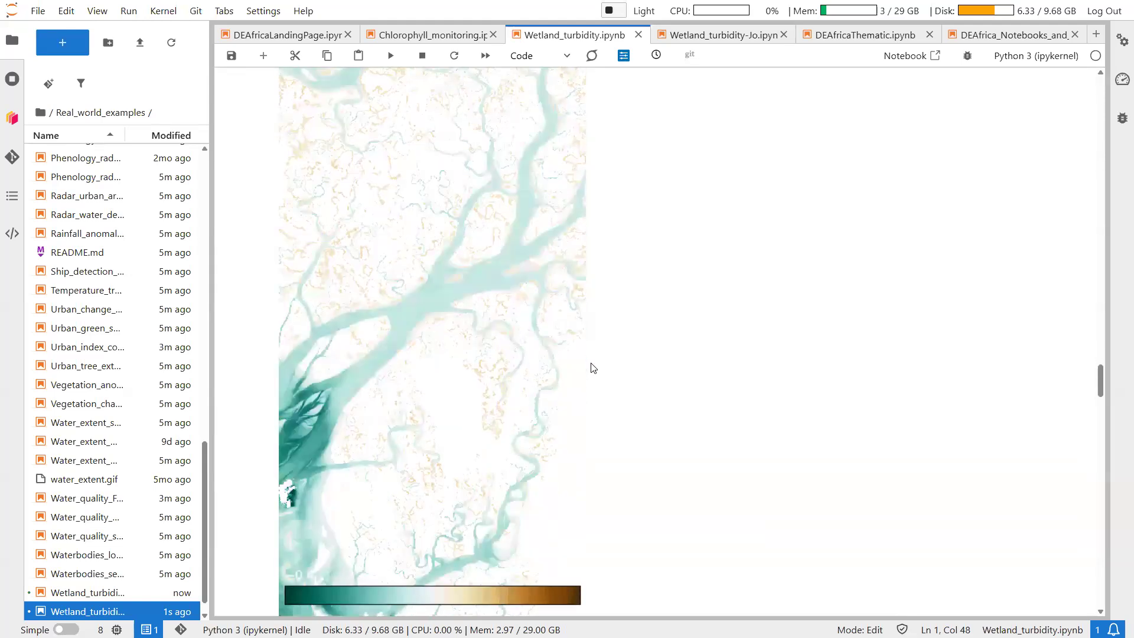
{"action": "scroll", "coordinate": [593, 367], "scroll_direction": "up", "scroll_amount": 1}
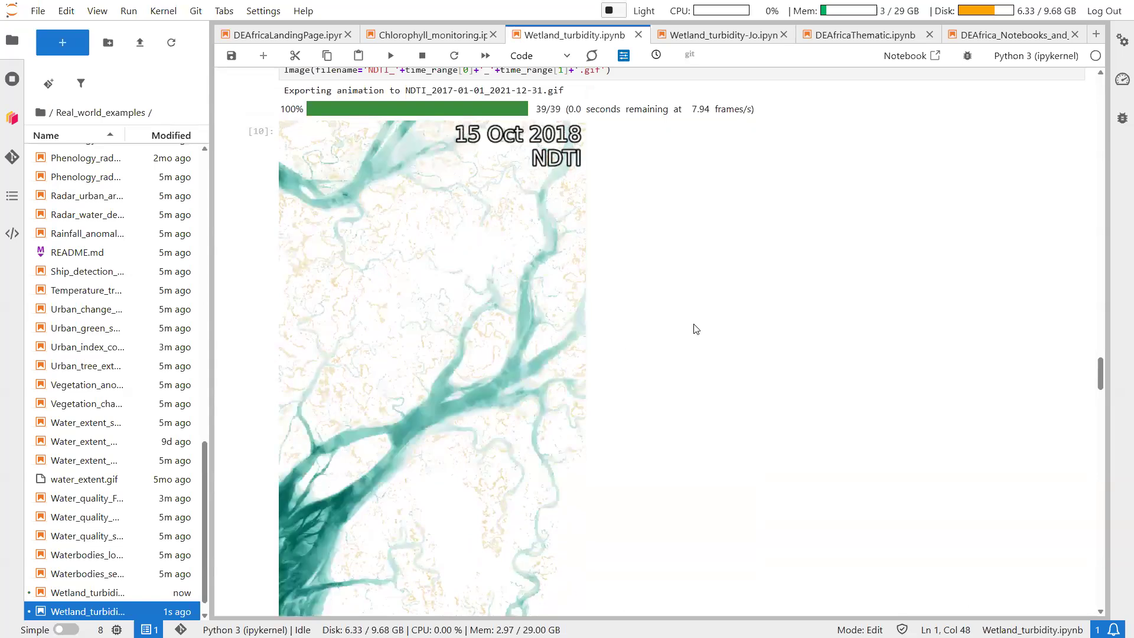
Step: Review the waterbody size investigation, covering the NDTI histogram, the 50,000 square metre split, the polygon map and the time-series plot
{"action": "scroll", "coordinate": [691, 331], "scroll_direction": "down", "scroll_amount": 15}
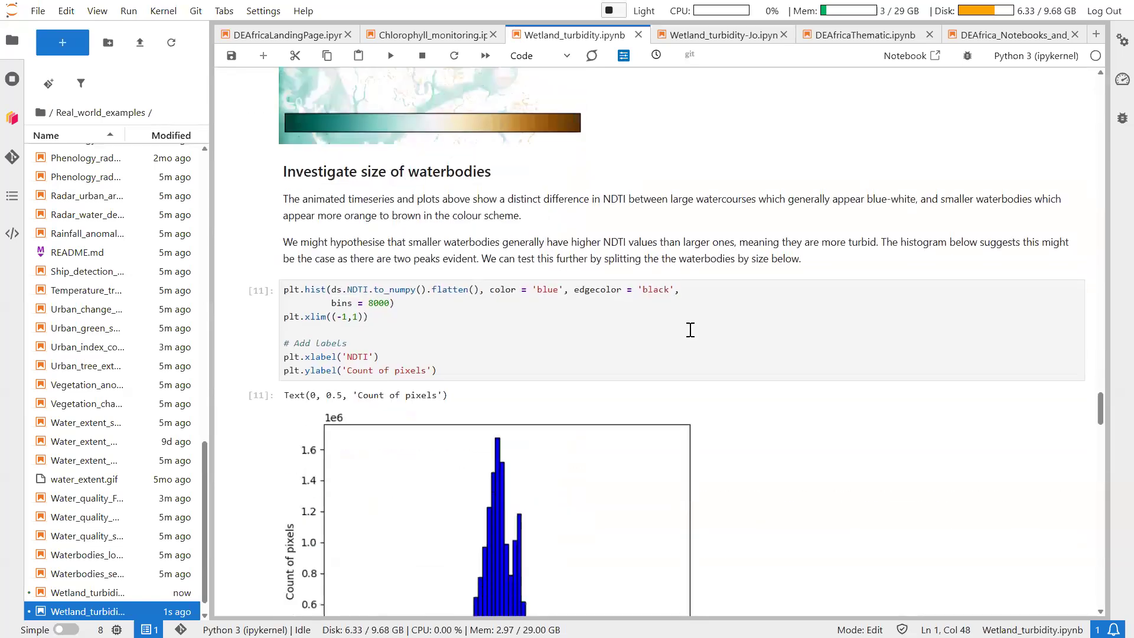
{"action": "scroll", "coordinate": [691, 335], "scroll_direction": "down", "scroll_amount": 9}
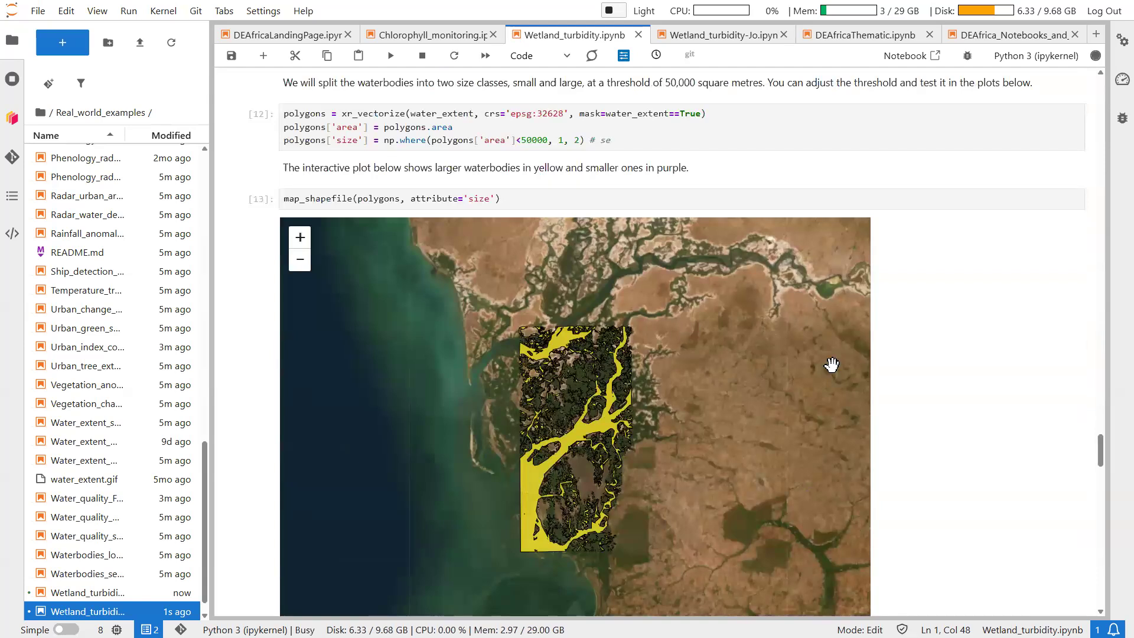
{"action": "scroll", "coordinate": [832, 365], "scroll_direction": "down", "scroll_amount": 4}
{"action": "scroll", "coordinate": [830, 366], "scroll_direction": "down", "scroll_amount": 12}
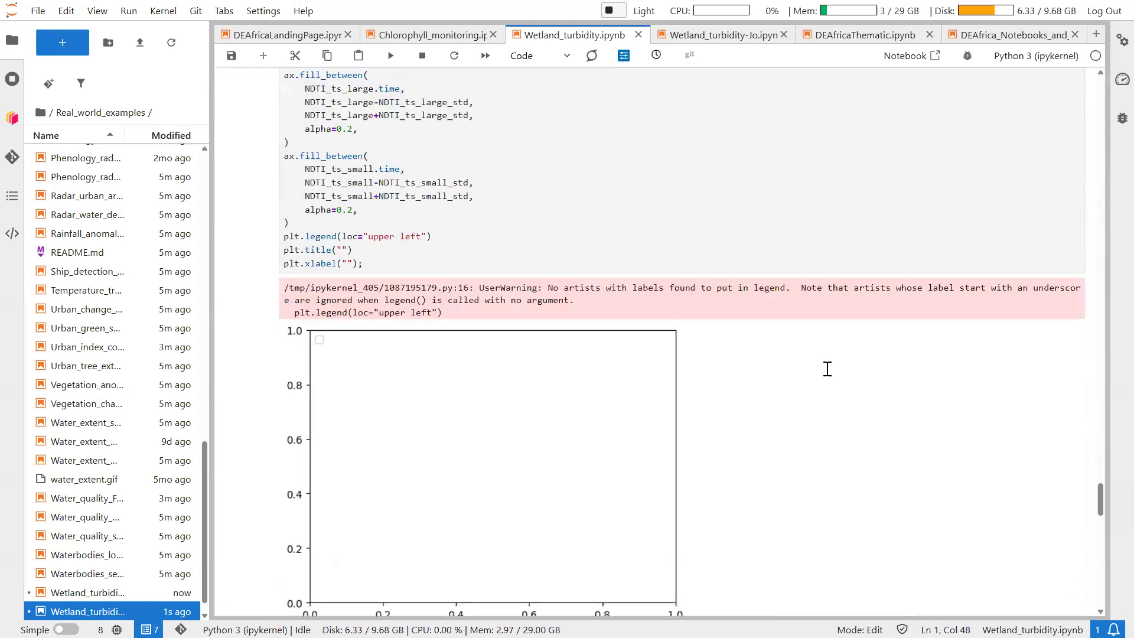
Step: View the monthly rainfall plot for the study area and continue to the notebook's Additional information section
{"action": "scroll", "coordinate": [828, 371], "scroll_direction": "down", "scroll_amount": 8}
{"action": "scroll", "coordinate": [828, 372], "scroll_direction": "down", "scroll_amount": 3}
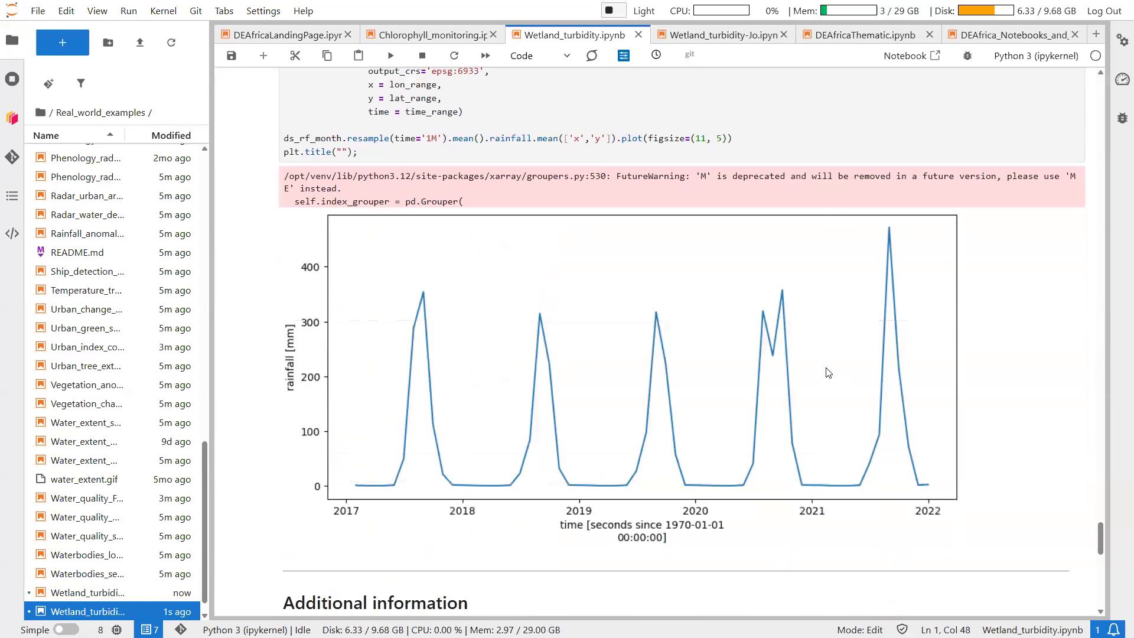
{"action": "scroll", "coordinate": [496, 378], "scroll_direction": "down", "scroll_amount": 4}
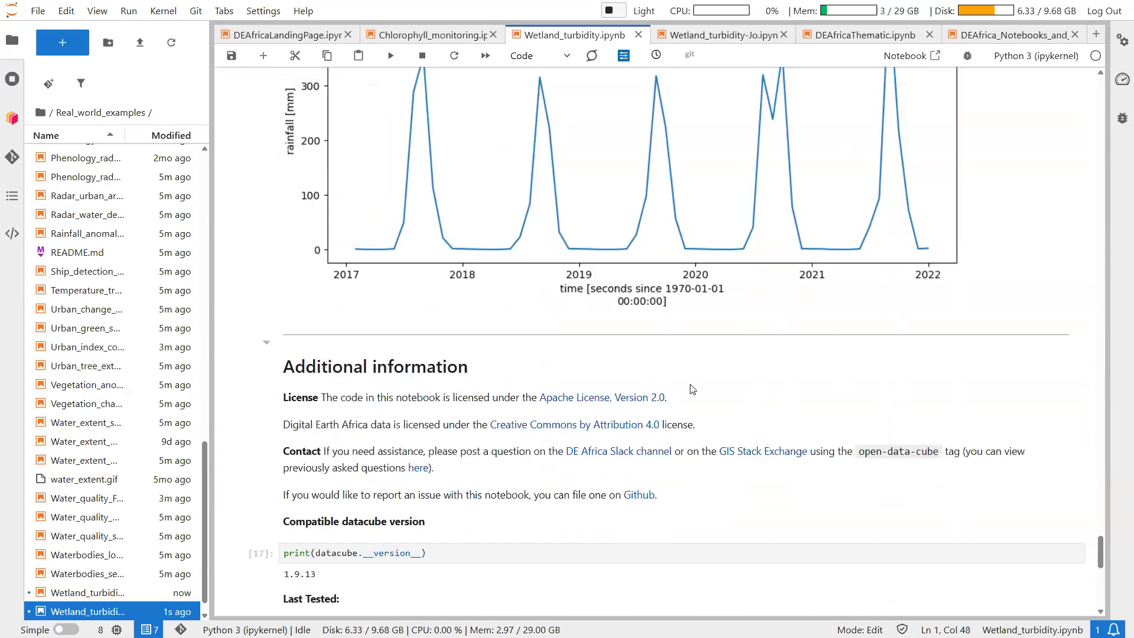
{"action": "scroll", "coordinate": [478, 366], "scroll_direction": "down", "scroll_amount": 2}
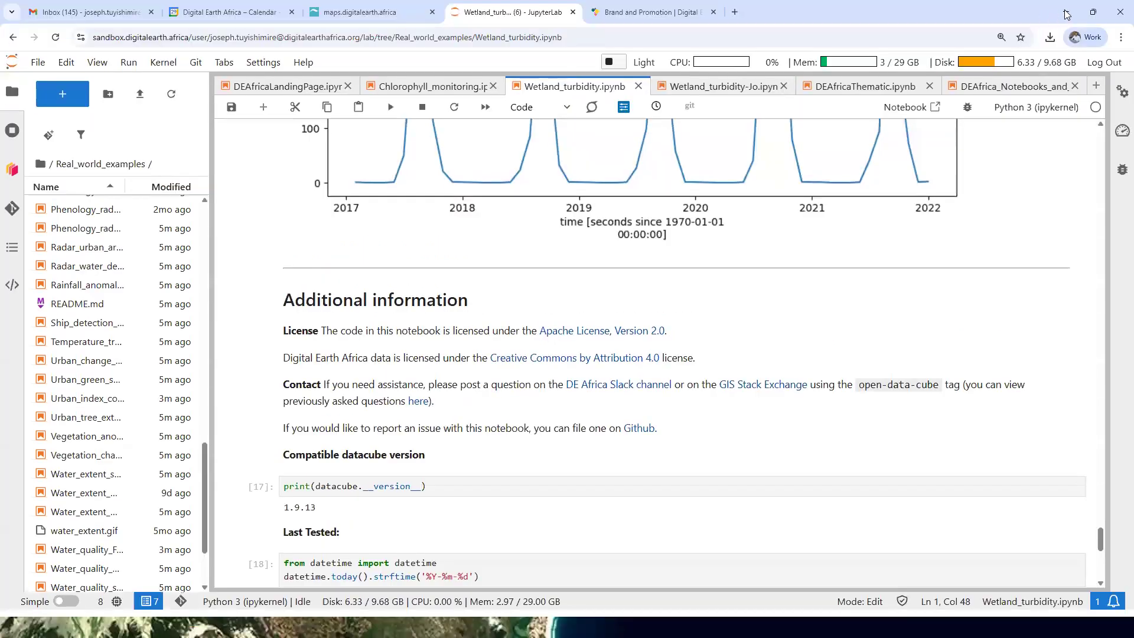
Step: Switch from the browser to the slide presentation and advance past the online learning platform slide to "Restez connectés DE Africa"
{"action": "left_click", "coordinate": [1065, 10]}
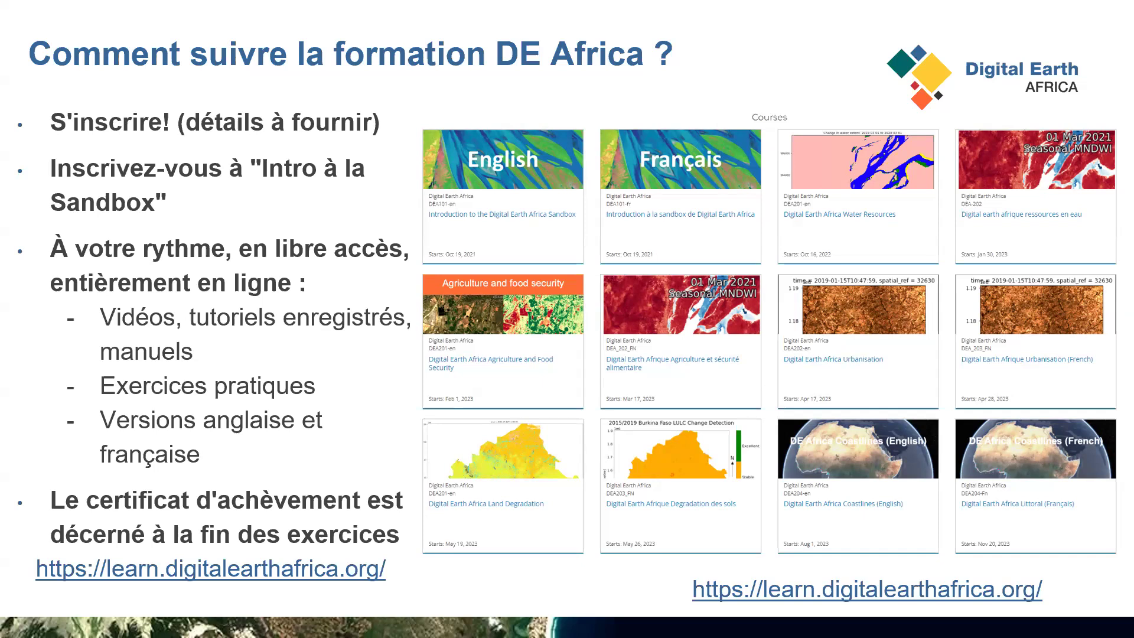
{"action": "key", "text": "Right"}
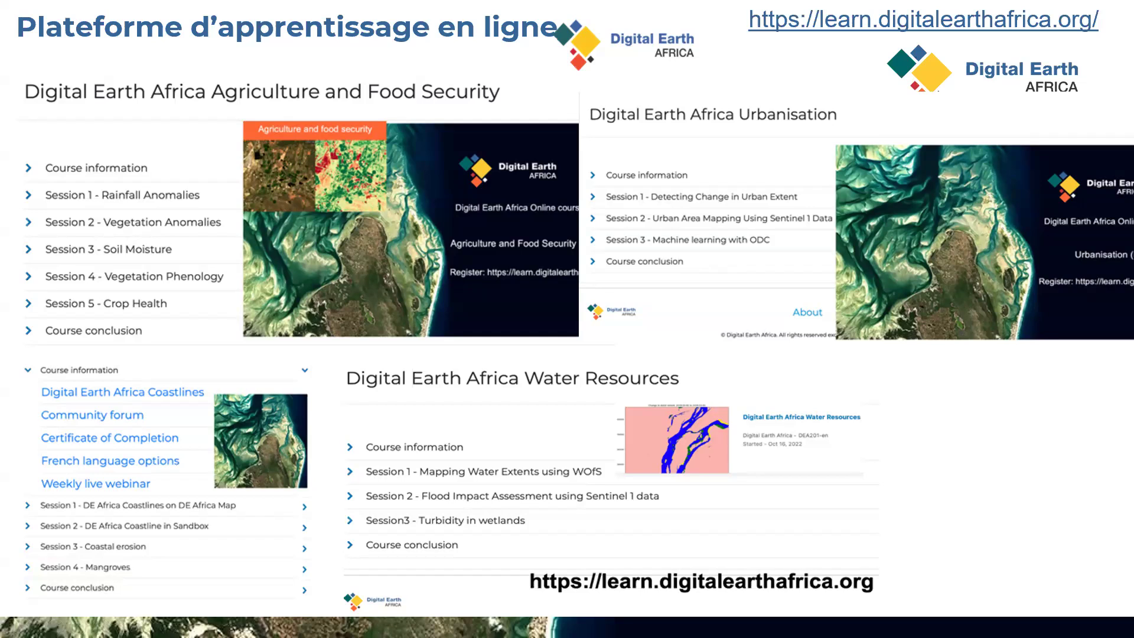
{"action": "key", "text": "Right"}
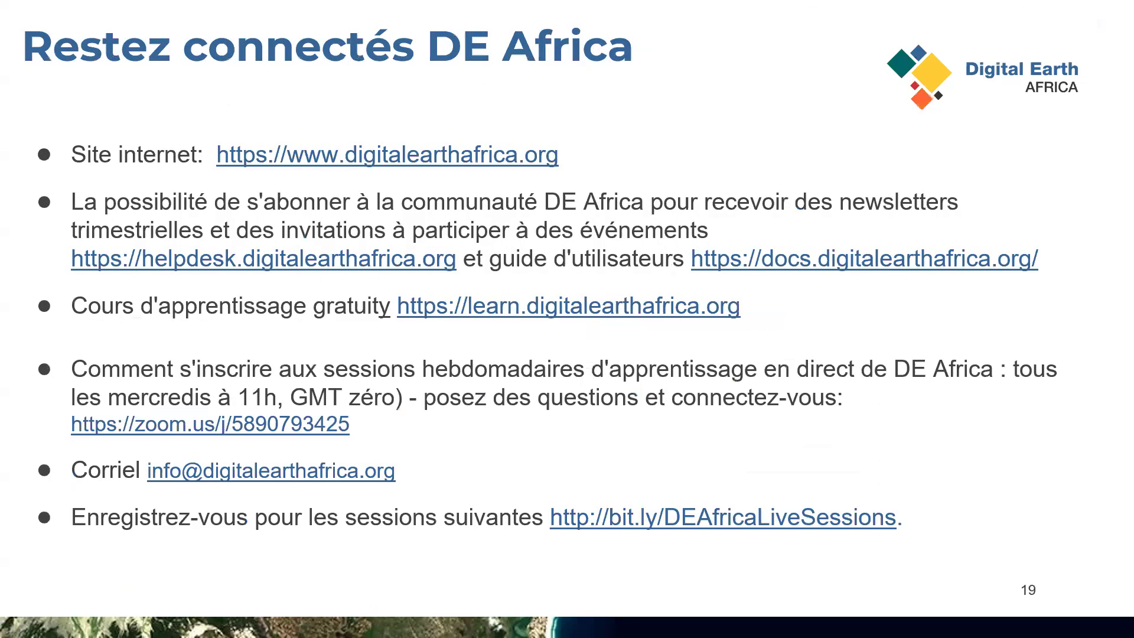